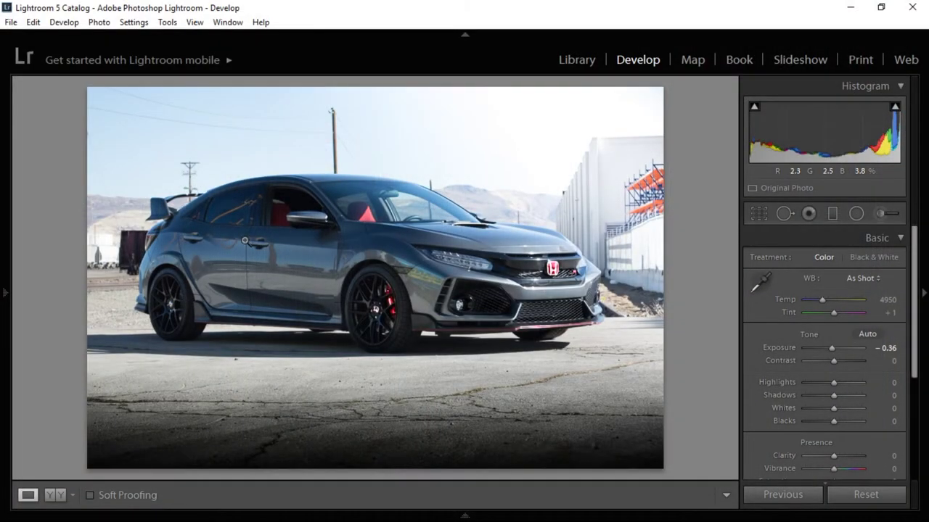
# Step: Compare the edited car photo with its unedited version
pyautogui.press('\\')
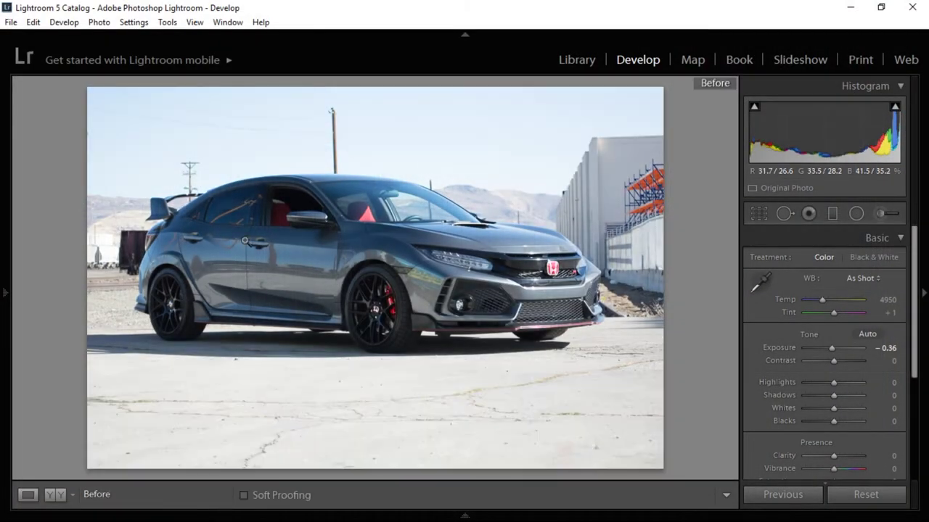
pyautogui.press('\\')
pyautogui.moveTo(464, 516)
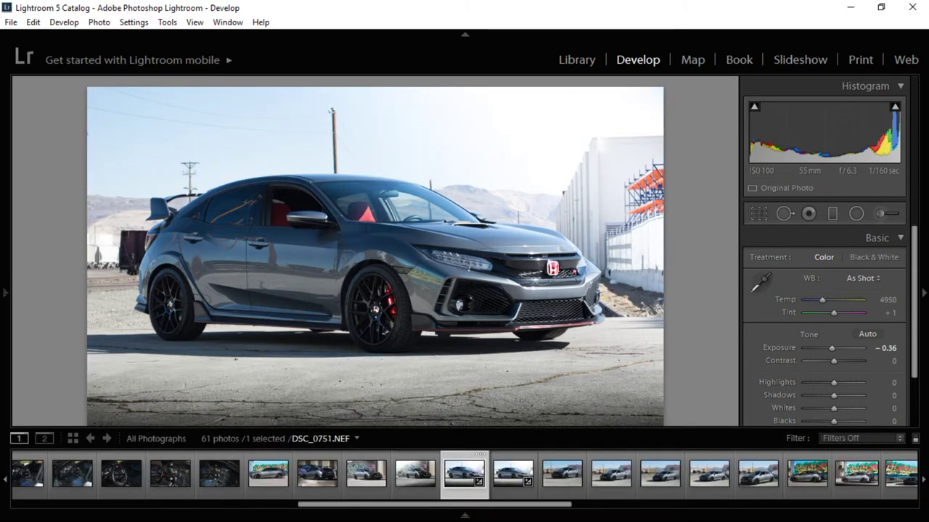
# Step: Switch to Photoshop and toggle the visibility of Layer 1 to compare the lowered car with the original stance
pyautogui.click(848, 7)
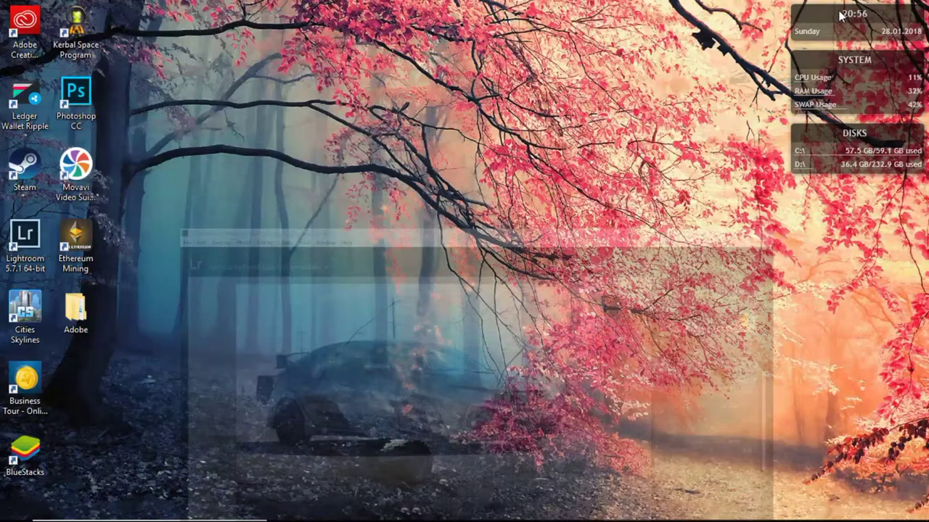
pyautogui.click(451, 512)
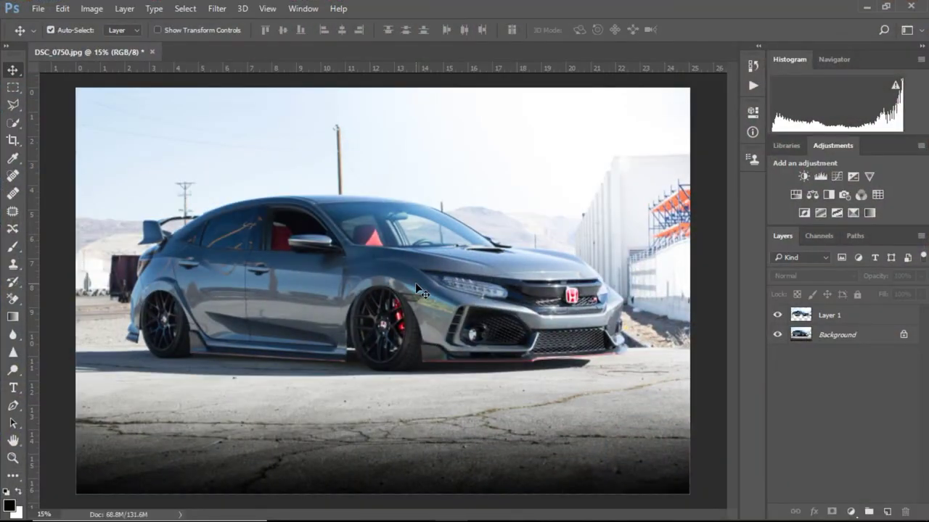
pyautogui.click(777, 316)
pyautogui.click(777, 317)
pyautogui.click(777, 317)
pyautogui.click(776, 317)
pyautogui.click(777, 317)
pyautogui.click(777, 317)
pyautogui.click(777, 317)
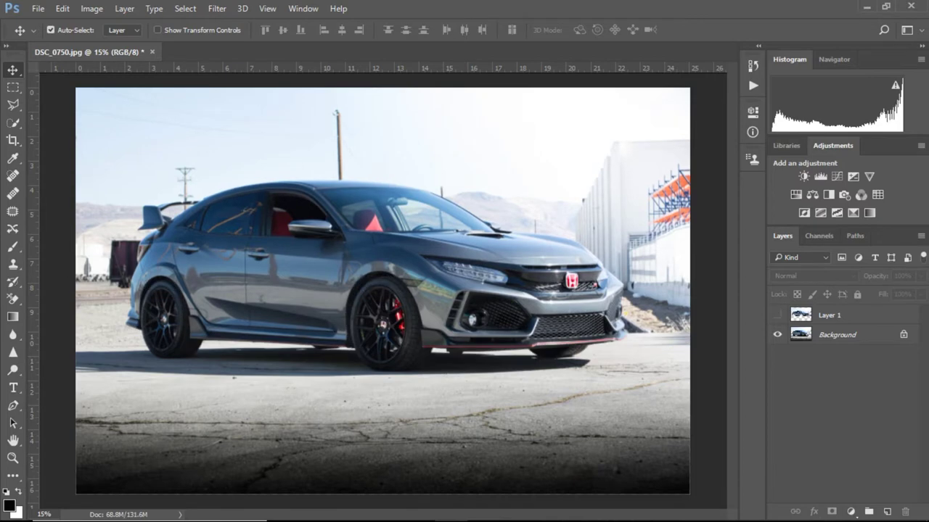
# Step: Switch back to Lightroom and compare the edited car photo with its unedited version again
pyautogui.click(868, 9)
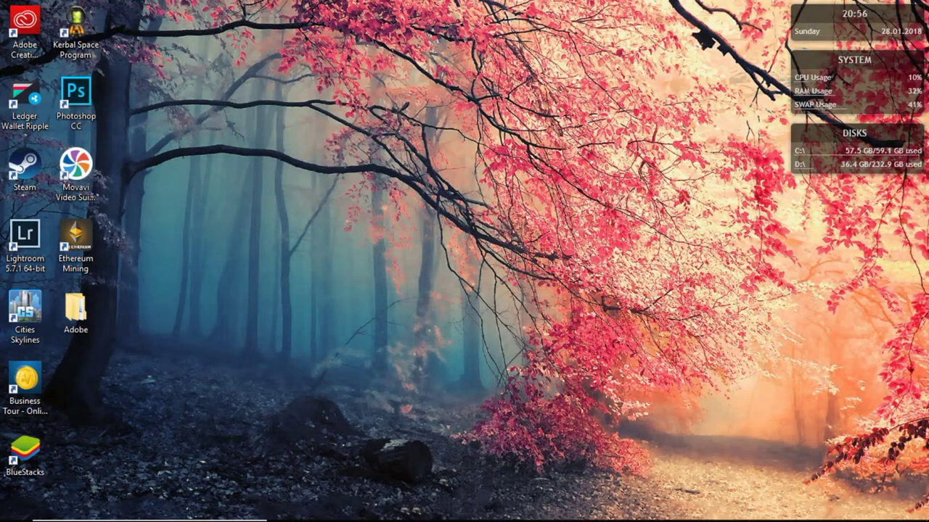
pyautogui.click(438, 513)
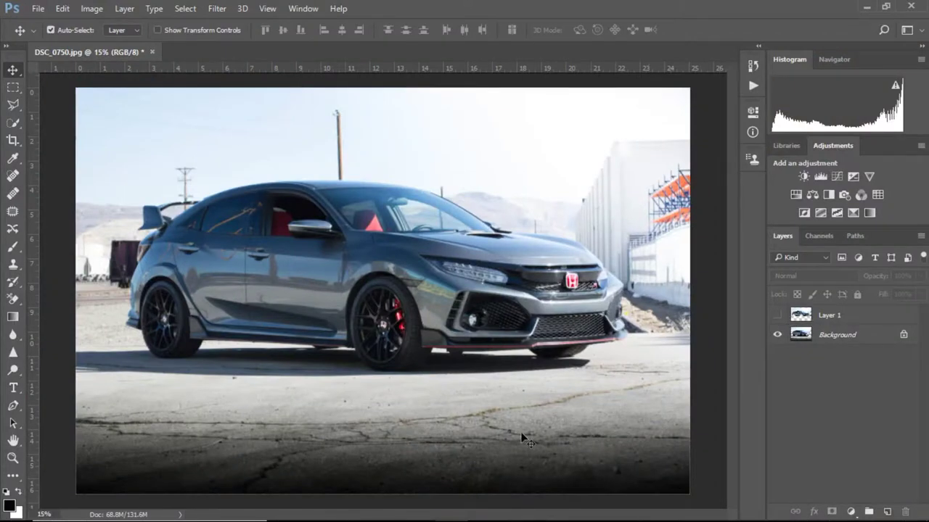
pyautogui.click(867, 9)
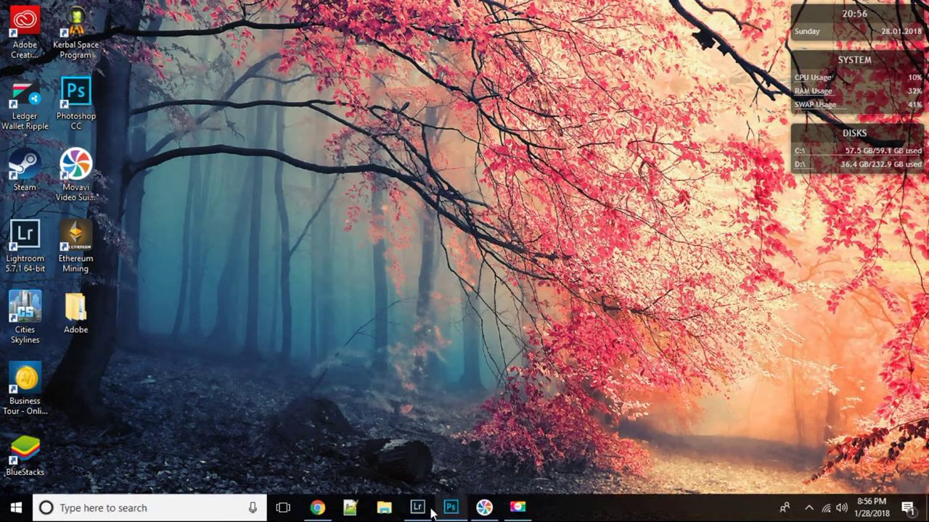
pyautogui.click(418, 509)
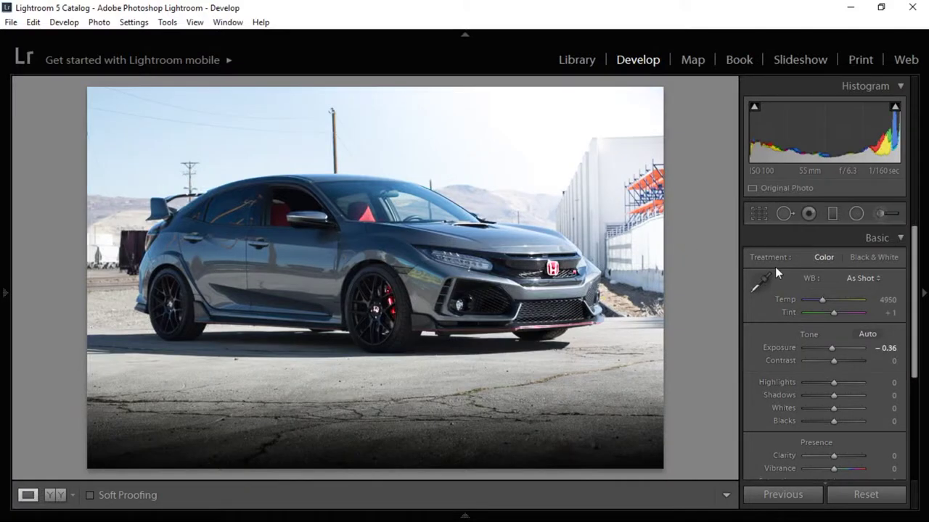
pyautogui.press('\\')
pyautogui.press('\\')
# Step: Reset all develop adjustments on the car photo, including the trial exposure change
pyautogui.click(859, 496)
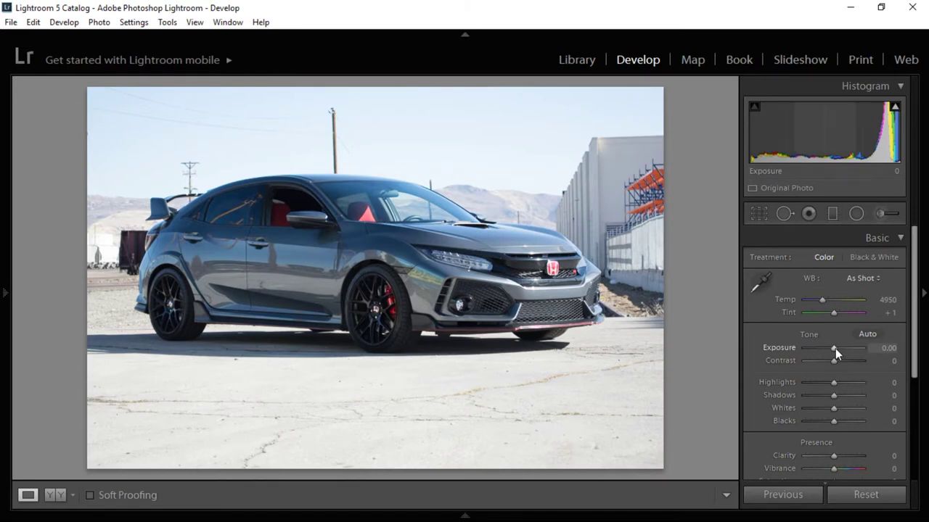
pyautogui.moveTo(835, 348)
pyautogui.mouseDown()
pyautogui.moveTo(826, 346)
pyautogui.moveTo(833, 347)
pyautogui.mouseUp()
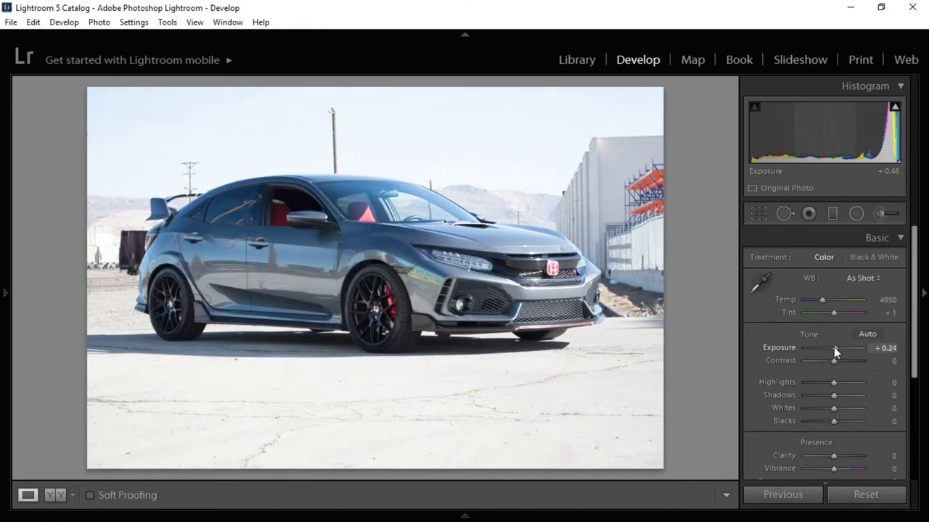
pyautogui.click(865, 497)
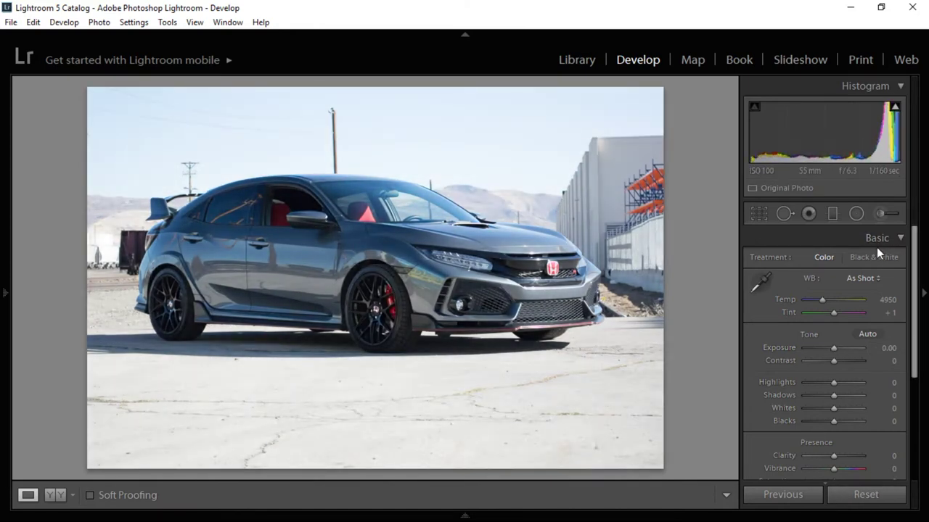
# Step: Draw a graduated filter from the photo's lower edge up to just beneath the car and level it
pyautogui.click(832, 215)
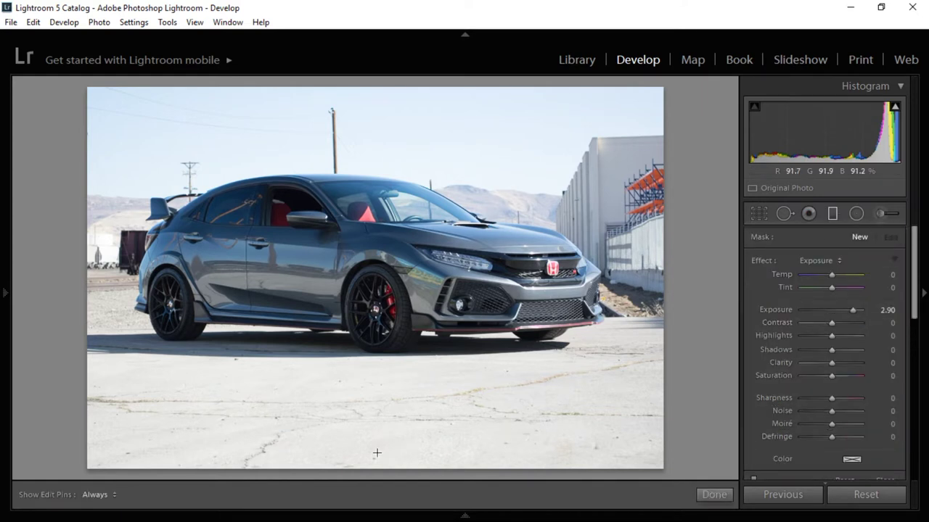
pyautogui.moveTo(342, 470); pyautogui.dragTo(340, 355)
pyautogui.moveTo(403, 408); pyautogui.dragTo(414, 408)
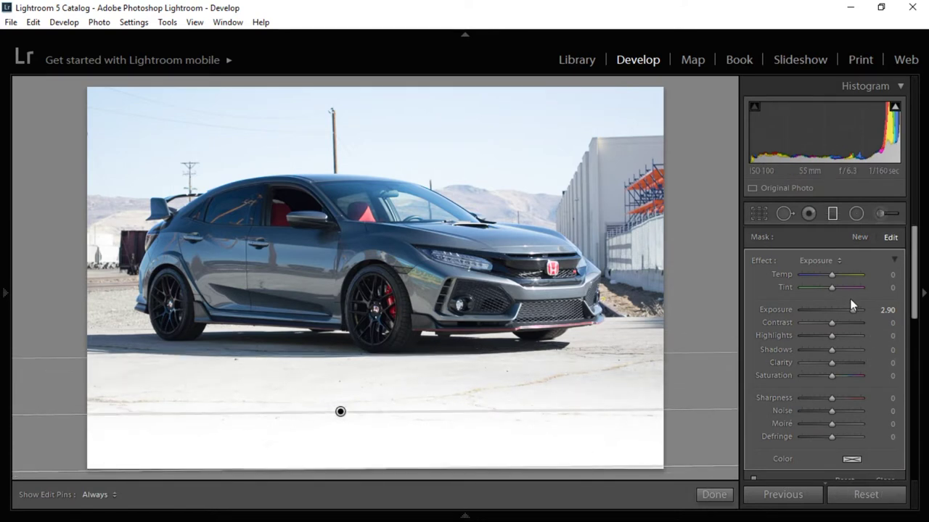
# Step: Set the pavement graduated filter to exposure -4.00, contrast 26 and clarity 100
pyautogui.moveTo(851, 311); pyautogui.dragTo(805, 309)
pyautogui.moveTo(832, 362); pyautogui.dragTo(862, 362)
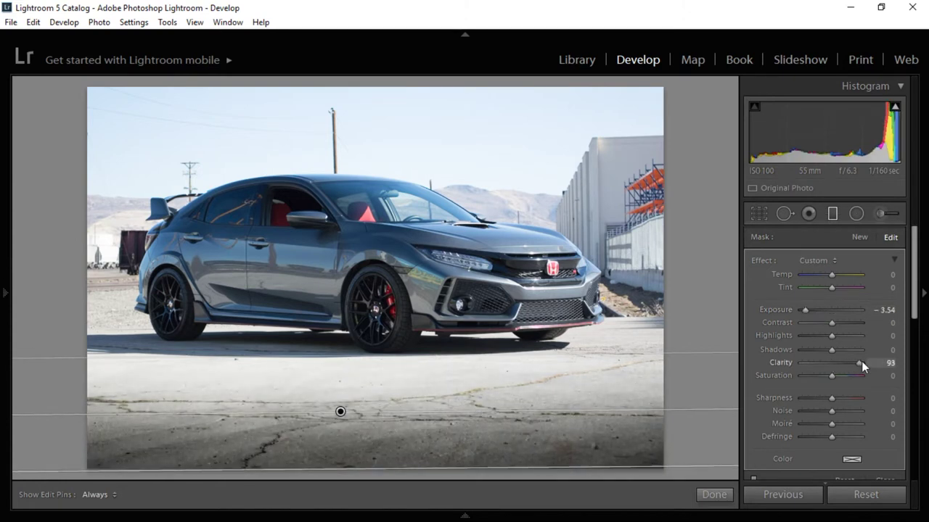
pyautogui.moveTo(833, 324); pyautogui.dragTo(801, 312)
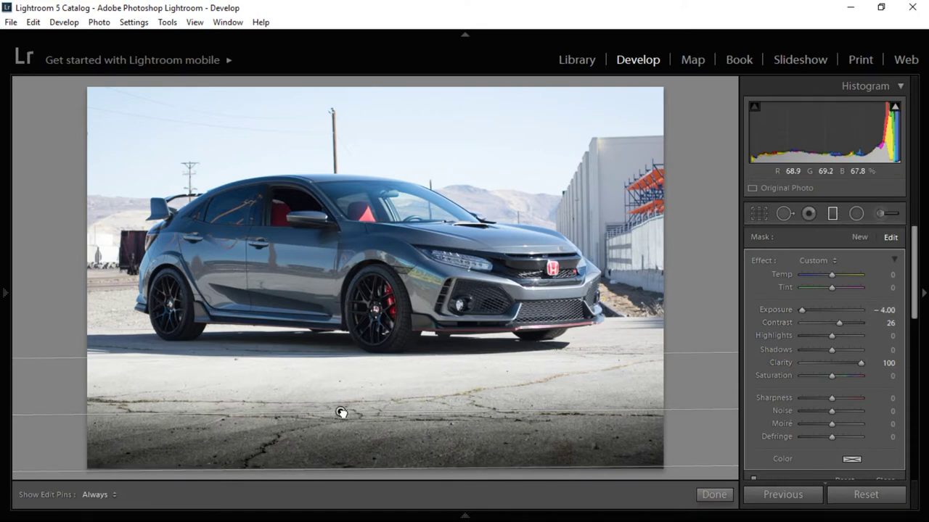
# Step: Raise the graduated filter slightly, duplicate it, place the copy lower on the pavement and set the copy's exposure to -2.53
pyautogui.moveTo(341, 411); pyautogui.dragTo(345, 404)
pyautogui.rightClick(345, 404)
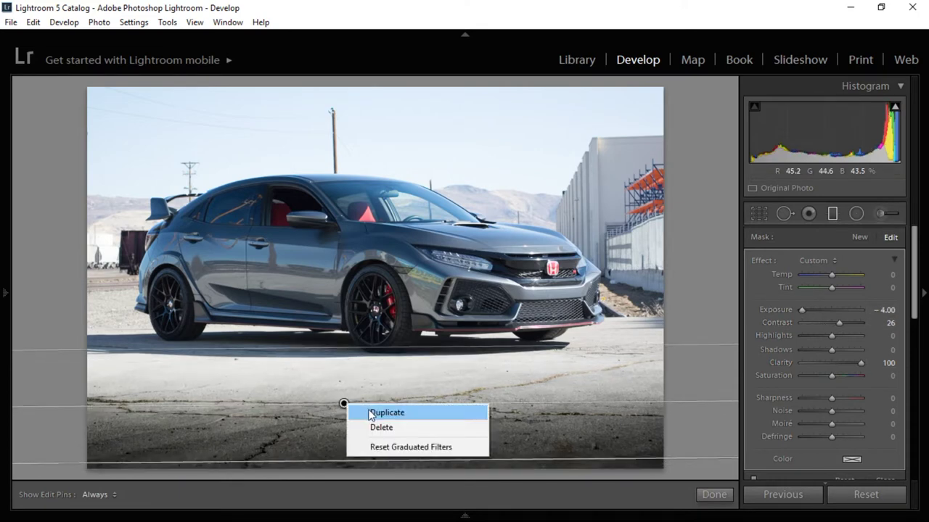
pyautogui.click(369, 413)
pyautogui.moveTo(341, 460); pyautogui.dragTo(339, 438)
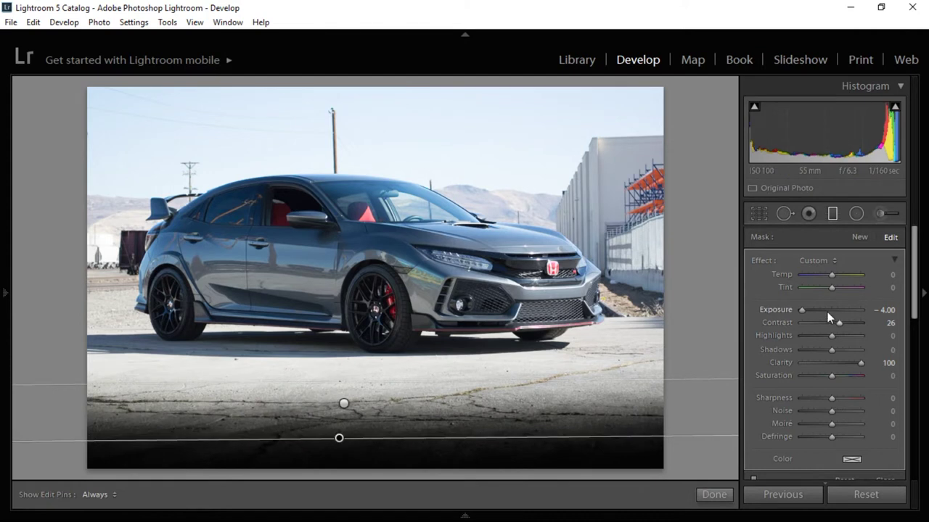
pyautogui.moveTo(800, 311)
pyautogui.mouseDown()
pyautogui.moveTo(821, 310)
pyautogui.moveTo(812, 310)
pyautogui.mouseUp()
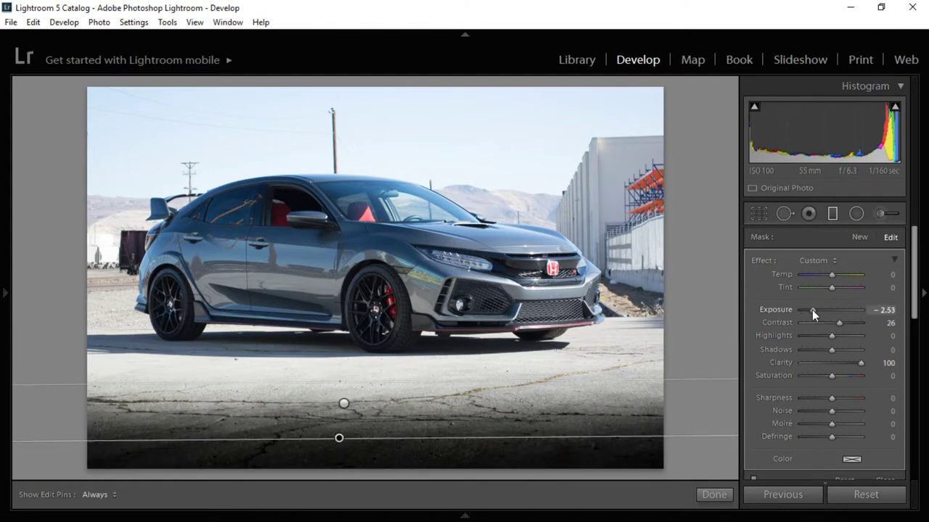
# Step: Set up a new adjustment brush using the Clarity effect, with clarity 33 and exposure 0.32
pyautogui.click(884, 214)
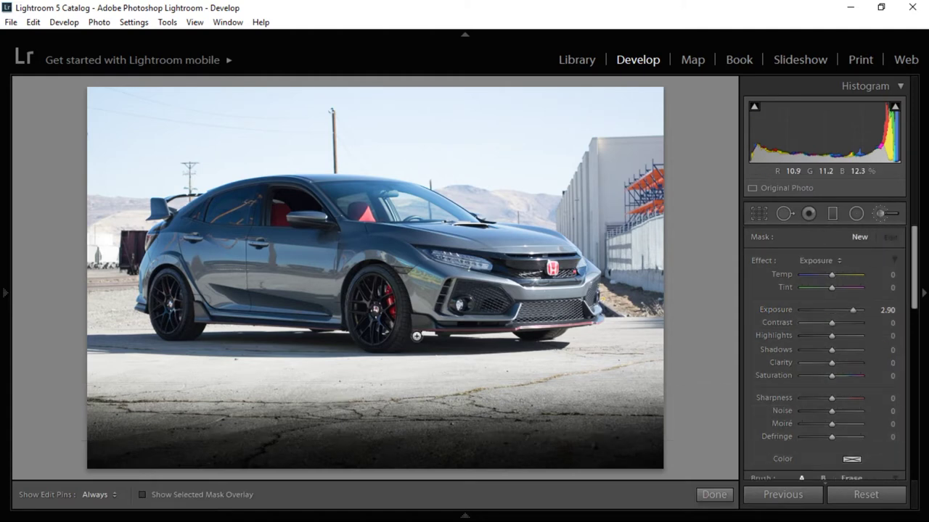
pyautogui.click(883, 210)
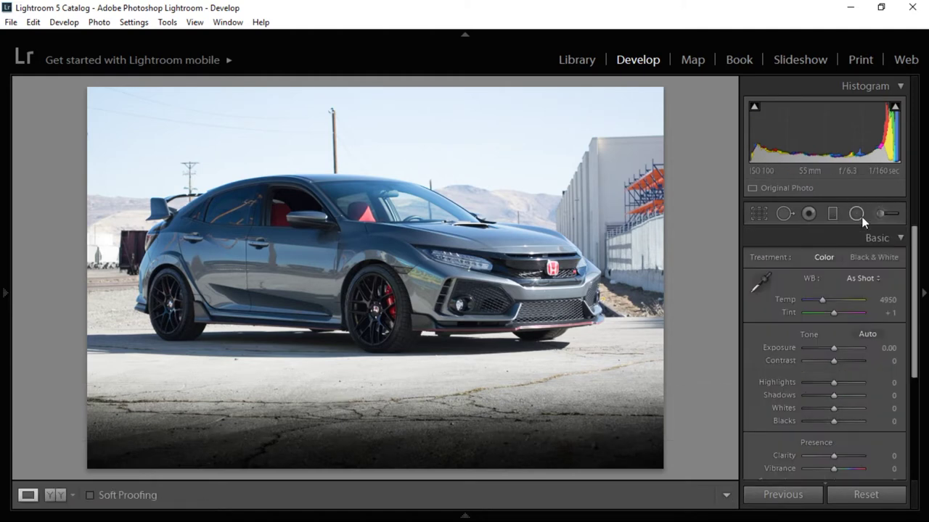
pyautogui.press('k')
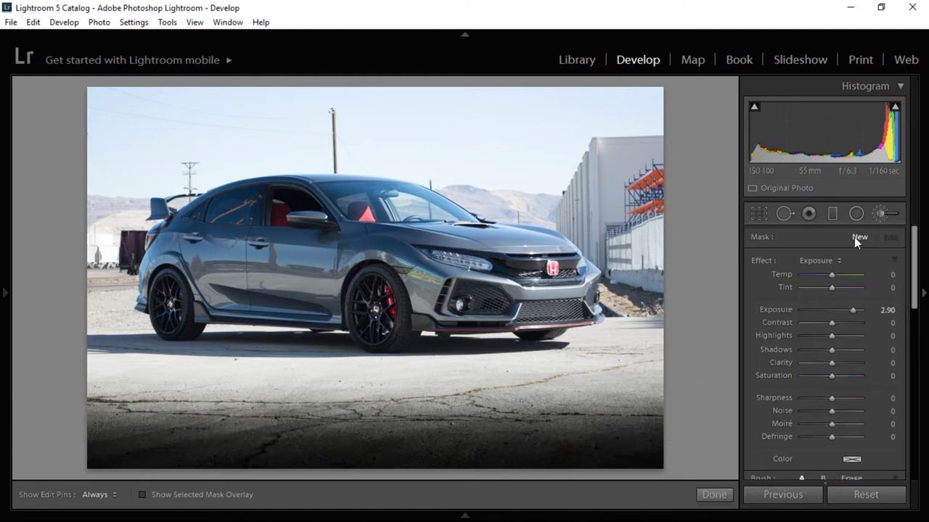
pyautogui.click(817, 262)
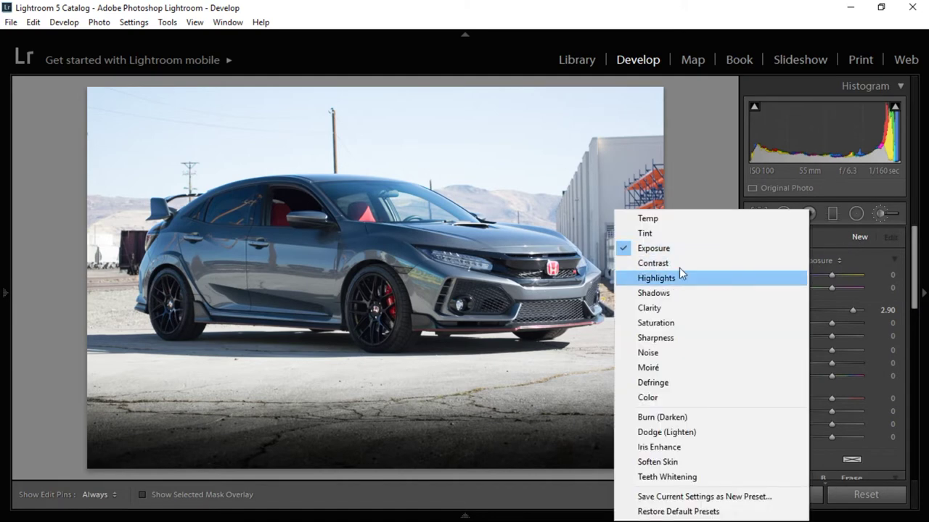
pyautogui.click(679, 309)
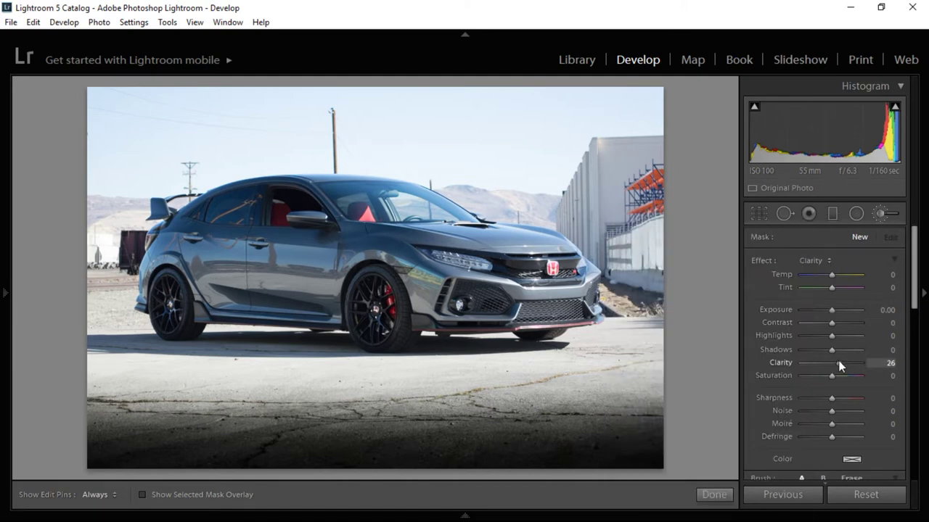
pyautogui.moveTo(839, 362); pyautogui.dragTo(841, 362)
pyautogui.moveTo(834, 310); pyautogui.dragTo(837, 310)
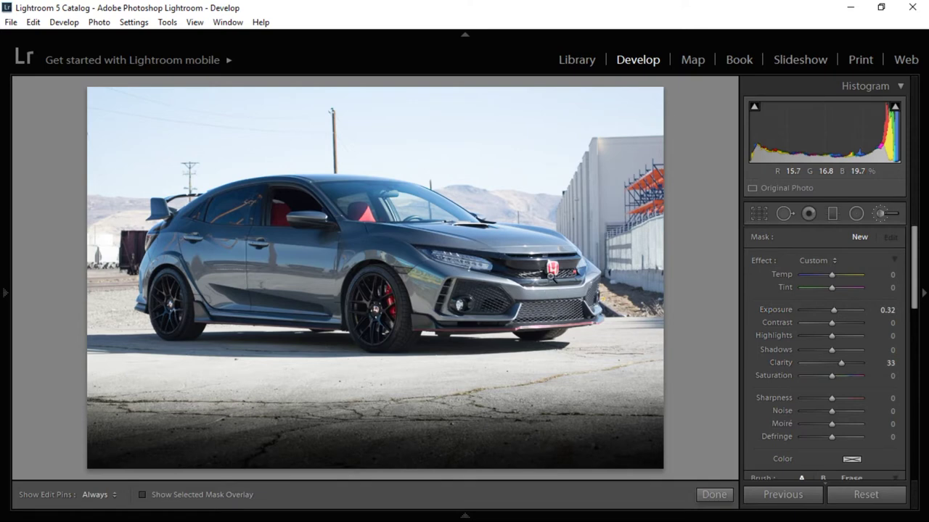
# Step: Paint the brush adjustment over the red Honda emblem on the grille
pyautogui.click(551, 276)
pyautogui.moveTo(551, 269); pyautogui.dragTo(443, 309)
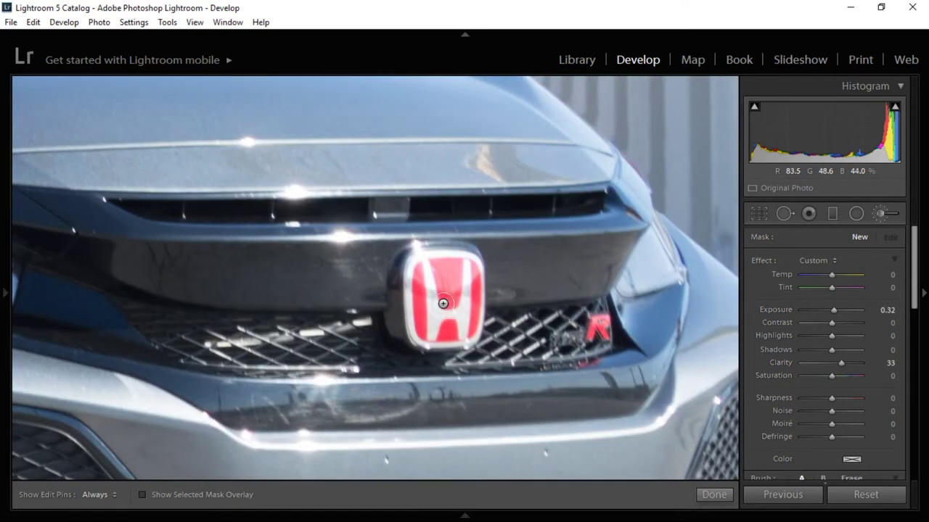
pyautogui.moveTo(442, 303); pyautogui.dragTo(452, 284)
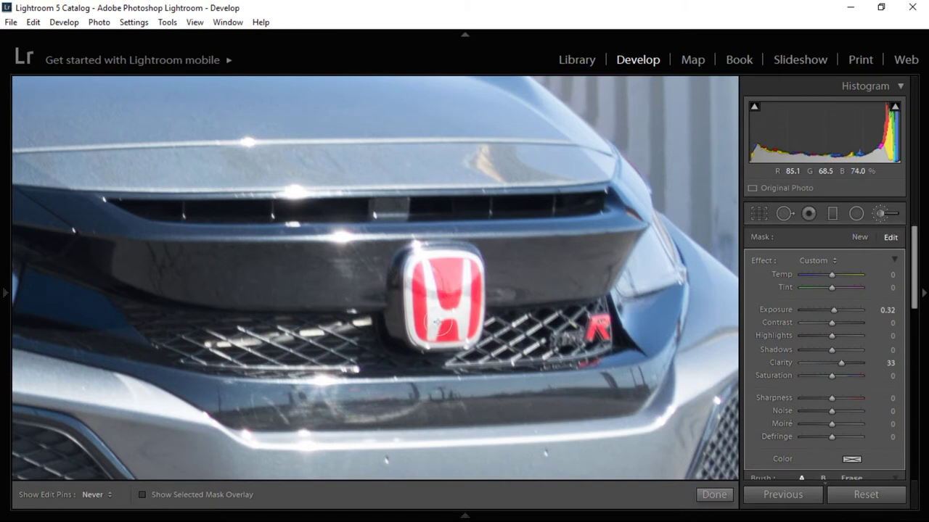
# Step: Set the emblem's brush adjustment to exposure -1.06, contrast 31 and clarity 66
pyautogui.moveTo(831, 309)
pyautogui.mouseDown()
pyautogui.moveTo(822, 305)
pyautogui.moveTo(842, 324)
pyautogui.mouseUp()
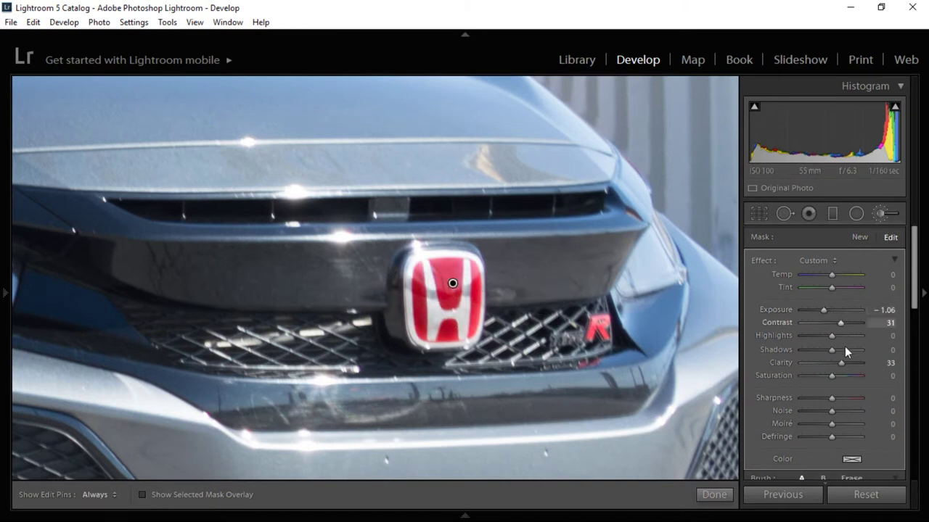
pyautogui.moveTo(850, 363); pyautogui.dragTo(850, 363)
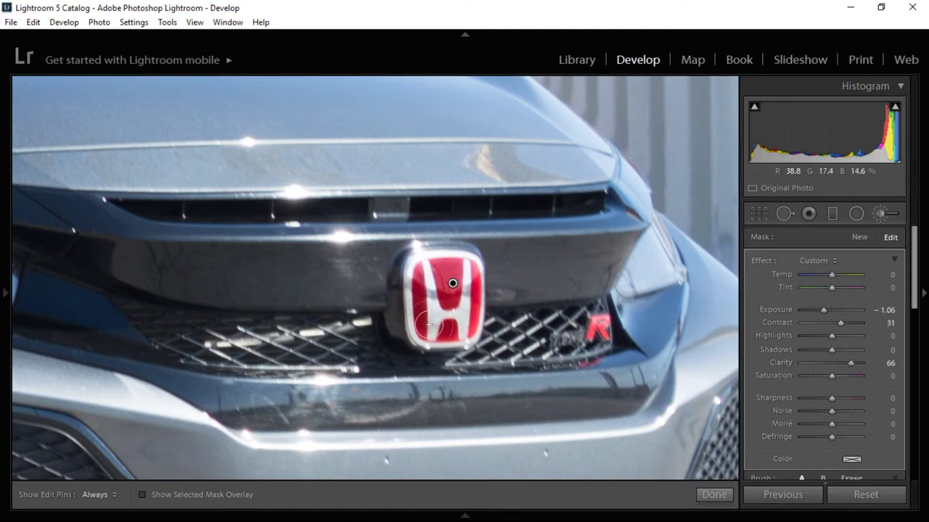
pyautogui.press('h')
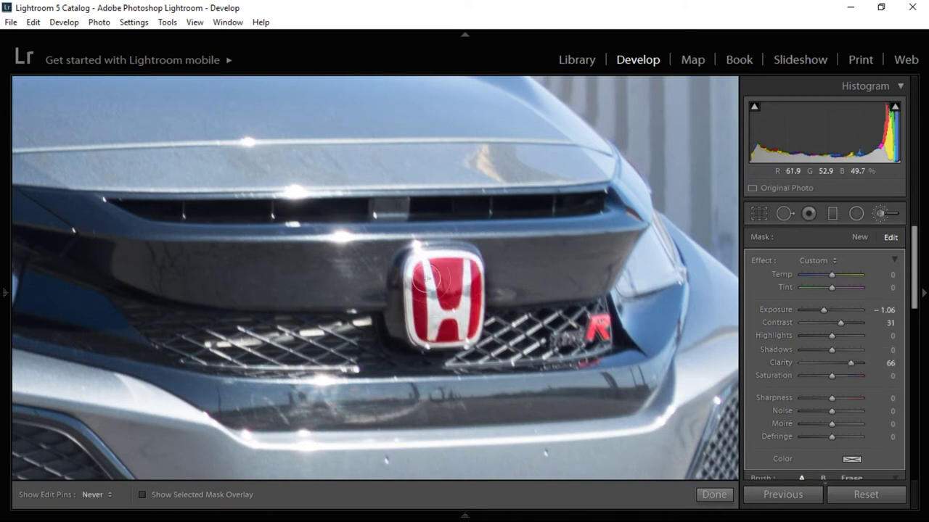
pyautogui.press('h')
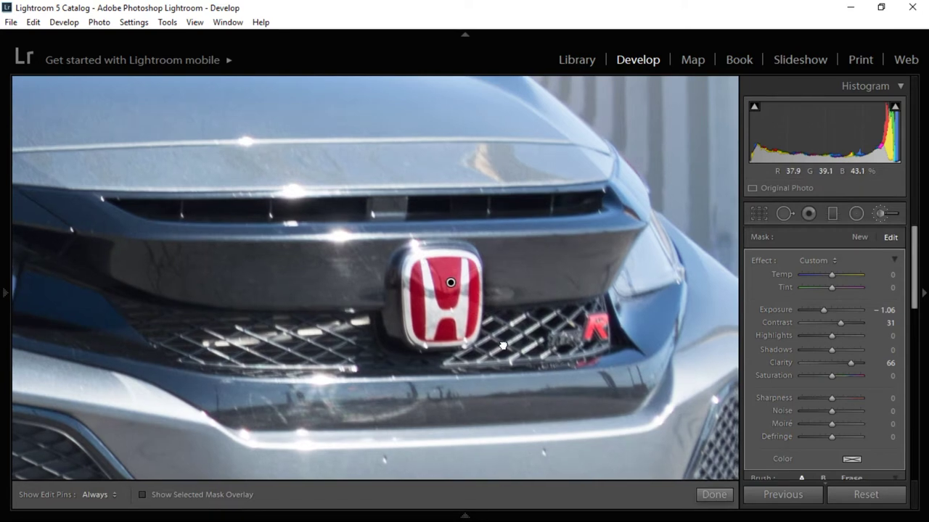
# Step: Paint the same brush adjustment over the grille mesh on both sides of the Honda emblem
pyautogui.moveTo(580, 331); pyautogui.dragTo(526, 337)
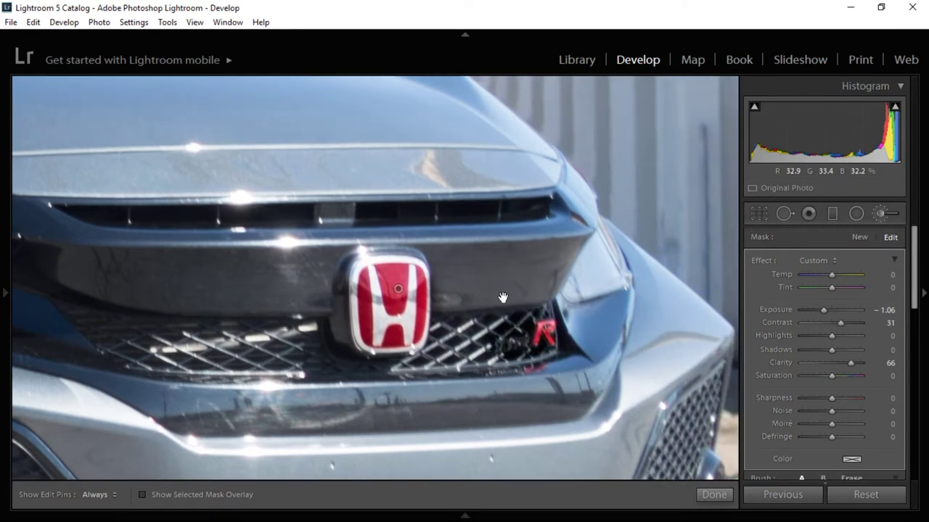
pyautogui.hotkey('ctrl', '-')
pyautogui.hotkey('ctrl', '=')
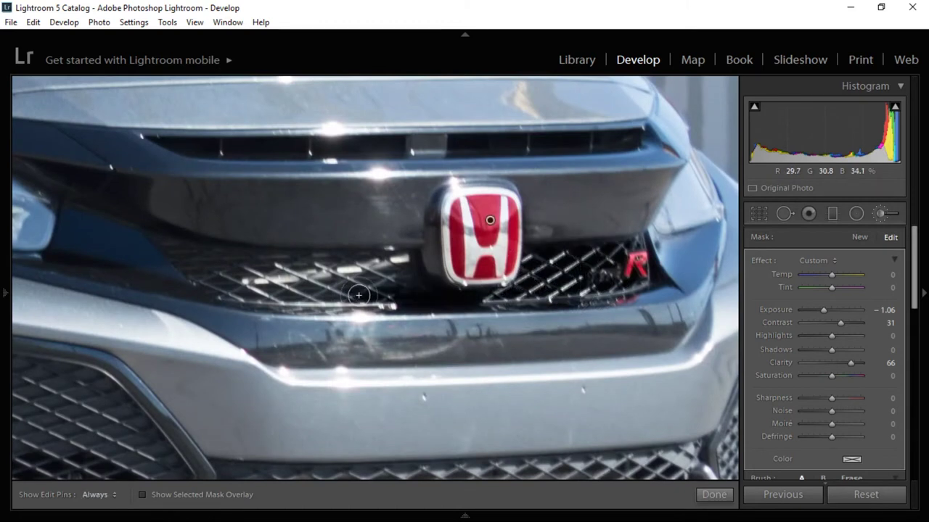
pyautogui.moveTo(406, 275)
pyautogui.mouseDown()
pyautogui.moveTo(290, 280)
pyautogui.moveTo(387, 280)
pyautogui.mouseUp()
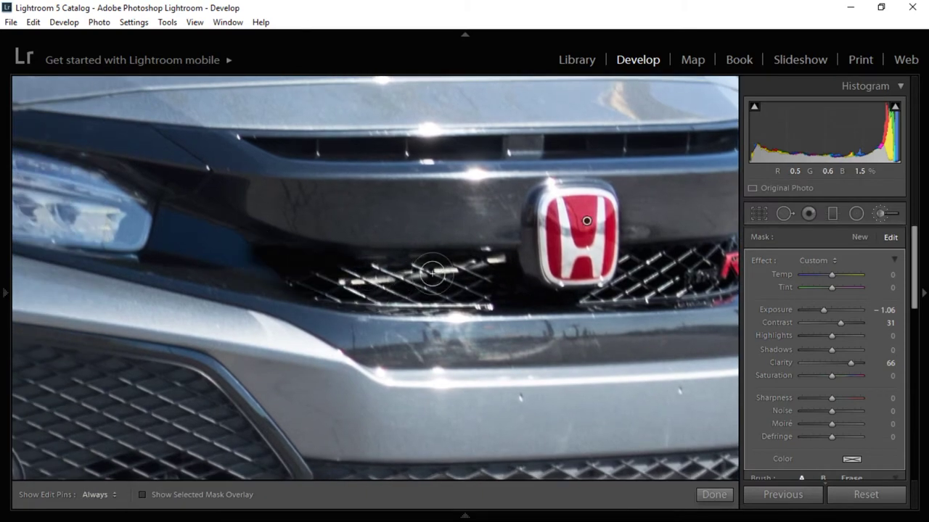
pyautogui.press('z')
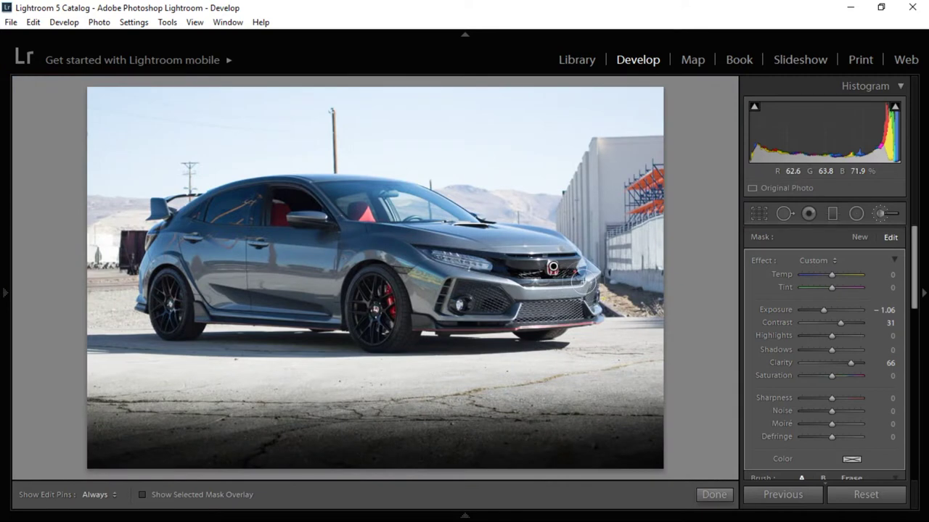
# Step: Extend the same brush adjustment along the lower grille mesh up to the red R badge
pyautogui.press('z')
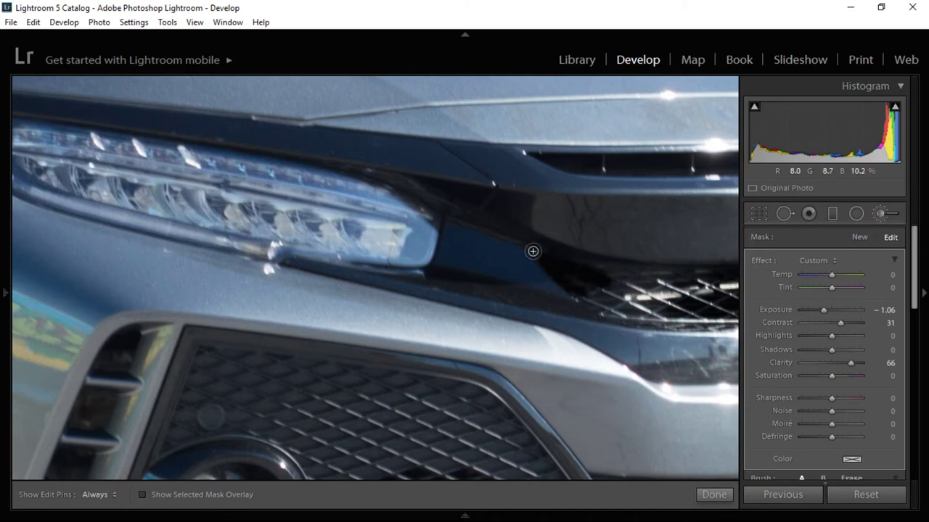
pyautogui.moveTo(617, 293); pyautogui.dragTo(421, 294)
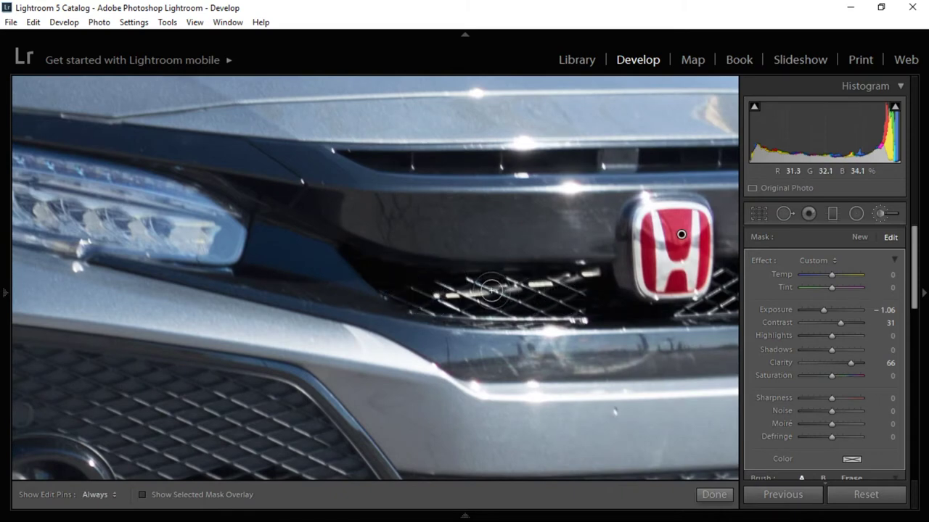
pyautogui.moveTo(729, 312); pyautogui.dragTo(491, 302)
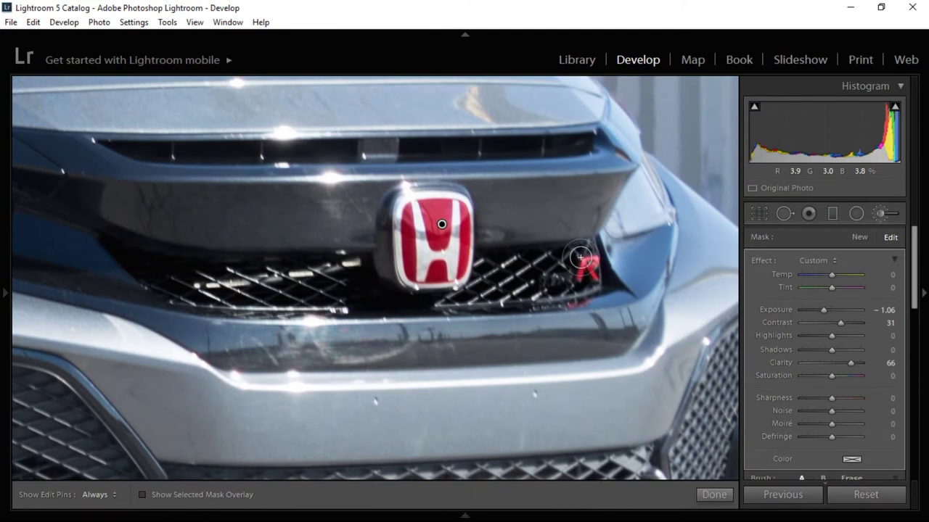
pyautogui.press('z')
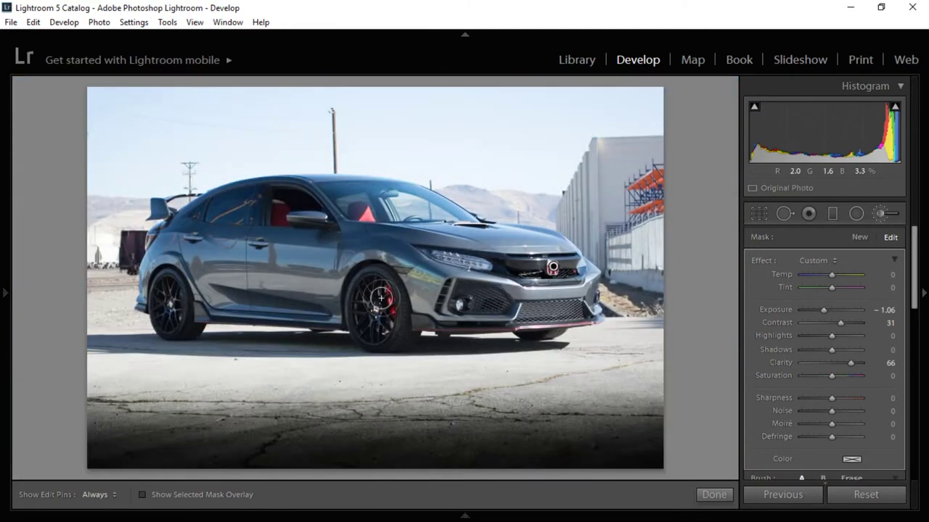
# Step: Paint the same brush adjustment over the red brake caliper behind the front wheel's spokes
pyautogui.press('z')
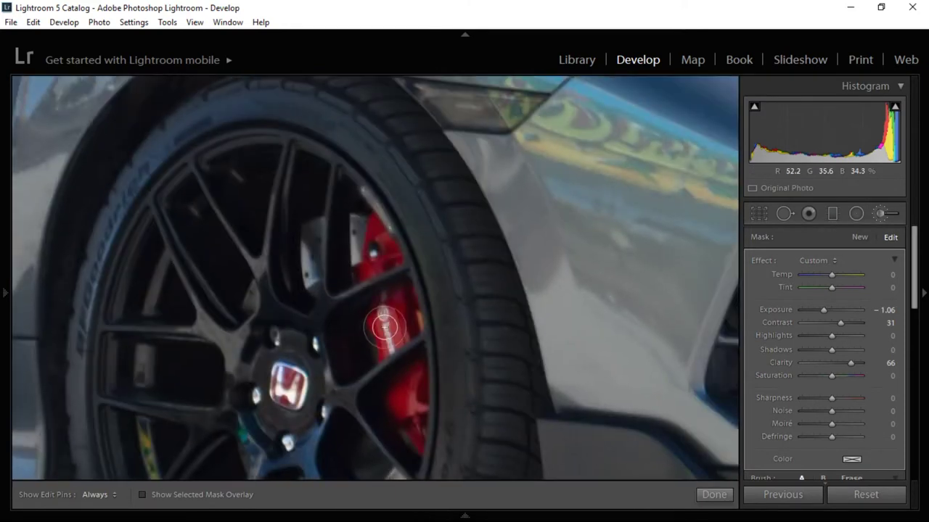
pyautogui.press('h')
pyautogui.press('h')
pyautogui.press('h')
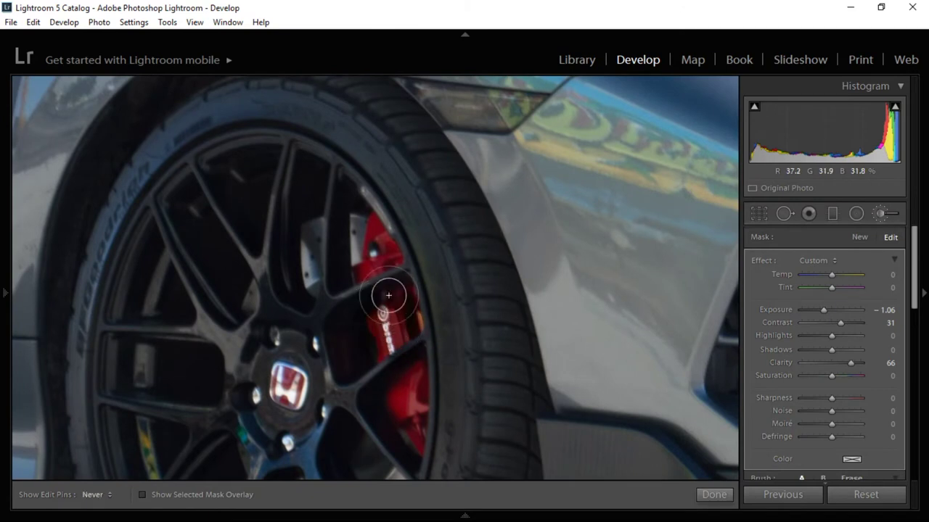
pyautogui.press('h')
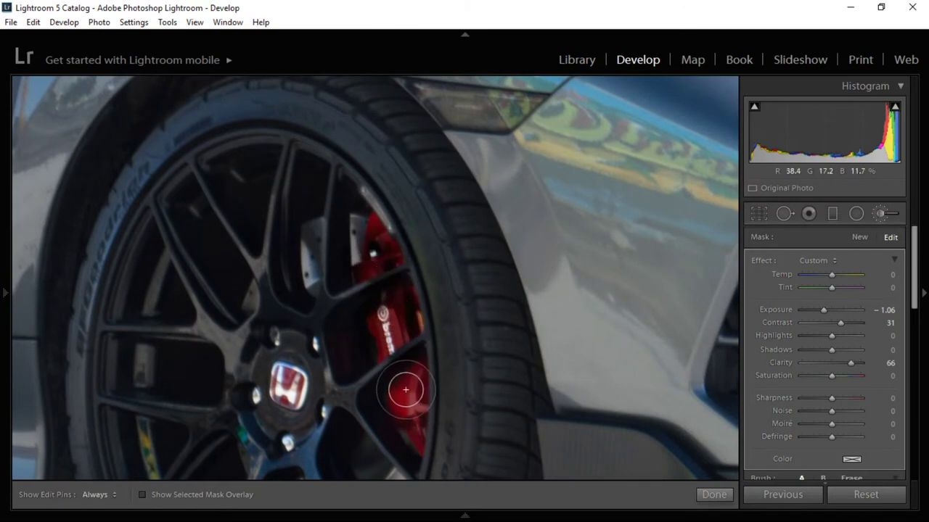
pyautogui.press('h')
pyautogui.press('h')
pyautogui.press('z')
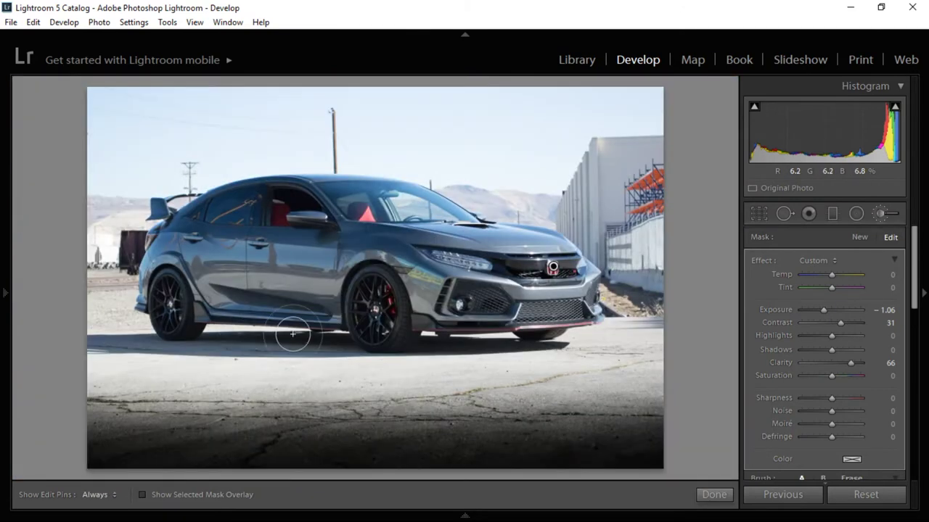
# Step: Paint the same brush adjustment over the Honda emblem at the center of the front wheel
pyautogui.press('z')
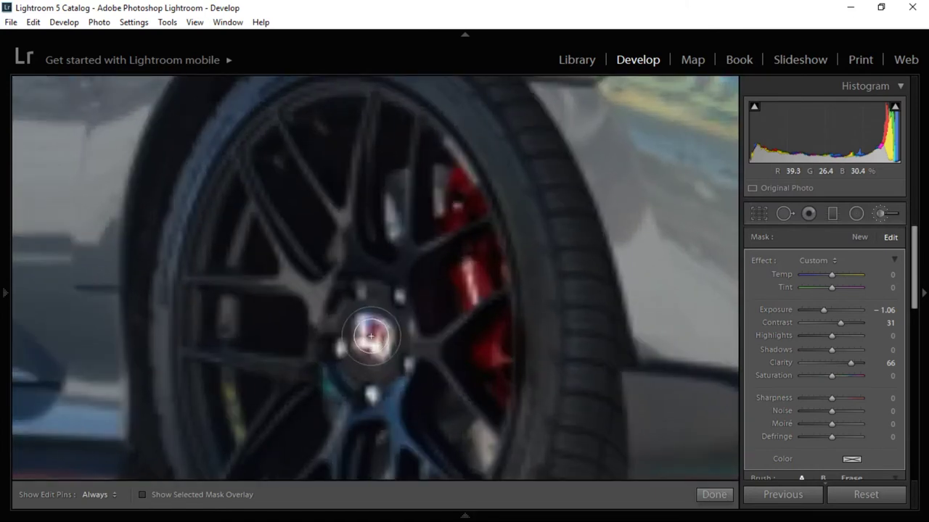
pyautogui.press('h')
pyautogui.press('h')
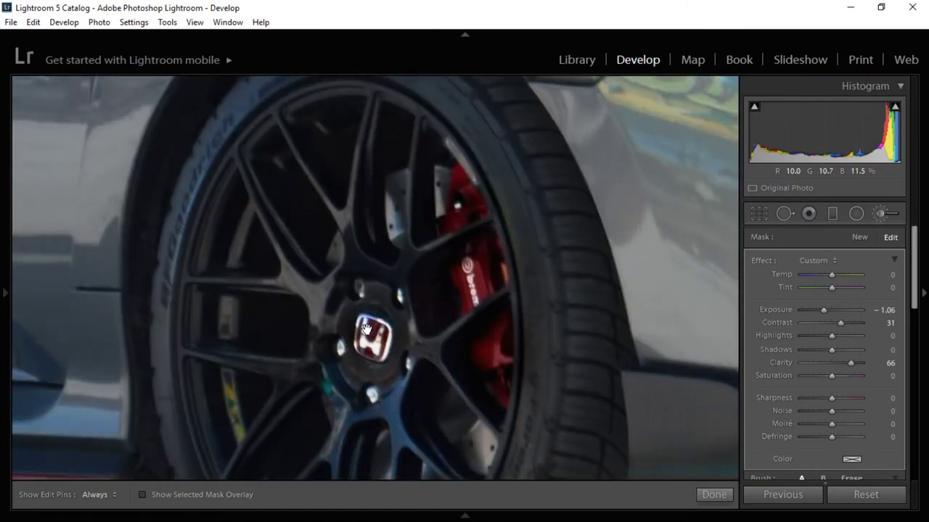
pyautogui.press('z')
# Step: Compare the edited photo with its before version
pyautogui.press('\\')
pyautogui.press('\\')
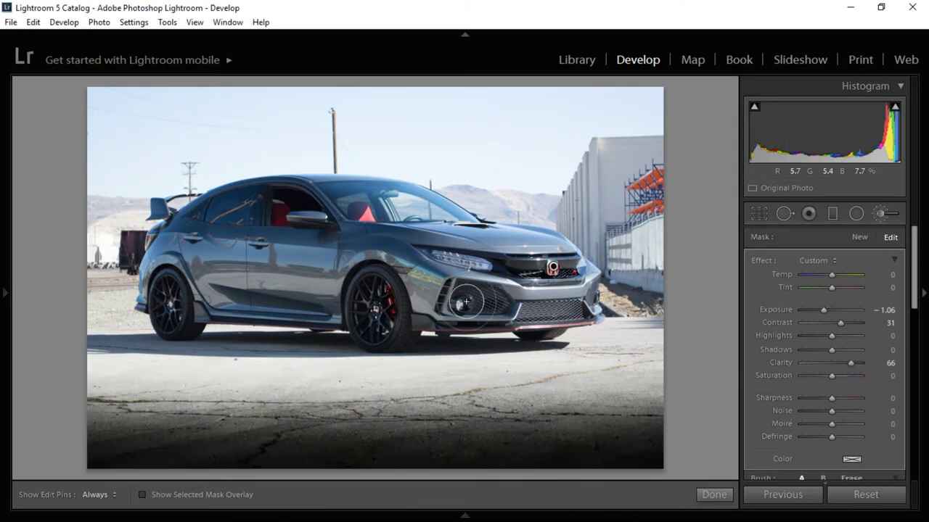
pyautogui.press('\\')
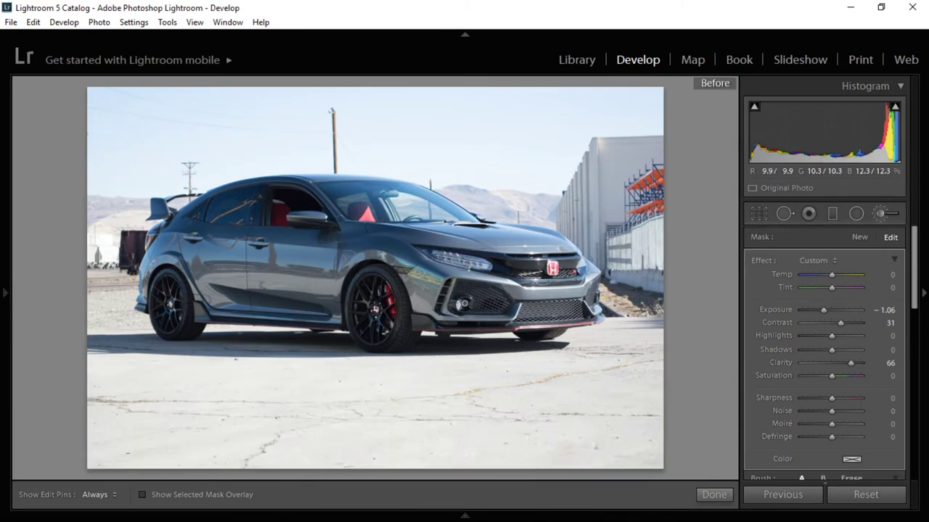
pyautogui.press('\\')
pyautogui.press('\\')
pyautogui.press('\\')
pyautogui.press('\\')
pyautogui.press('\\')
pyautogui.press('\\')
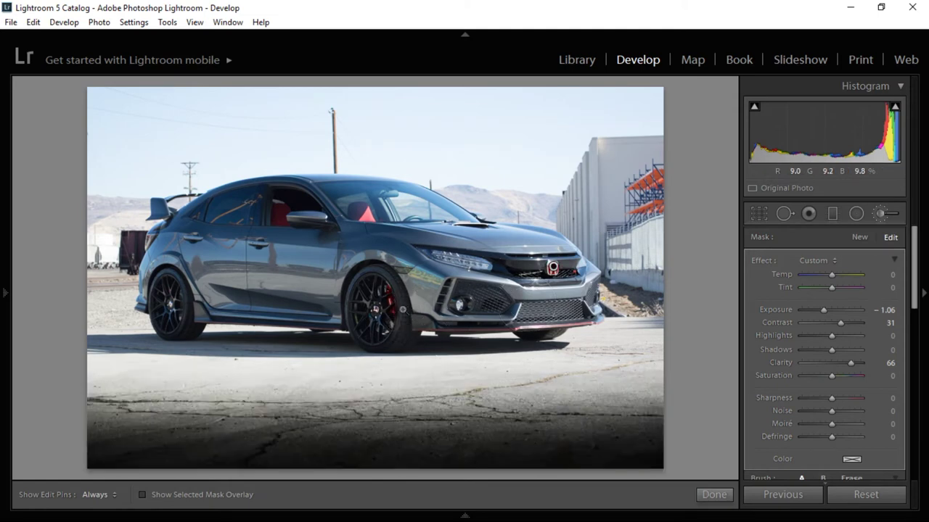
# Step: Start a new adjustment brush with the Clarity effect on the front tire's tread and set its clarity to 43
pyautogui.press('z')
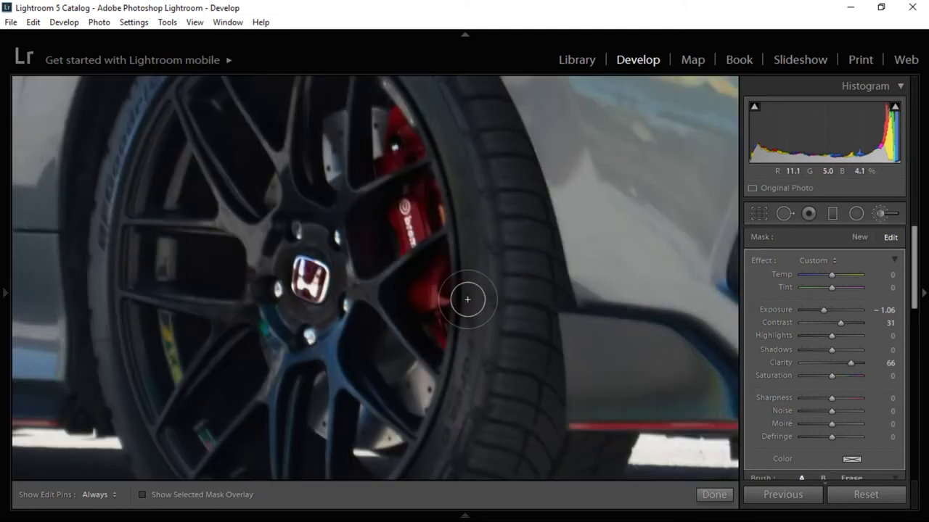
pyautogui.click(859, 237)
pyautogui.click(817, 261)
pyautogui.click(686, 309)
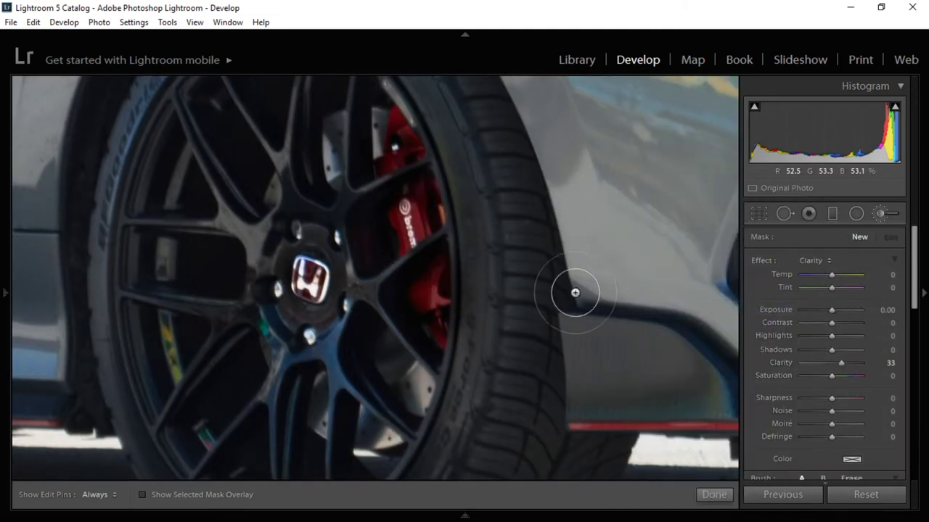
pyautogui.click(505, 282)
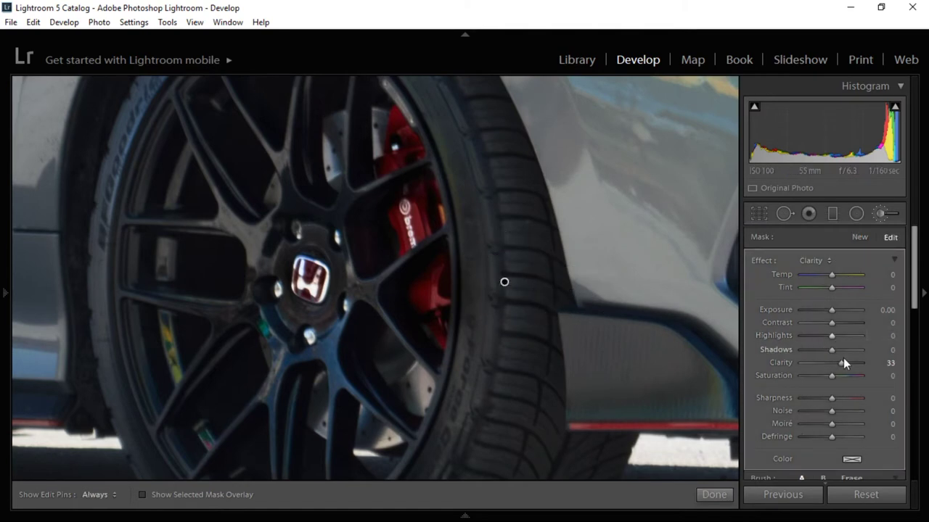
pyautogui.moveTo(843, 362); pyautogui.dragTo(845, 362)
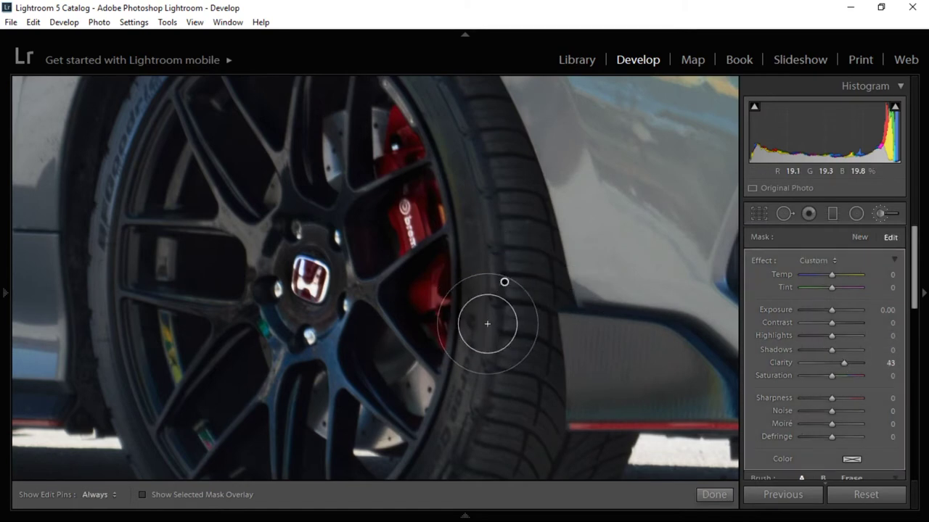
# Step: Brush more of the front tire's tread and sidewall and set the adjustment's exposure to -0.32
pyautogui.press('z')
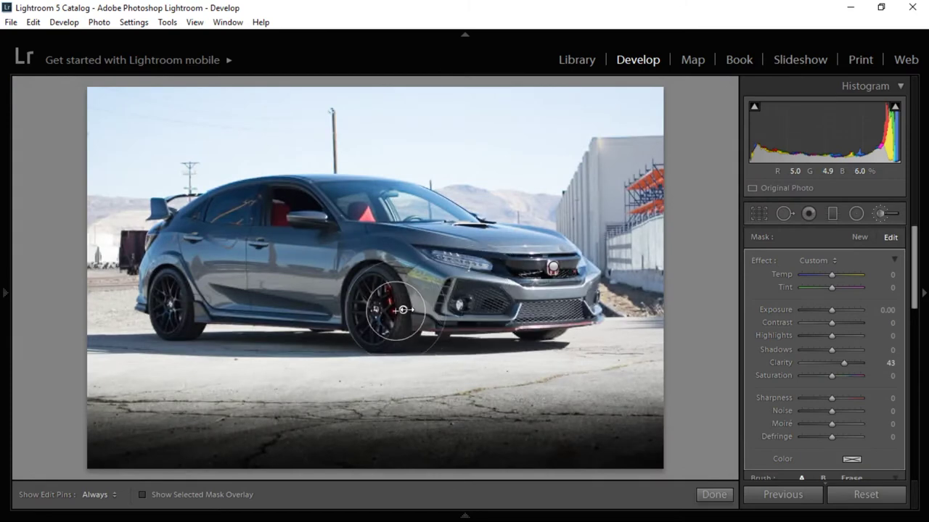
pyautogui.press('z')
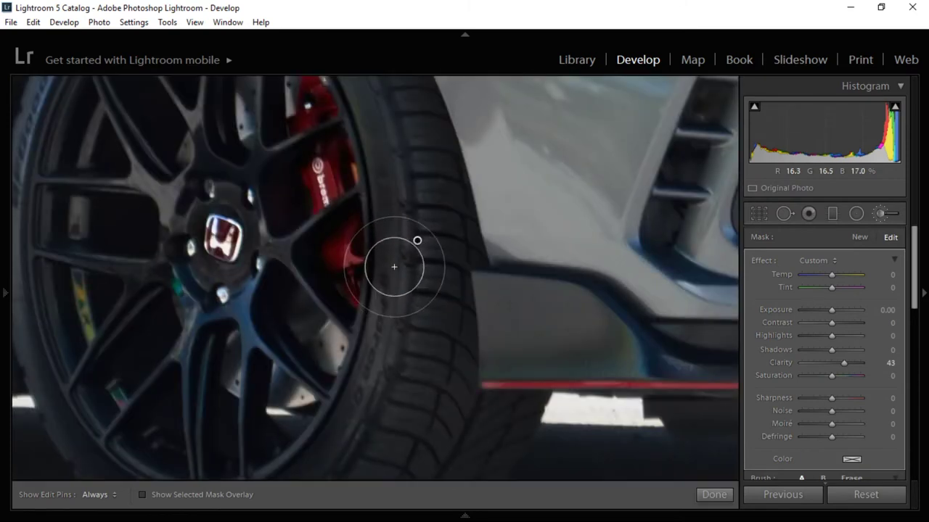
pyautogui.press('h')
pyautogui.press('h')
pyautogui.moveTo(829, 311); pyautogui.dragTo(828, 311)
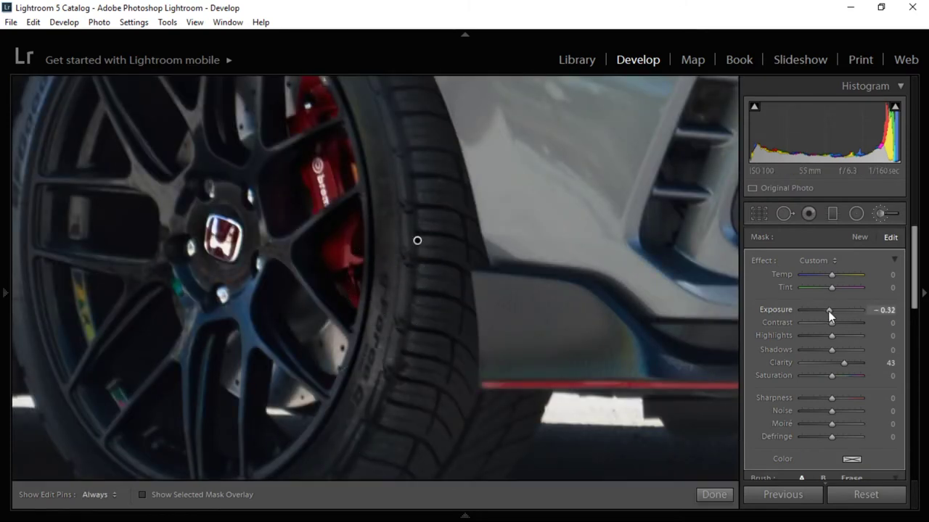
# Step: Paint the tire brush adjustment around the rest of the front tire, covering its upper, rear and lower sections
pyautogui.moveTo(387, 168); pyautogui.dragTo(453, 381)
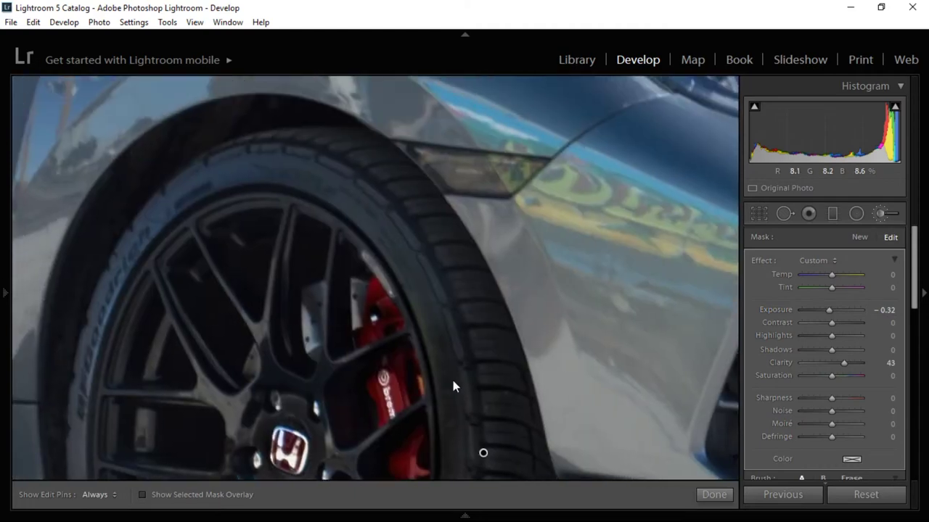
pyautogui.moveTo(340, 185); pyautogui.dragTo(486, 249)
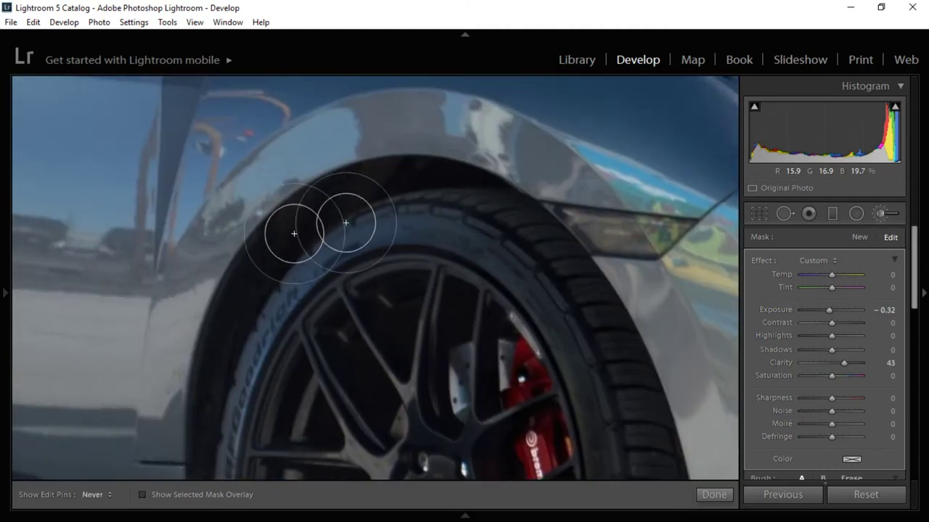
pyautogui.moveTo(283, 266); pyautogui.dragTo(450, 184)
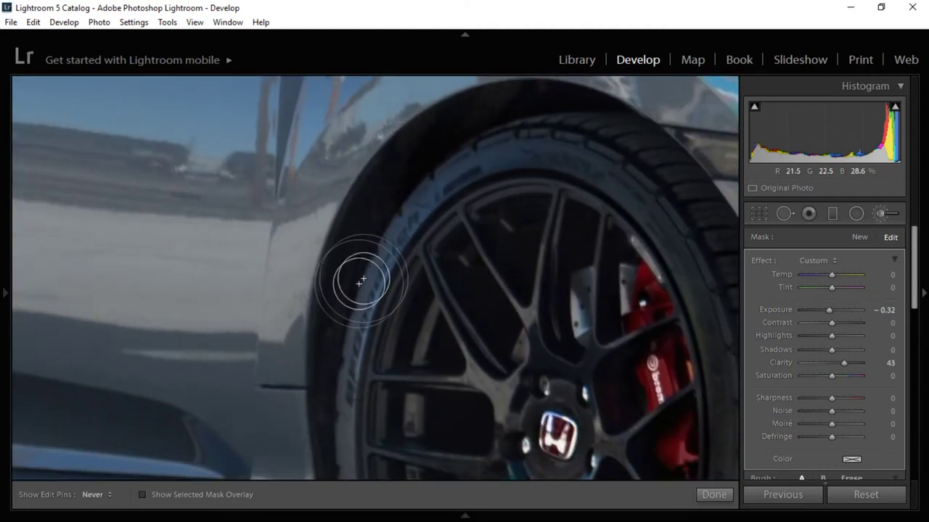
pyautogui.moveTo(358, 276)
pyautogui.mouseDown()
pyautogui.moveTo(445, 112)
pyautogui.moveTo(457, 108)
pyautogui.moveTo(443, 111)
pyautogui.mouseUp()
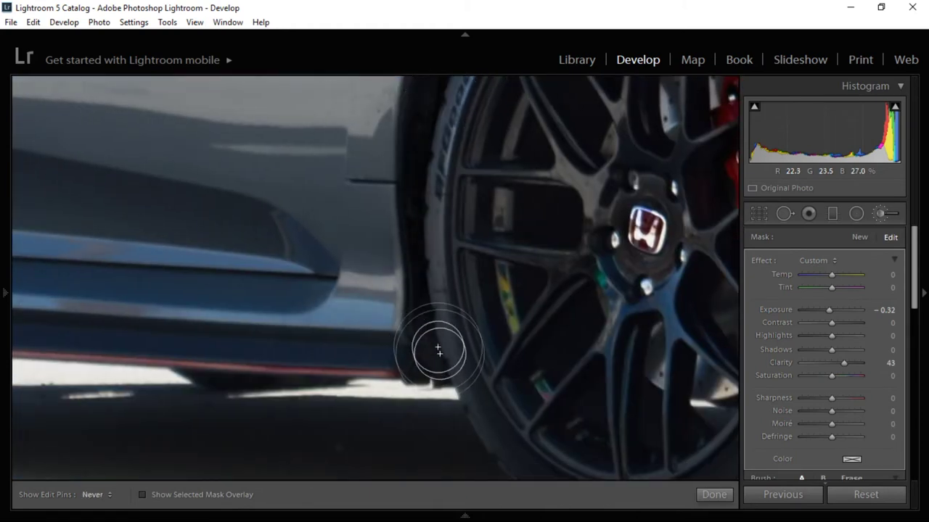
pyautogui.moveTo(441, 356)
pyautogui.mouseDown()
pyautogui.moveTo(356, 172)
pyautogui.moveTo(263, 237)
pyautogui.mouseUp()
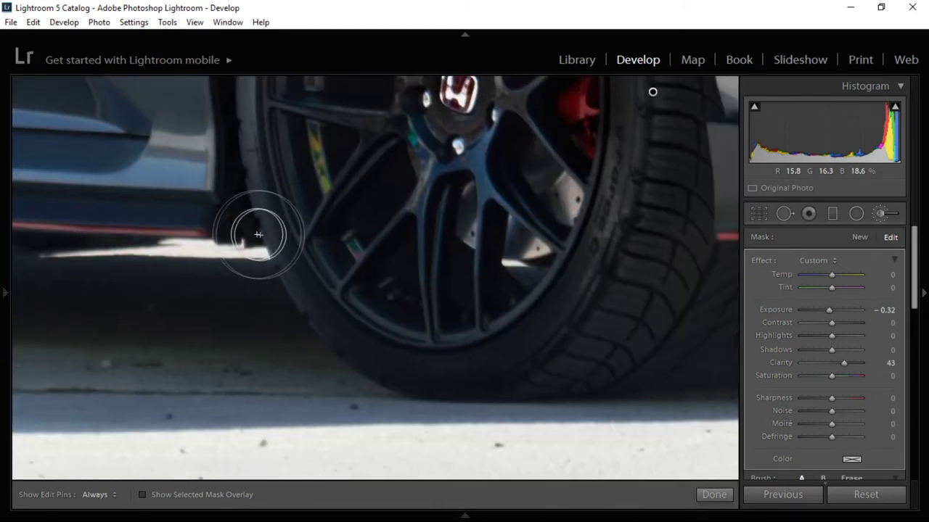
pyautogui.press('h')
pyautogui.moveTo(613, 320); pyautogui.dragTo(336, 348)
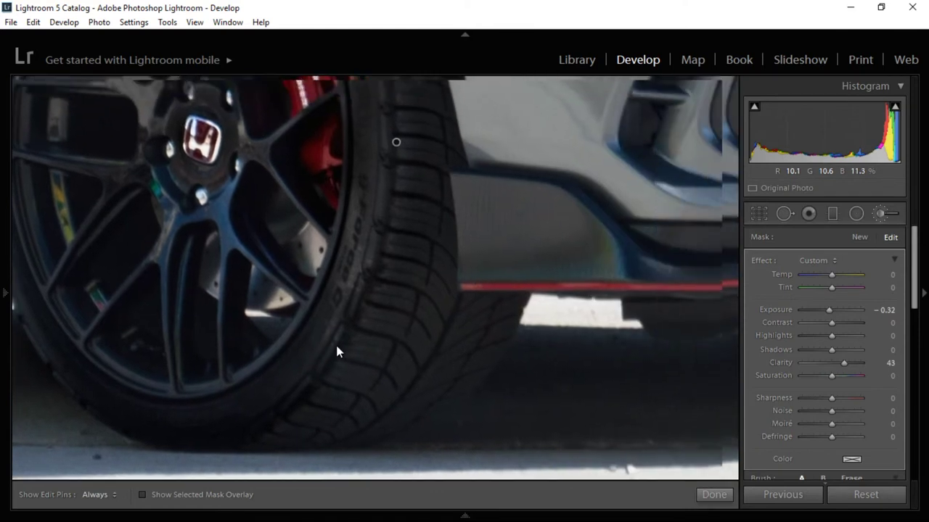
pyautogui.press('h')
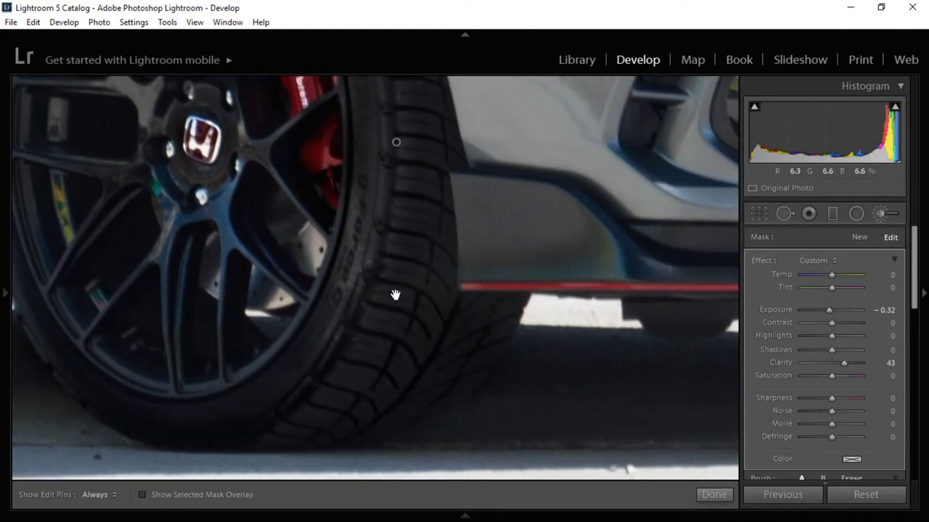
pyautogui.moveTo(396, 295); pyautogui.dragTo(439, 404)
pyautogui.click(416, 267)
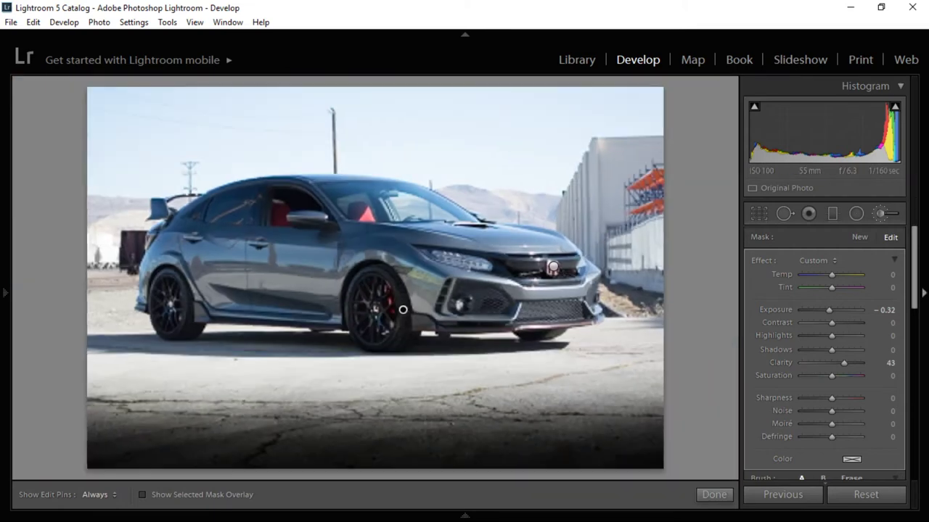
# Step: Leave the adjustment brush and compare the photo before and after the edits
pyautogui.click(880, 213)
pyautogui.press('\\')
pyautogui.press('\\')
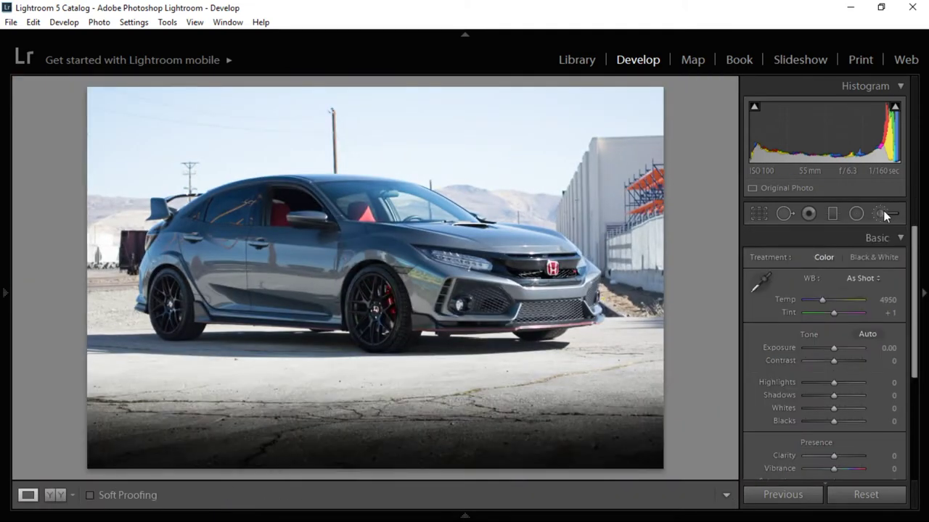
pyautogui.click(881, 213)
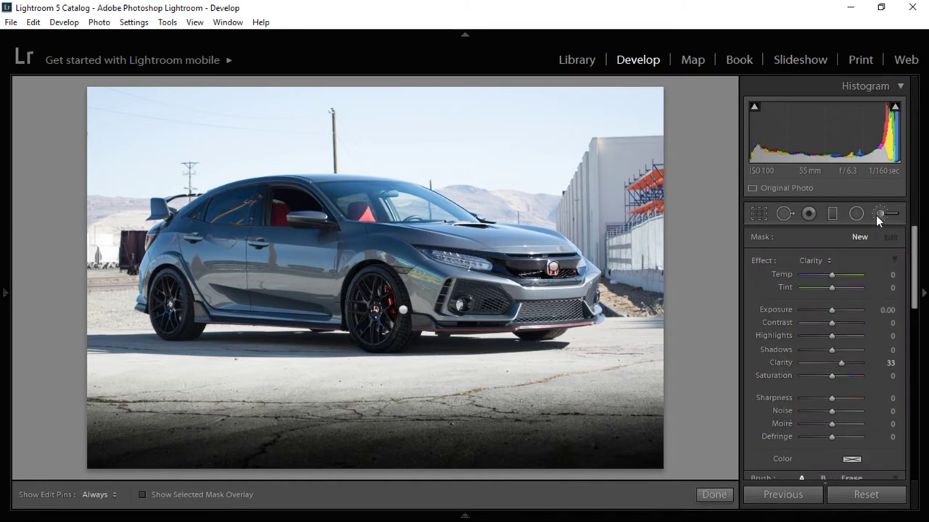
# Step: Heal the glare spot on the hood's lower lip above the grille at size 33, sampling from the lip just beside it
pyautogui.click(779, 214)
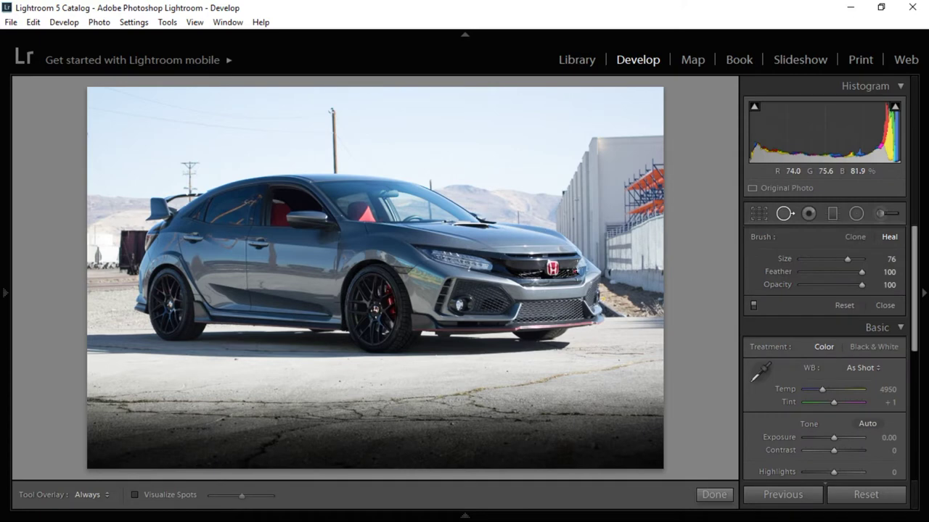
pyautogui.click(532, 253)
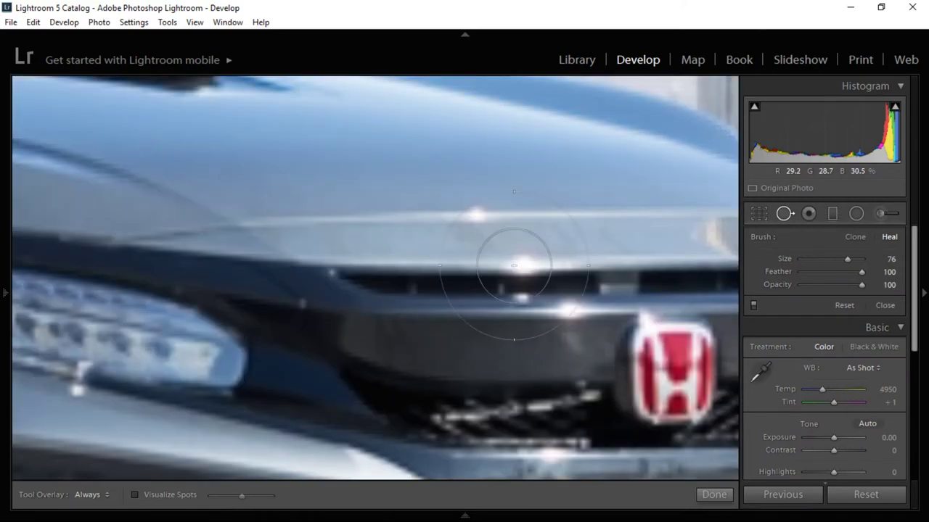
pyautogui.scroll(-6, 522, 253)
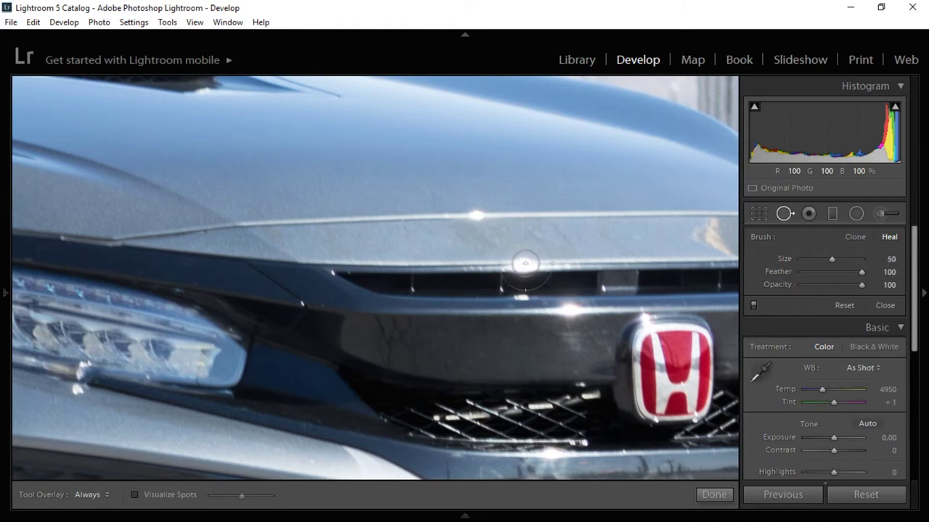
pyautogui.scroll(4, 522, 261)
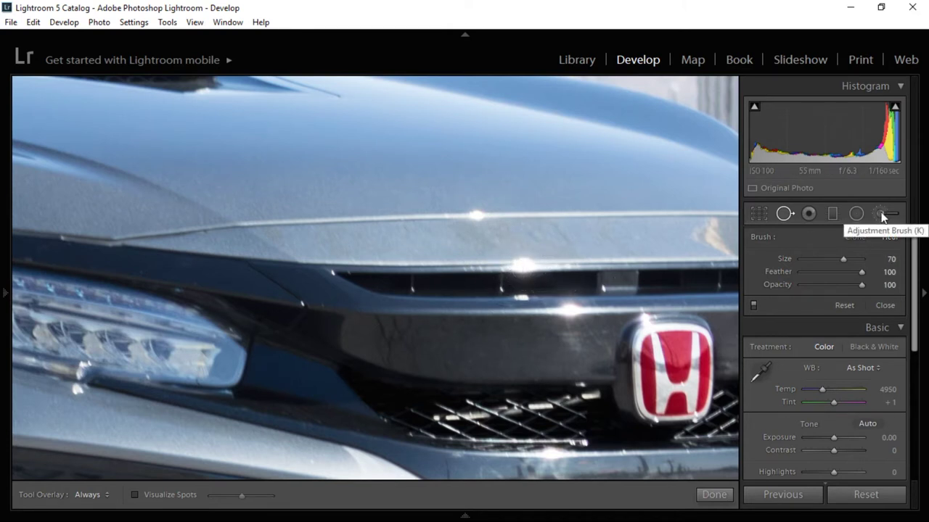
pyautogui.scroll(-7, 519, 260)
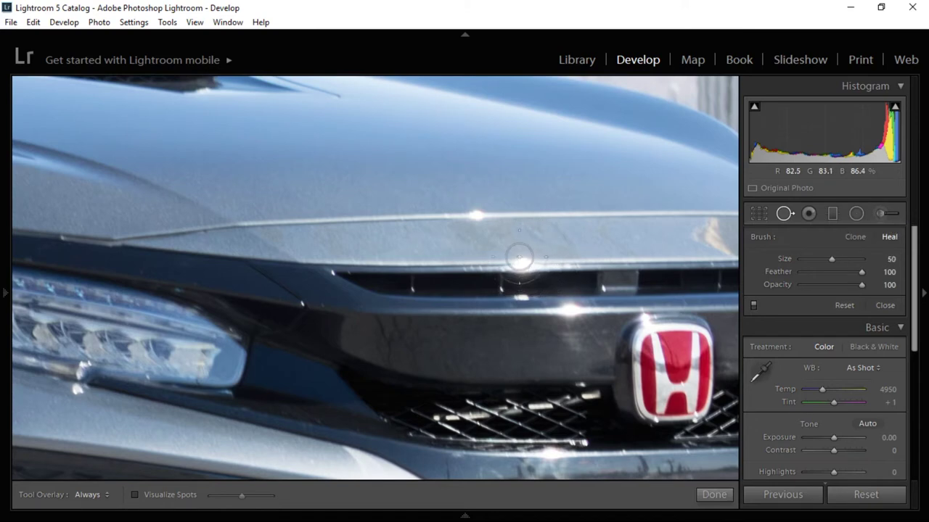
pyautogui.click(521, 257)
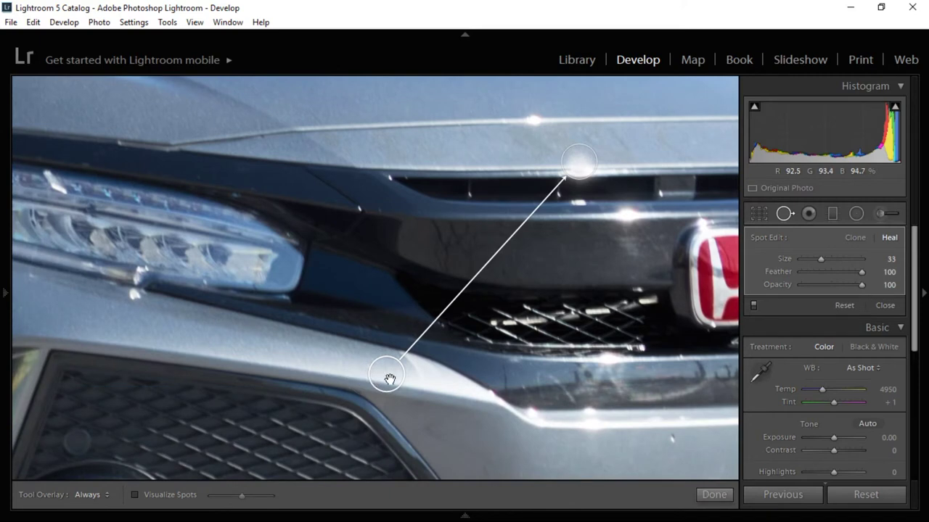
pyautogui.moveTo(392, 380)
pyautogui.mouseDown()
pyautogui.moveTo(402, 282)
pyautogui.moveTo(541, 169)
pyautogui.mouseUp()
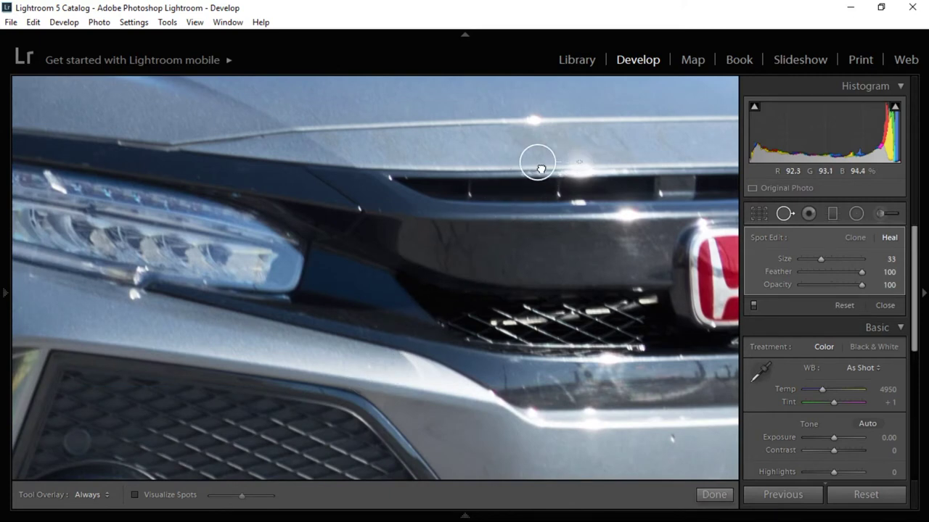
pyautogui.click(658, 161)
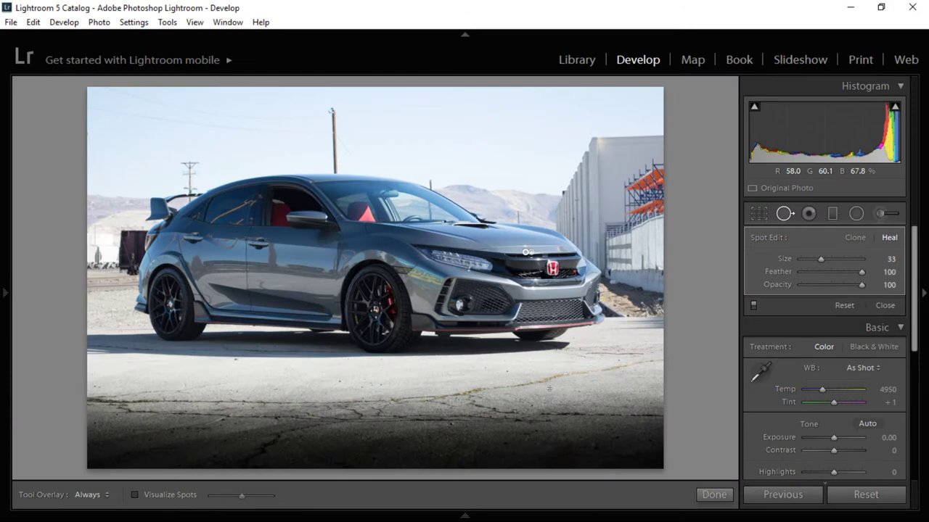
# Step: Finish the spot healing and compare the photo before and after the edits
pyautogui.click(713, 495)
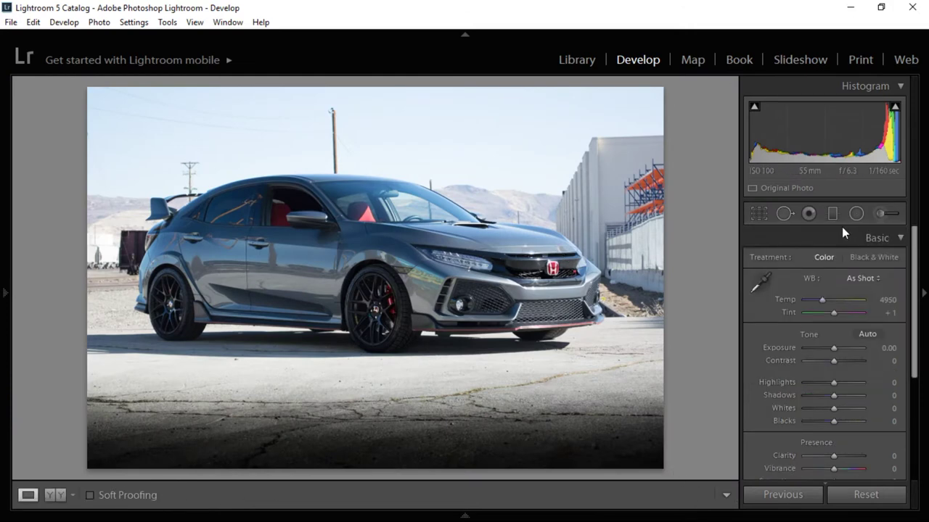
pyautogui.press('\\')
pyautogui.press('\\')
pyautogui.click(785, 213)
pyautogui.press('\\')
pyautogui.press('\\')
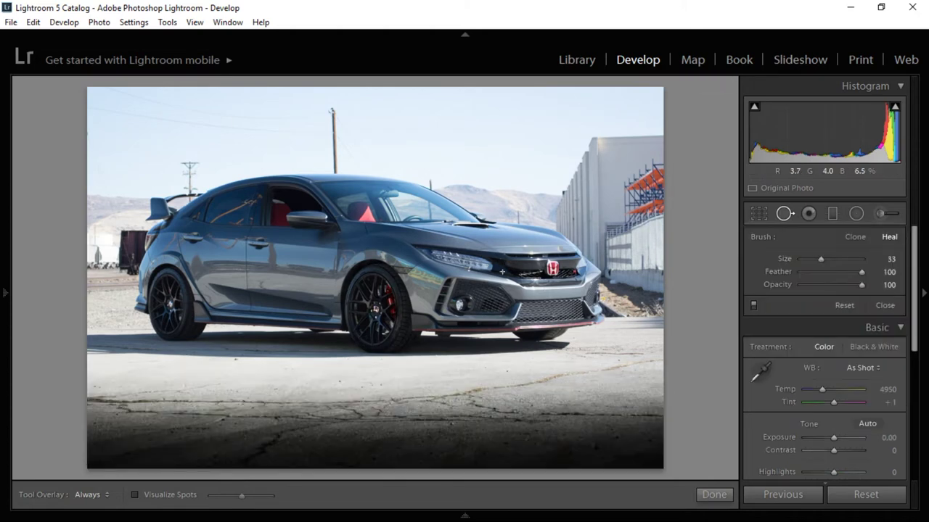
# Step: Delete the existing heal above the grille and heal that glare again at size 50, sampling from the hood lip nearer the emblem side
pyautogui.click(530, 259)
pyautogui.scroll(1, 537, 205)
pyautogui.rightClick(541, 206)
pyautogui.click(585, 269)
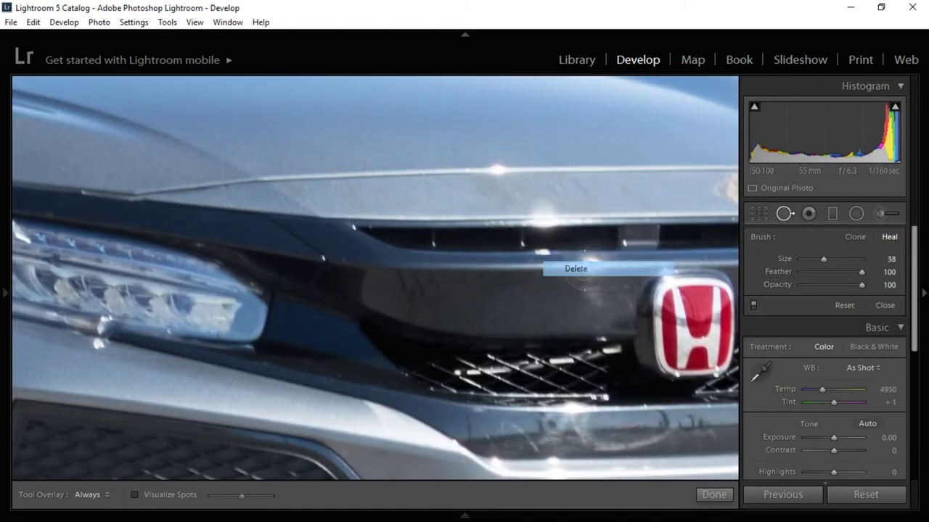
pyautogui.click(544, 205)
pyautogui.moveTo(643, 206); pyautogui.dragTo(651, 206)
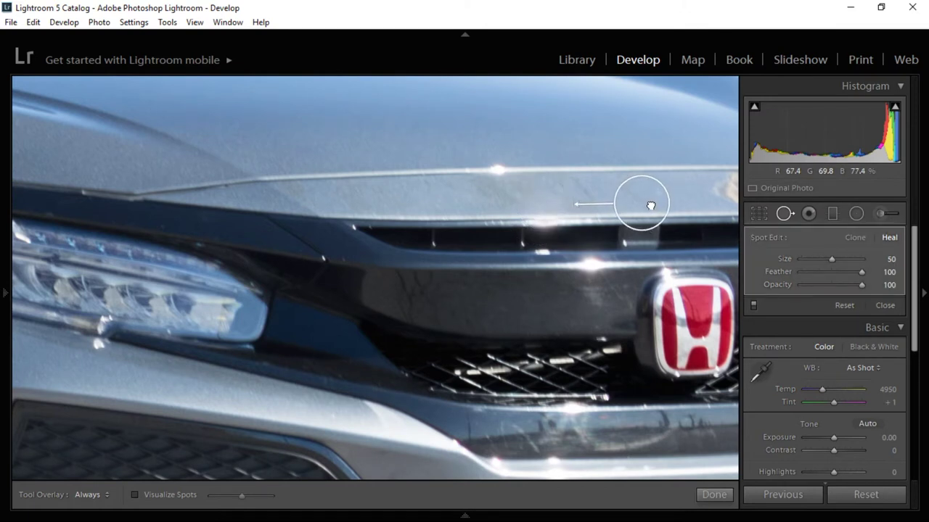
# Step: Heal the glare on the hood seam at size 30 and the one atop the Honda emblem at size 23, sampling the emblem's upper edge
pyautogui.click(499, 169)
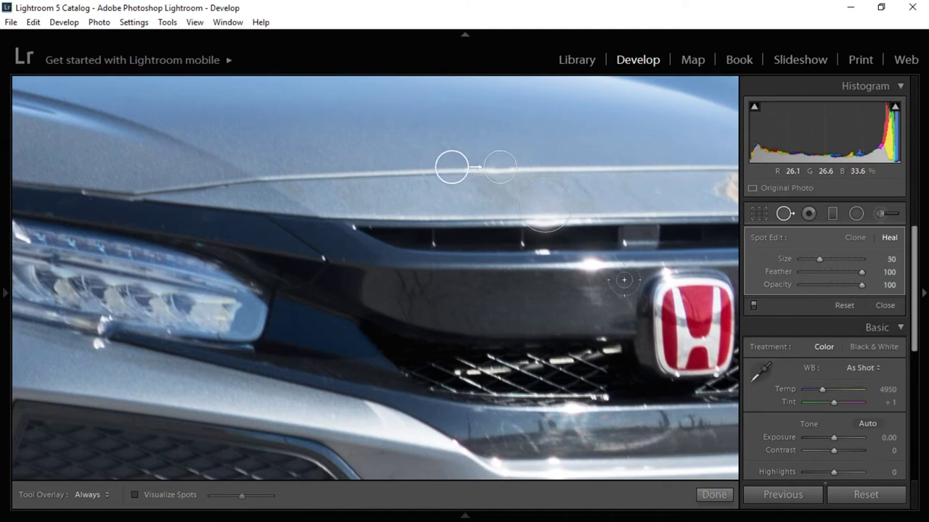
pyautogui.moveTo(624, 280); pyautogui.dragTo(484, 280)
pyautogui.click(512, 296)
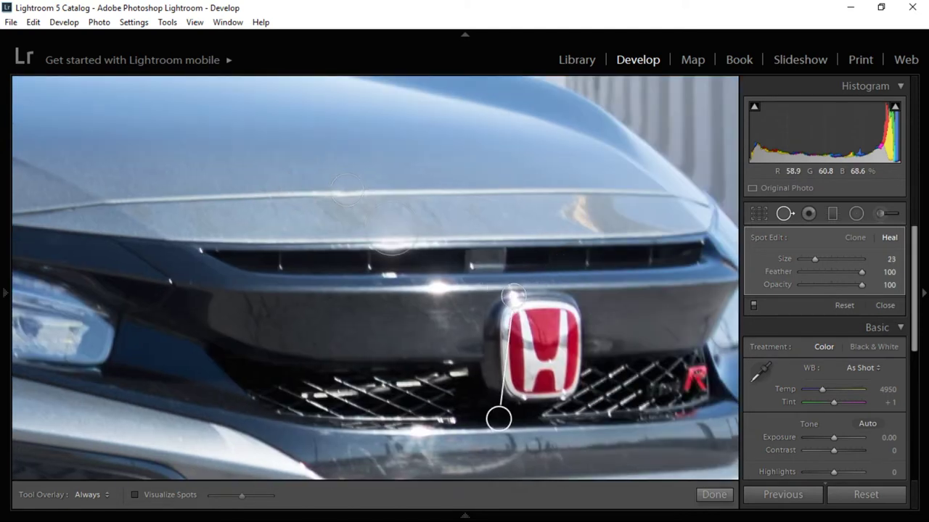
pyautogui.moveTo(499, 419)
pyautogui.mouseDown()
pyautogui.moveTo(498, 321)
pyautogui.moveTo(549, 300)
pyautogui.mouseUp()
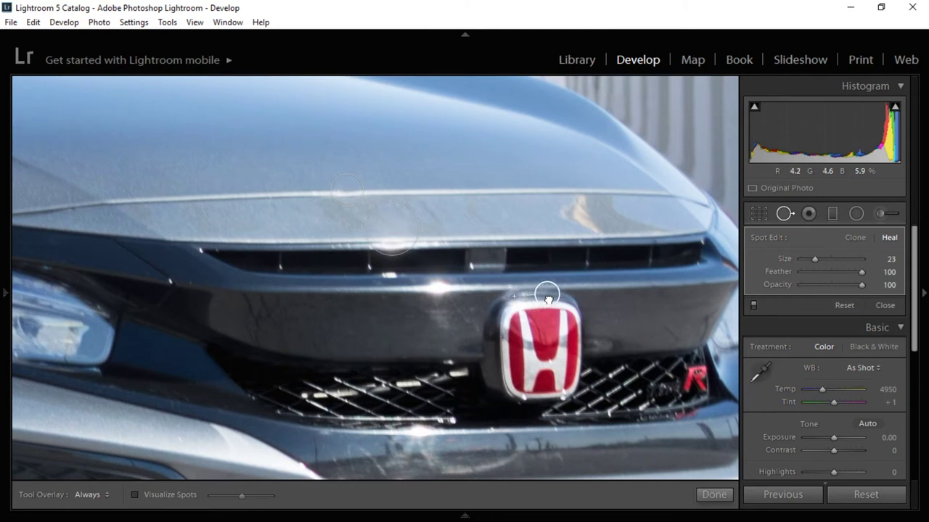
# Step: Heal the two glare spots on the grille trim beside the emblem at sizes 38 and 25, then finish the spot healing
pyautogui.click(440, 288)
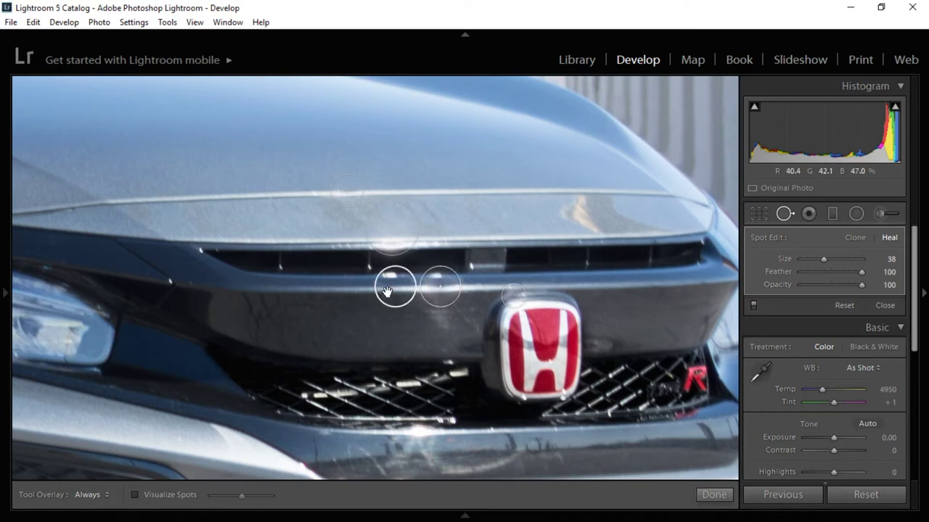
pyautogui.moveTo(387, 290); pyautogui.dragTo(348, 294)
pyautogui.click(390, 276)
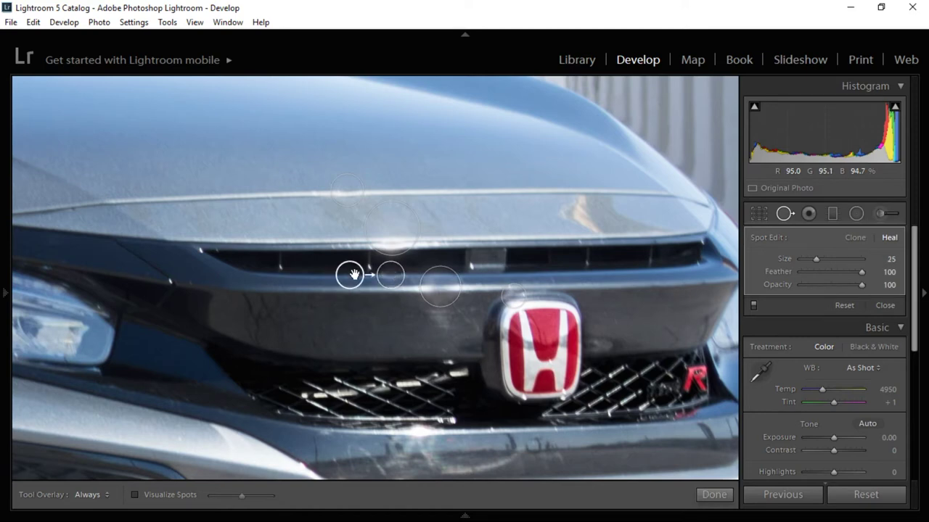
pyautogui.press('z')
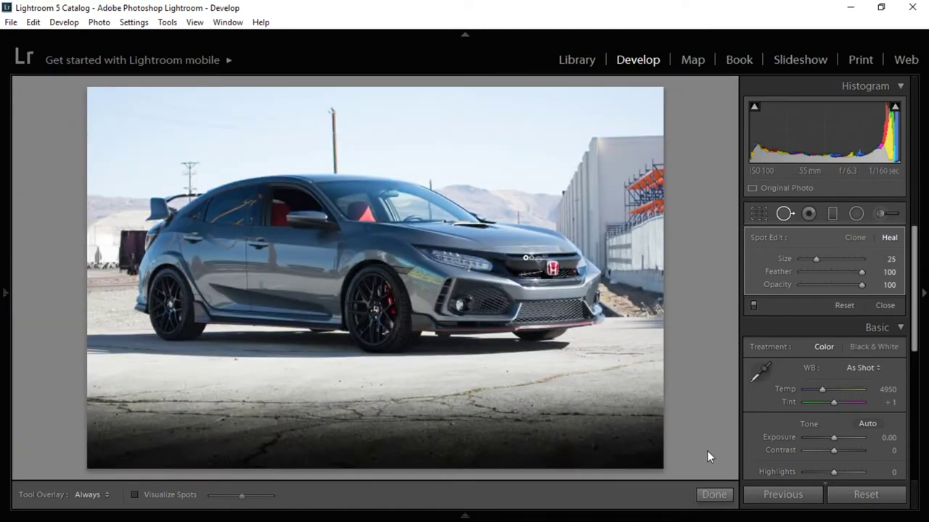
pyautogui.click(713, 495)
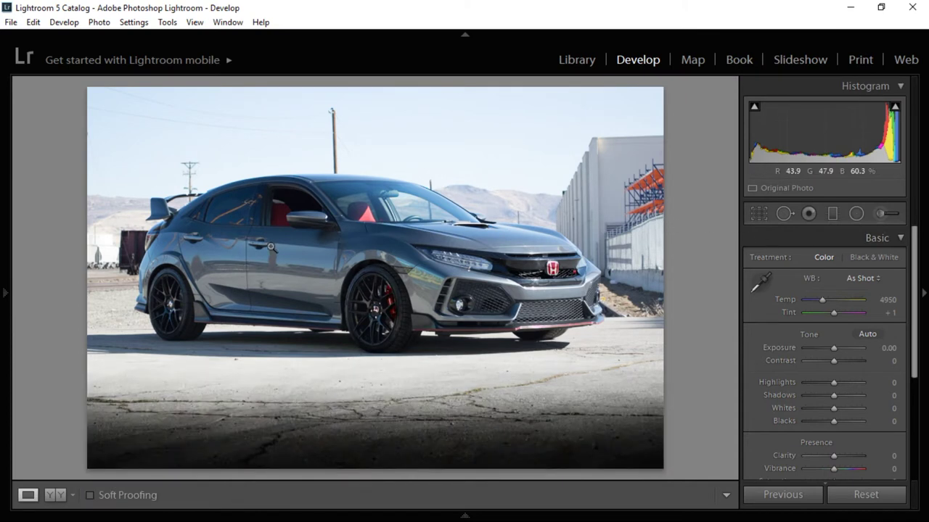
# Step: Heal the glare at the windshield's upper corner at size 20, sampling from the nearby roof rail, and lower the spot's feather
pyautogui.click(783, 213)
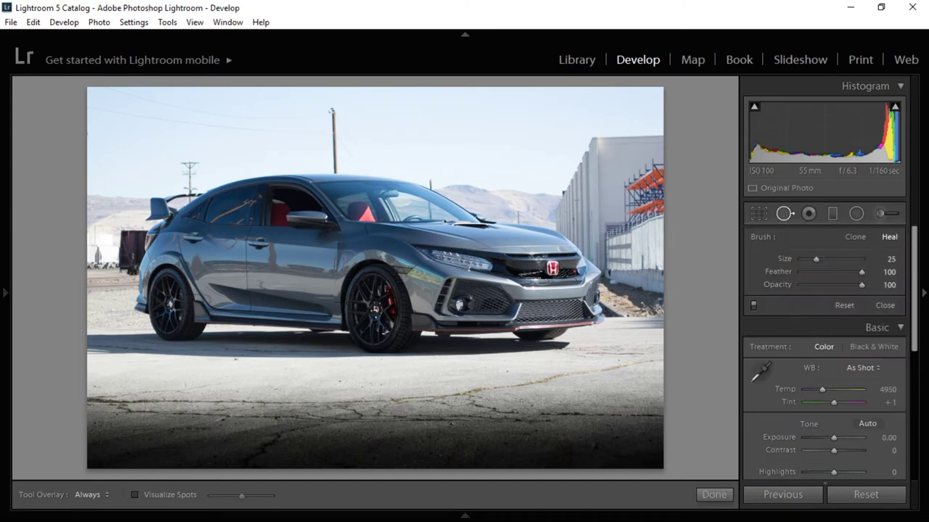
pyautogui.click(311, 182)
pyautogui.scroll(-2, 311, 249)
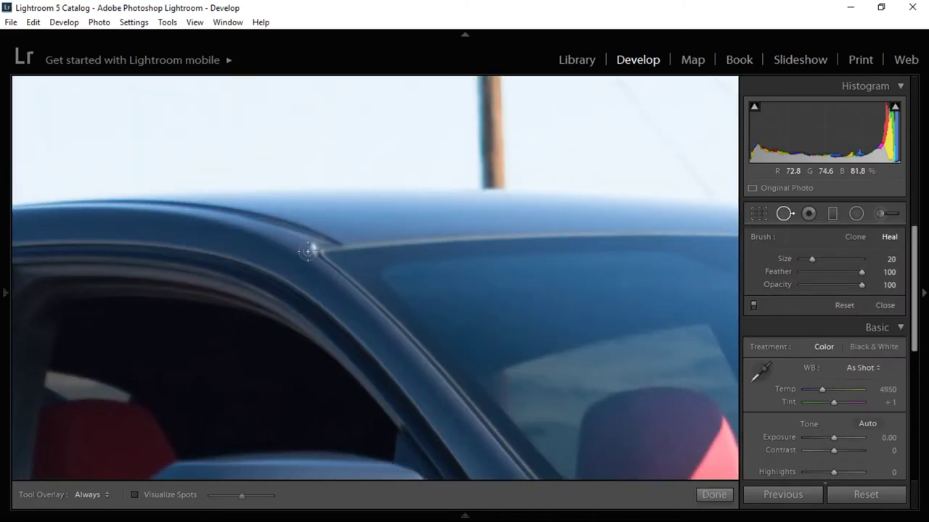
pyautogui.click(312, 246)
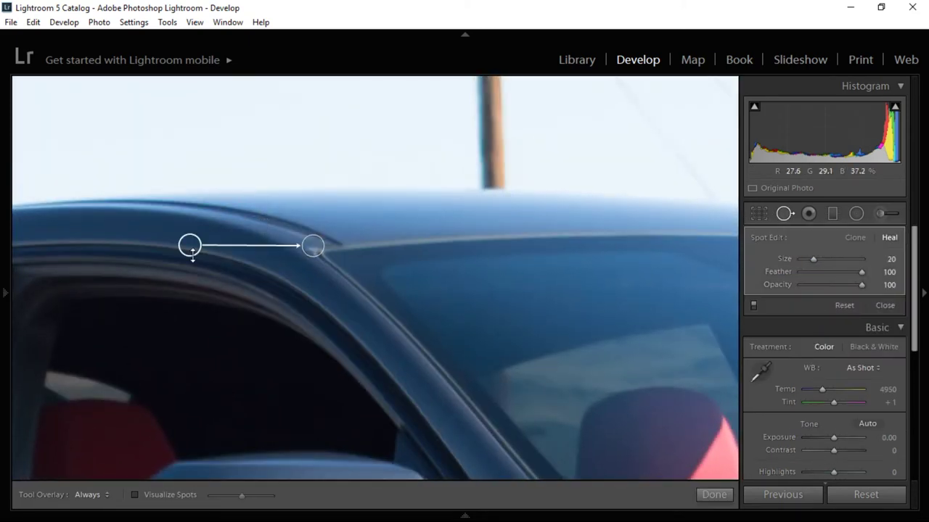
pyautogui.moveTo(191, 248)
pyautogui.mouseDown()
pyautogui.moveTo(248, 228)
pyautogui.moveTo(285, 237)
pyautogui.mouseUp()
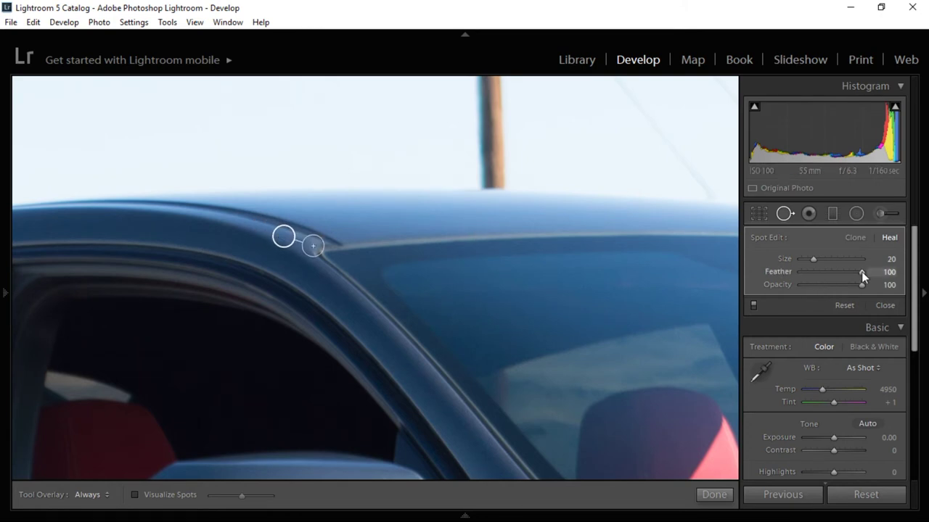
pyautogui.moveTo(863, 273); pyautogui.dragTo(742, 273)
pyautogui.click(880, 213)
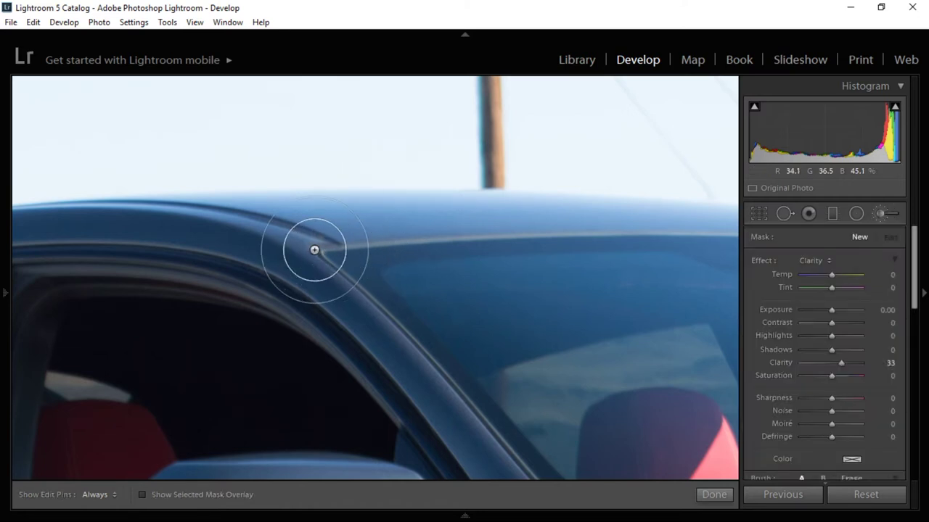
pyautogui.click(407, 249)
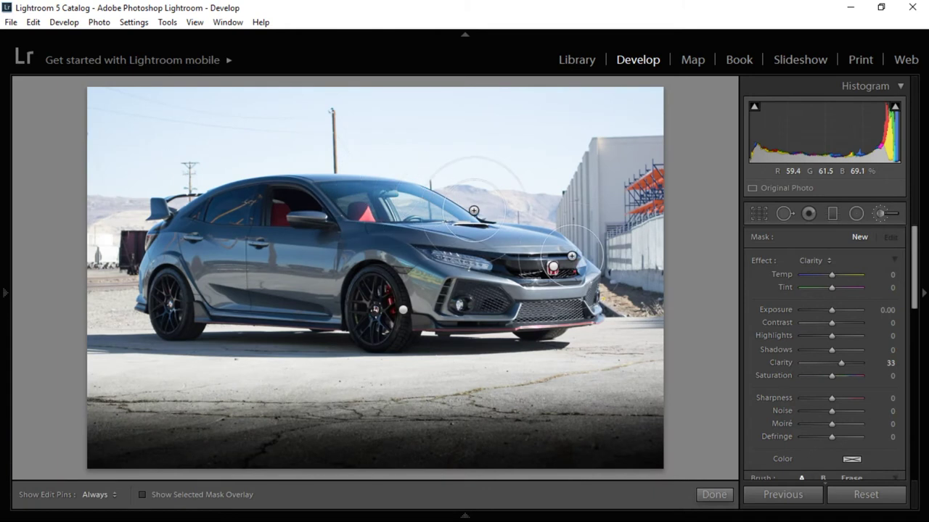
pyautogui.click(881, 213)
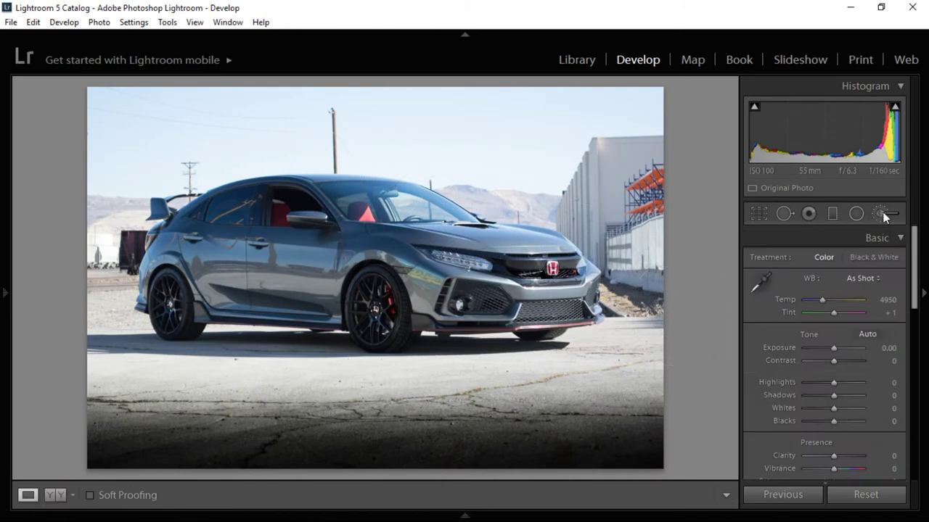
# Step: Add a graduated filter from the photo's upper edge down to the car's windows and set its exposure to 4.00
pyautogui.click(832, 213)
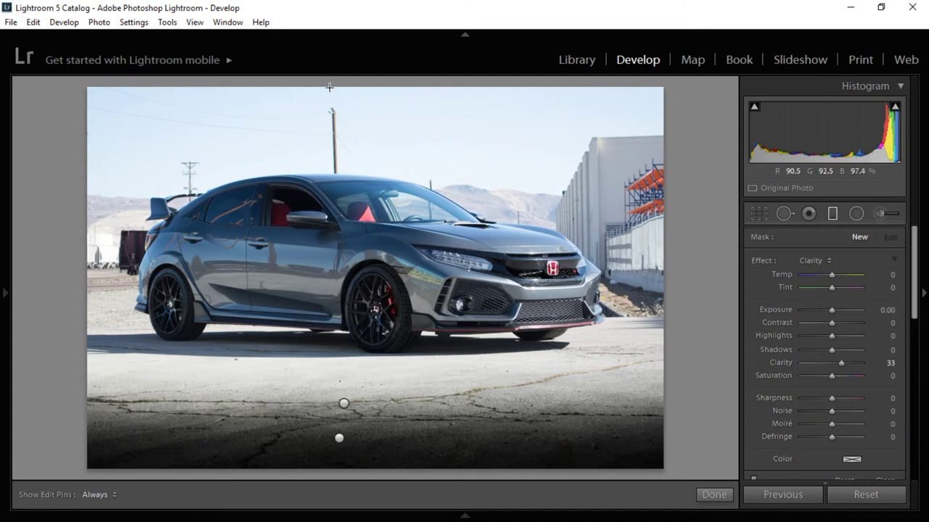
pyautogui.moveTo(330, 87); pyautogui.dragTo(330, 216)
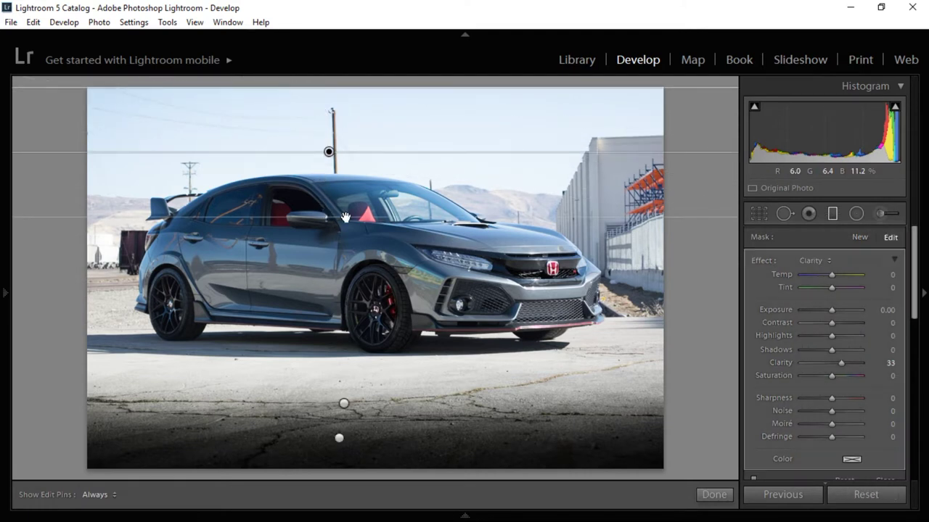
pyautogui.moveTo(832, 309); pyautogui.dragTo(861, 309)
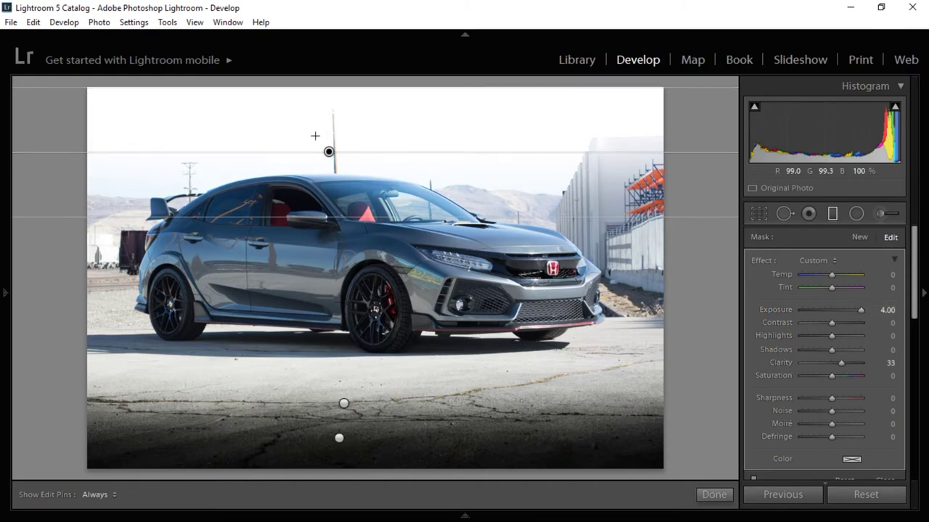
# Step: Move the sky's graduated filter toward the car's front, tilt it to brighten the upper-right area, and widen its gradient
pyautogui.moveTo(348, 165); pyautogui.dragTo(572, 187)
pyautogui.moveTo(372, 185); pyautogui.dragTo(401, 169)
pyautogui.moveTo(472, 237); pyautogui.dragTo(388, 320)
pyautogui.moveTo(550, 240); pyautogui.dragTo(564, 251)
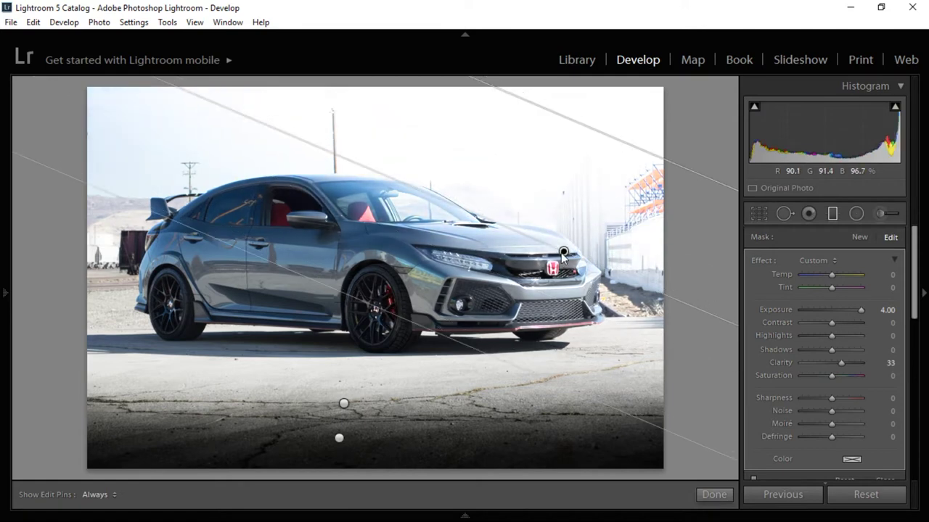
pyautogui.moveTo(477, 214); pyautogui.dragTo(494, 197)
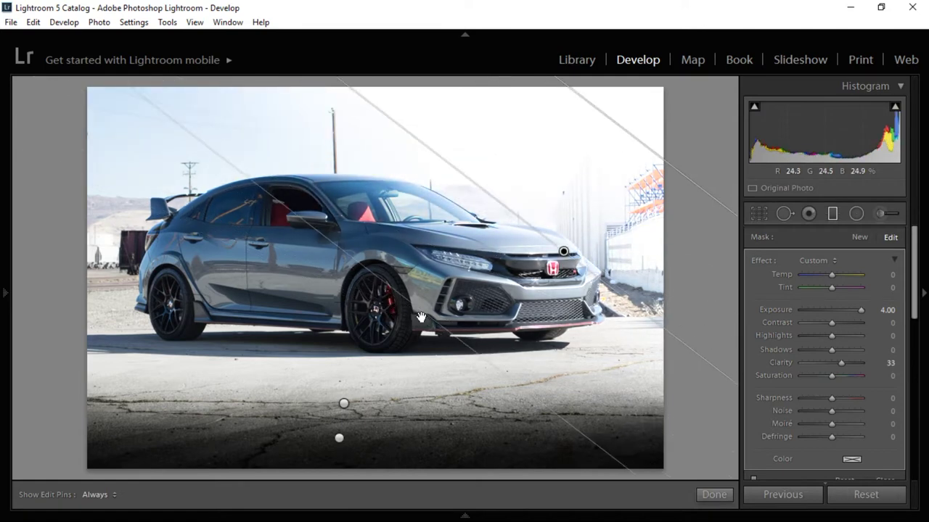
pyautogui.moveTo(421, 316); pyautogui.dragTo(291, 363)
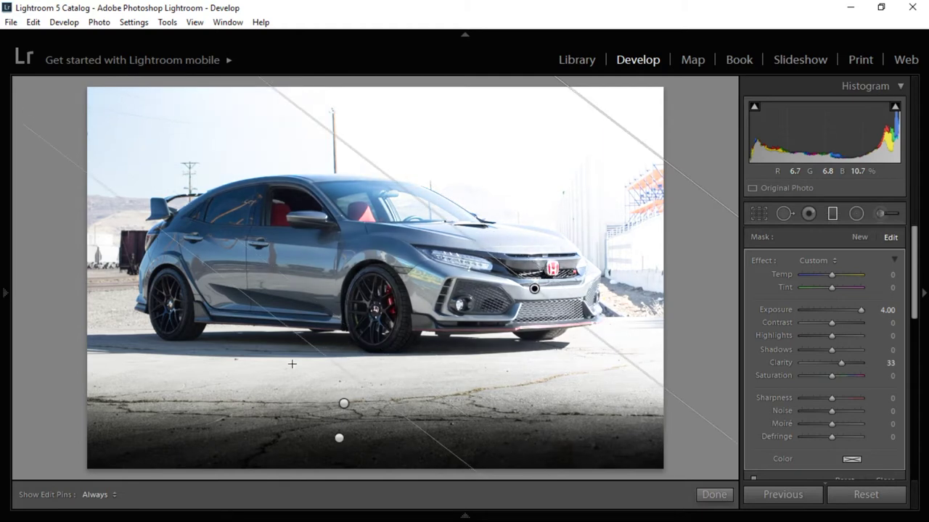
# Step: Move the graduated filter up into the sky, rotate it to slope the opposite way, and shift it over the upper-left corner
pyautogui.moveTo(496, 207); pyautogui.dragTo(472, 149)
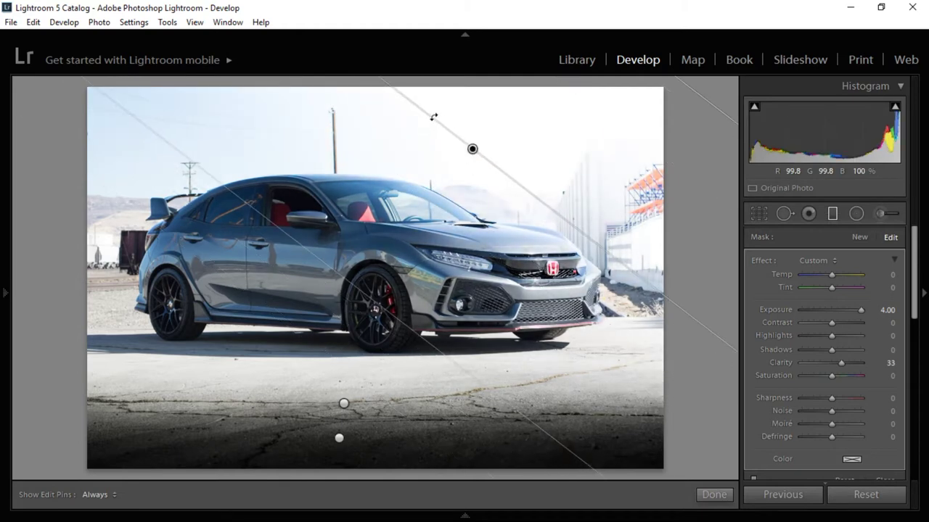
pyautogui.moveTo(433, 118); pyautogui.dragTo(414, 148)
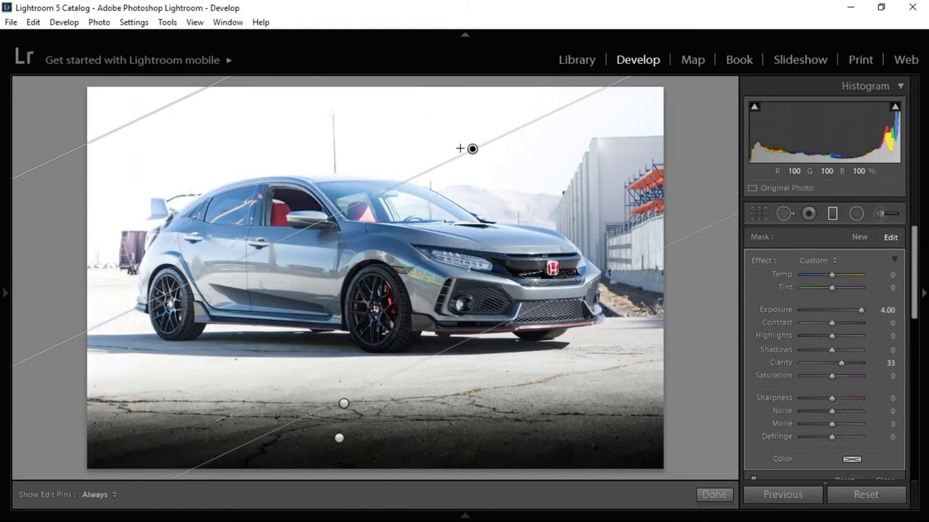
pyautogui.moveTo(472, 149); pyautogui.dragTo(256, 128)
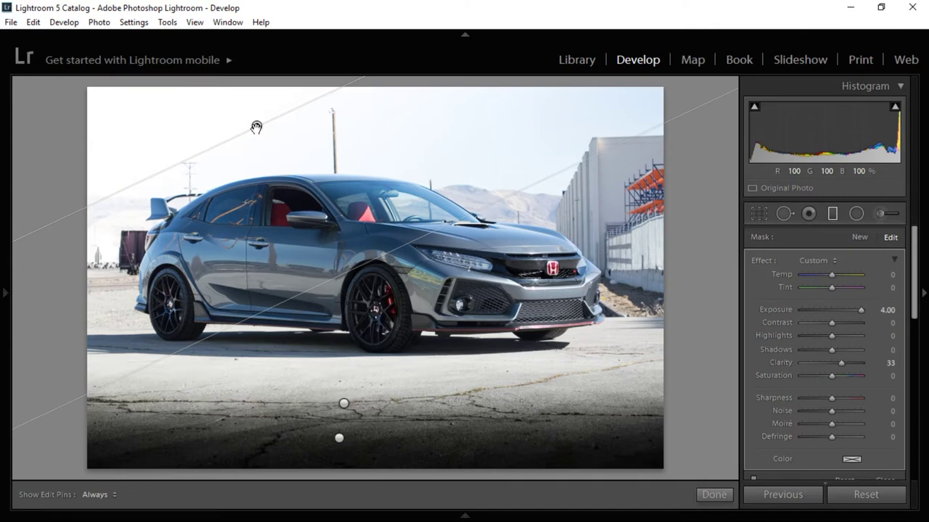
# Step: Set up a new Adjustment Brush from the Exposure preset with exposure 2.35 and clarity 17
pyautogui.press('k')
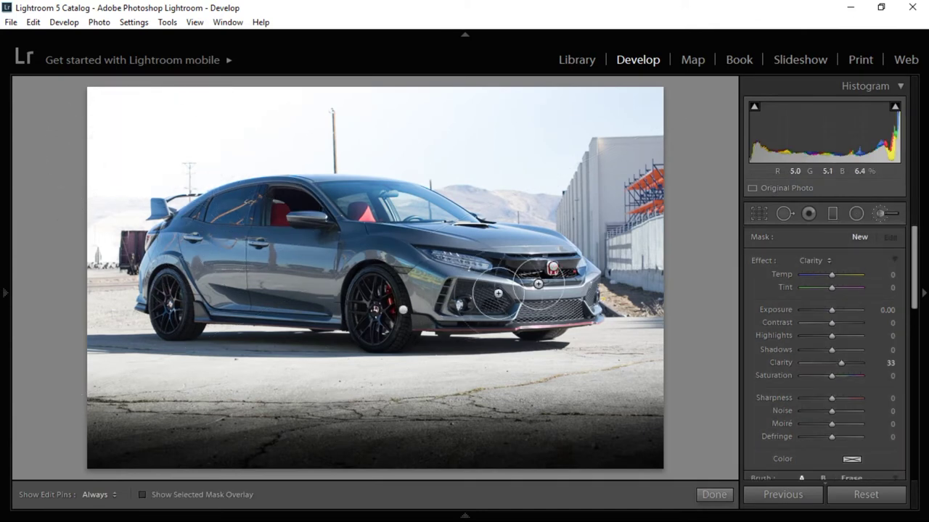
pyautogui.click(815, 260)
pyautogui.click(729, 248)
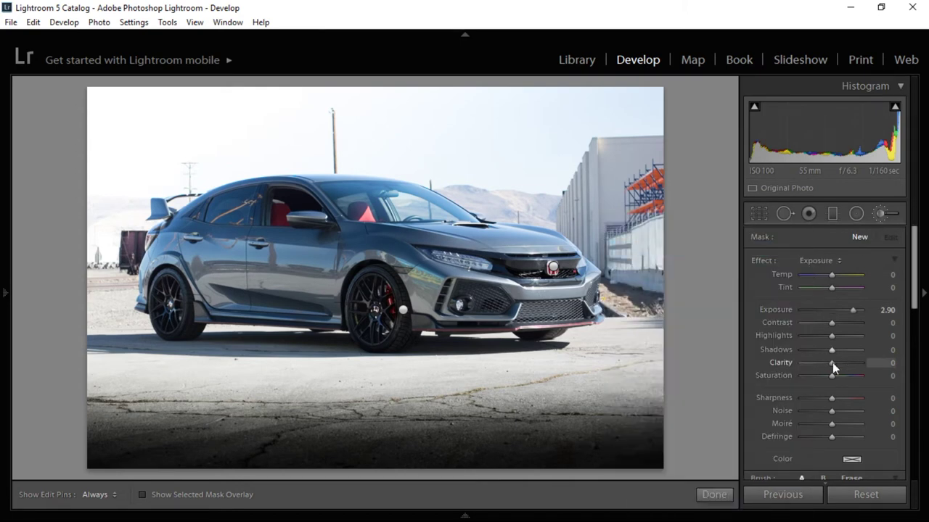
pyautogui.moveTo(832, 362); pyautogui.dragTo(838, 364)
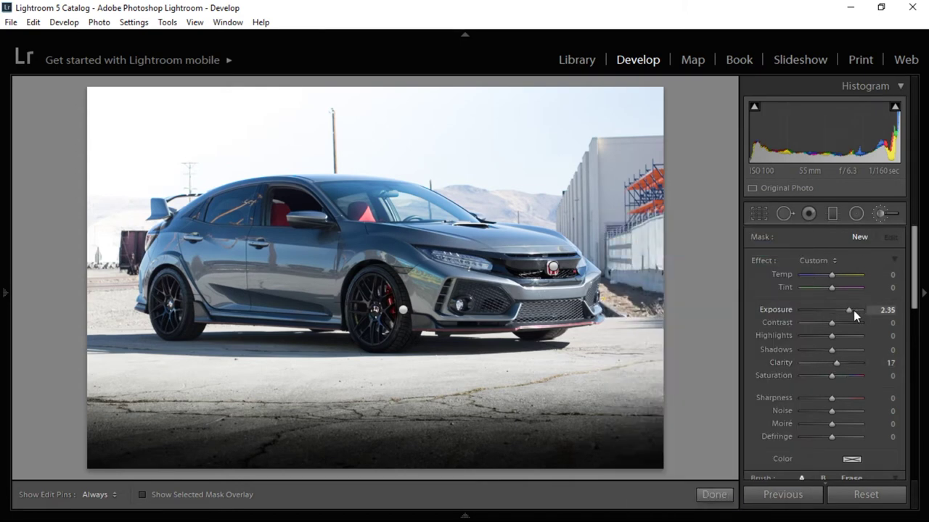
# Step: Start a brush adjustment at the middle of the lower front grille and set its exposure to −1.33
pyautogui.click(545, 311)
pyautogui.scroll(3, 435, 293)
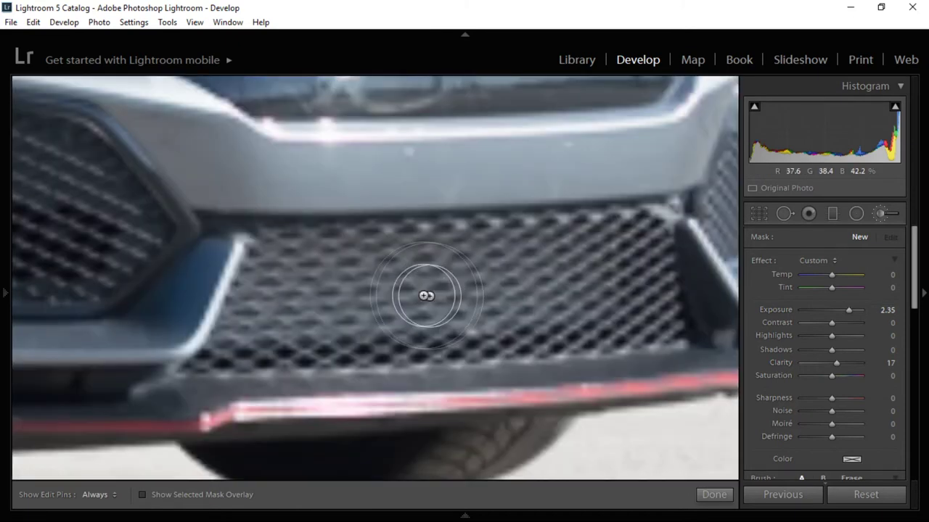
pyautogui.click(439, 292)
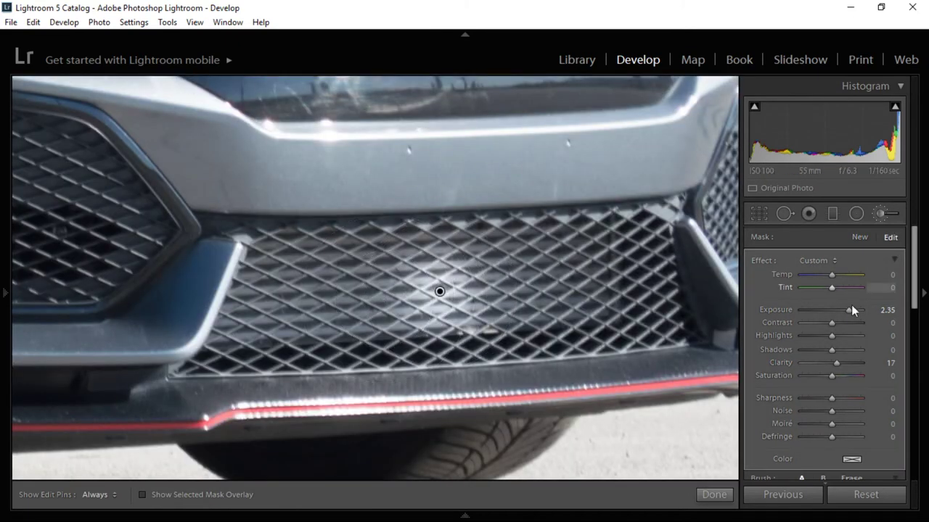
pyautogui.moveTo(854, 311); pyautogui.dragTo(820, 310)
# Step: Paint the darkening over the lower grille mesh, using a smaller brush near its edges and corners, and compare the photo before and after
pyautogui.moveTo(302, 300)
pyautogui.mouseDown()
pyautogui.moveTo(373, 302)
pyautogui.moveTo(292, 314)
pyautogui.moveTo(247, 339)
pyautogui.mouseUp()
pyautogui.scroll(-4, 239, 342)
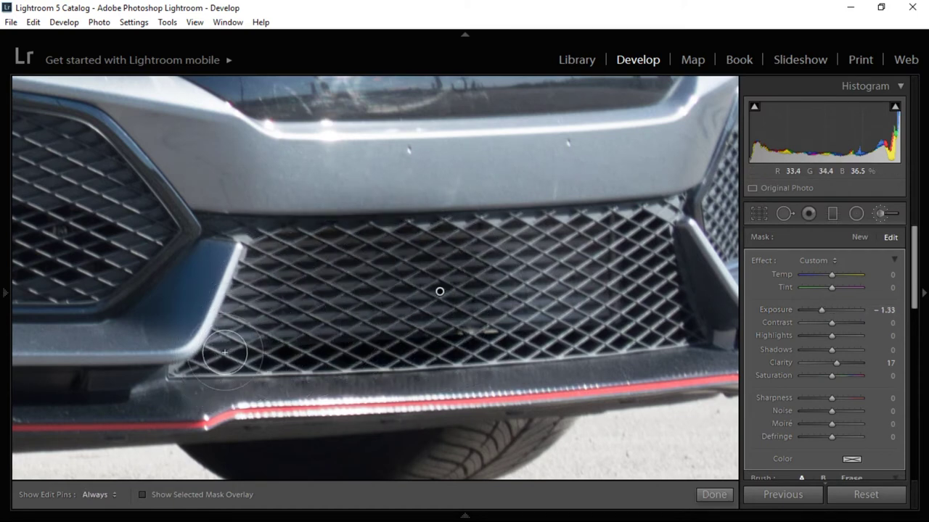
pyautogui.moveTo(249, 298)
pyautogui.mouseDown()
pyautogui.moveTo(214, 341)
pyautogui.moveTo(225, 306)
pyautogui.mouseUp()
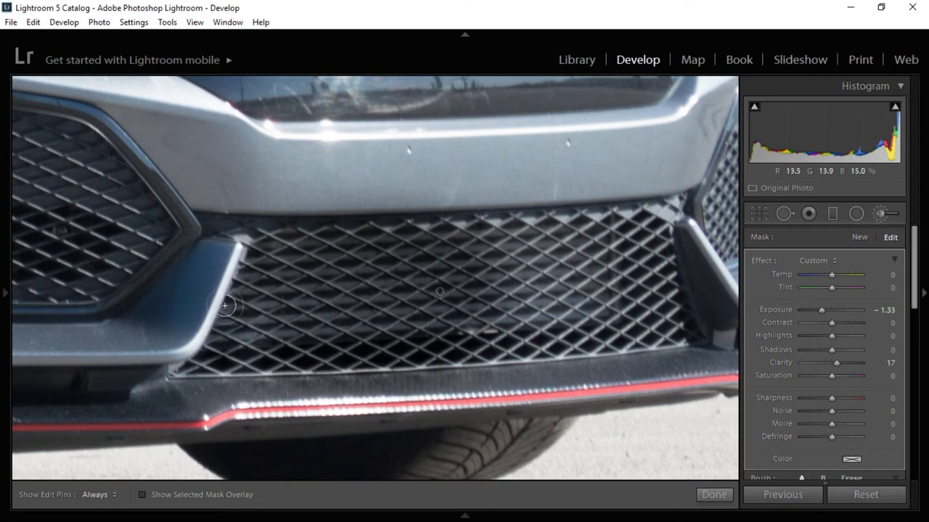
pyautogui.moveTo(300, 326); pyautogui.dragTo(192, 366)
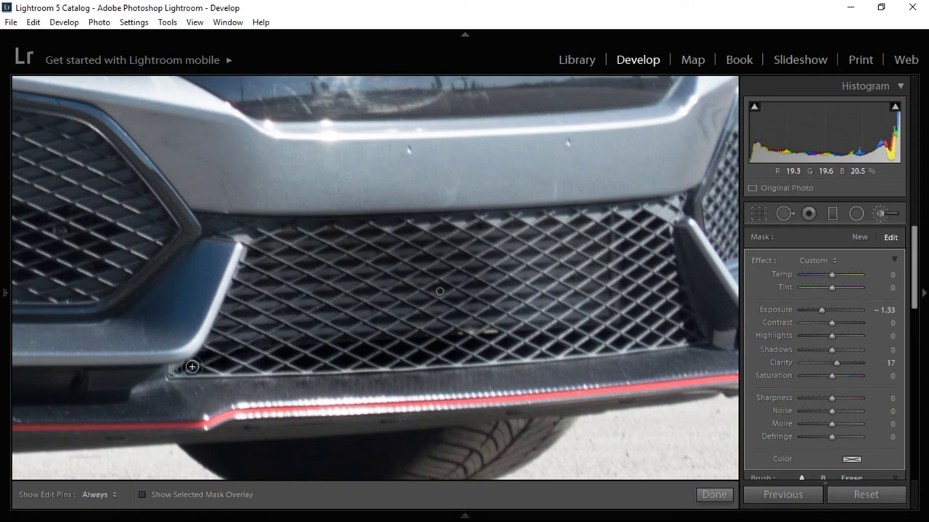
pyautogui.moveTo(384, 340); pyautogui.dragTo(195, 360)
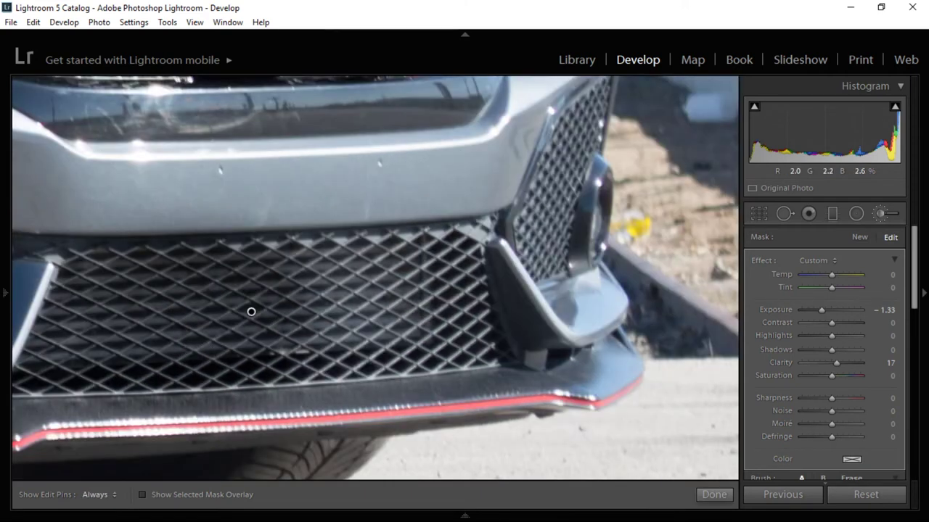
pyautogui.press('h')
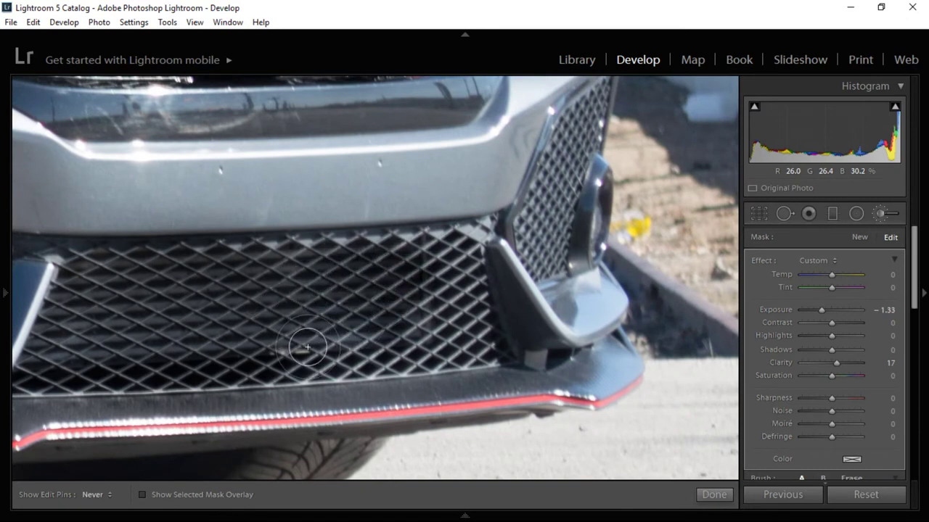
pyautogui.press('h')
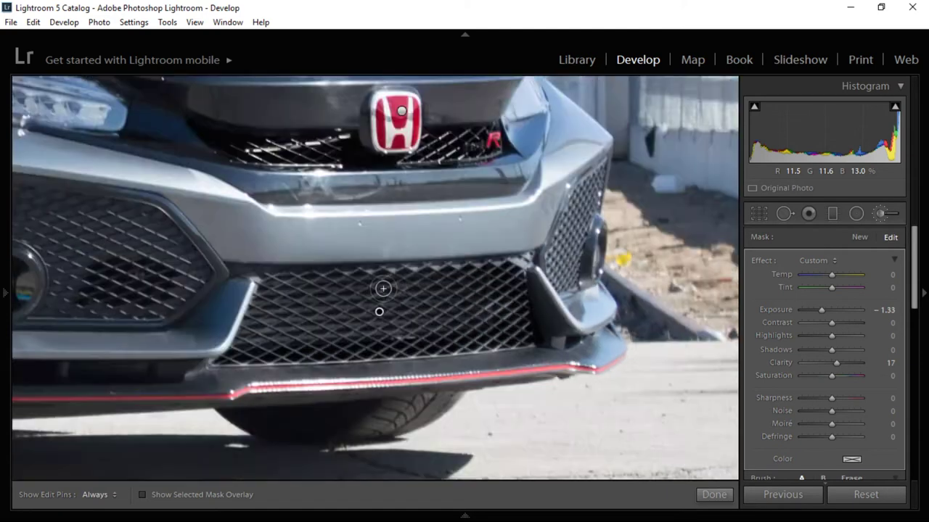
pyautogui.press('z')
pyautogui.press('\\')
pyautogui.press('\\')
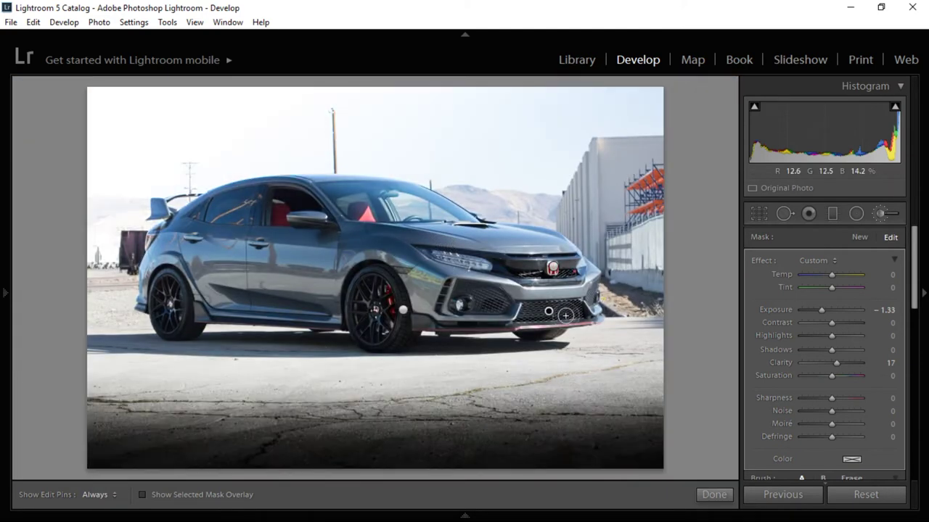
# Step: Extend the darkening brush over the mesh around the near-side fog light, including the area above the lamp
pyautogui.press('z')
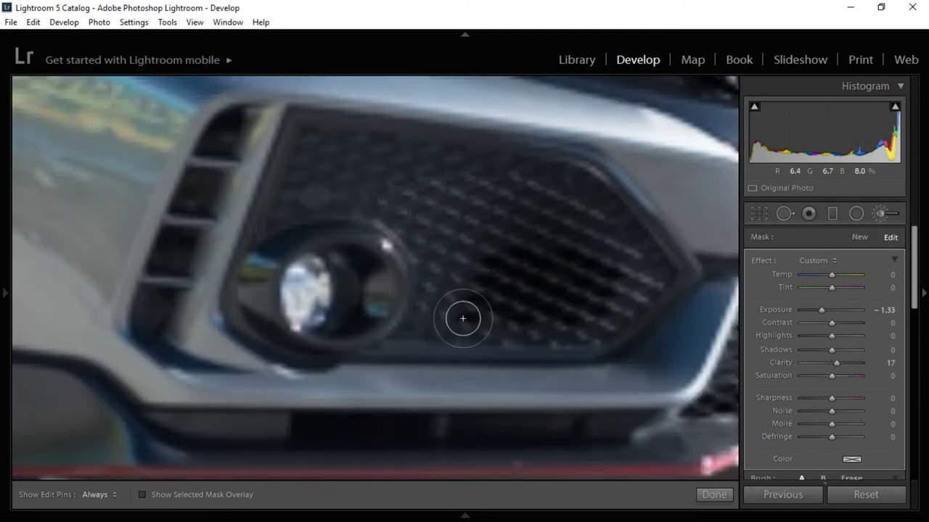
pyautogui.moveTo(570, 300)
pyautogui.mouseDown()
pyautogui.moveTo(614, 279)
pyautogui.moveTo(619, 299)
pyautogui.moveTo(653, 257)
pyautogui.moveTo(611, 251)
pyautogui.moveTo(478, 183)
pyautogui.moveTo(434, 219)
pyautogui.mouseUp()
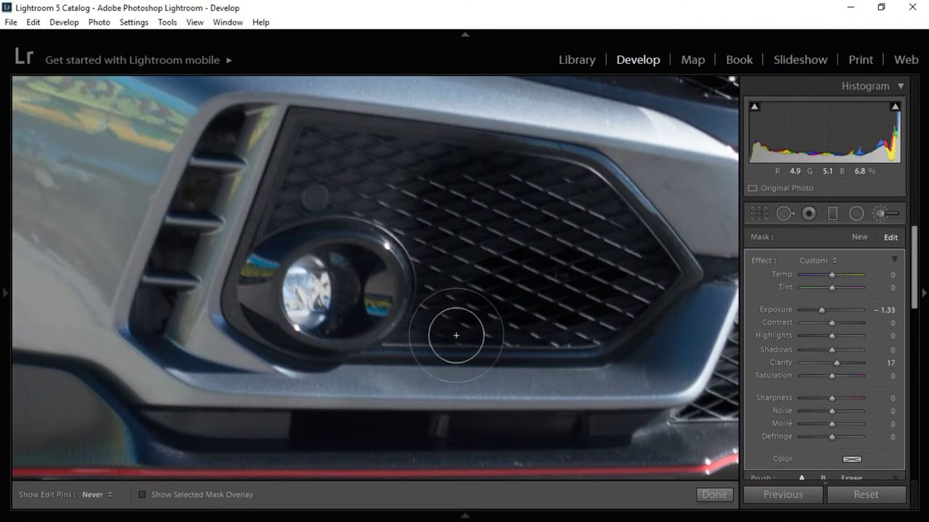
pyautogui.moveTo(388, 190)
pyautogui.mouseDown()
pyautogui.moveTo(430, 193)
pyautogui.moveTo(312, 182)
pyautogui.mouseUp()
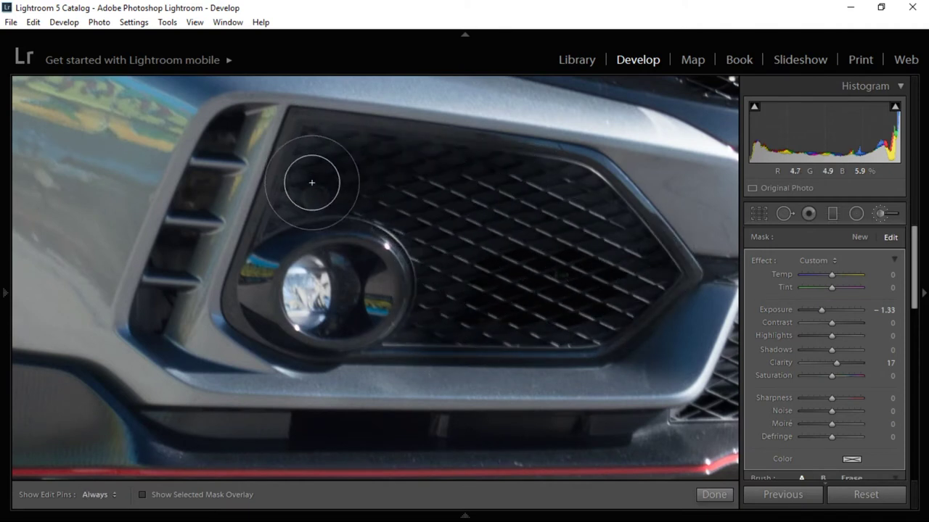
pyautogui.scroll(-3, 260, 236)
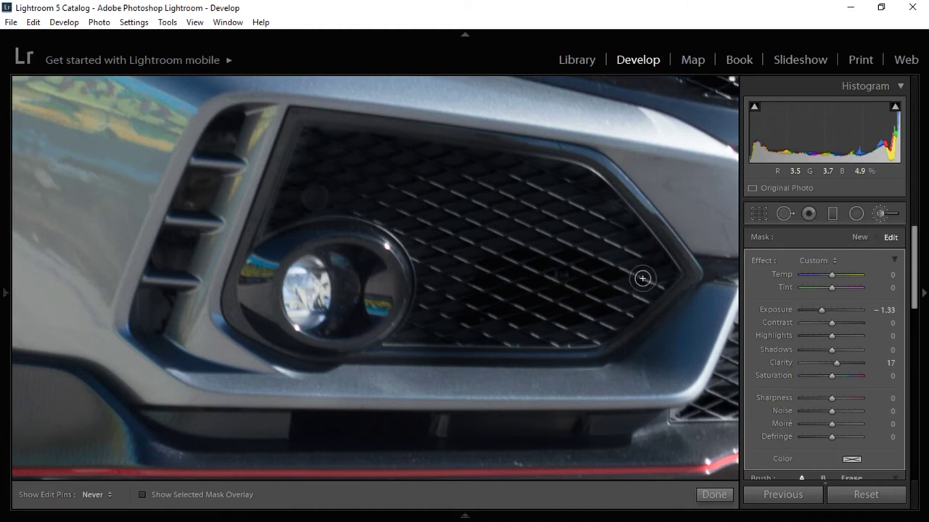
pyautogui.press('h')
pyautogui.press('z')
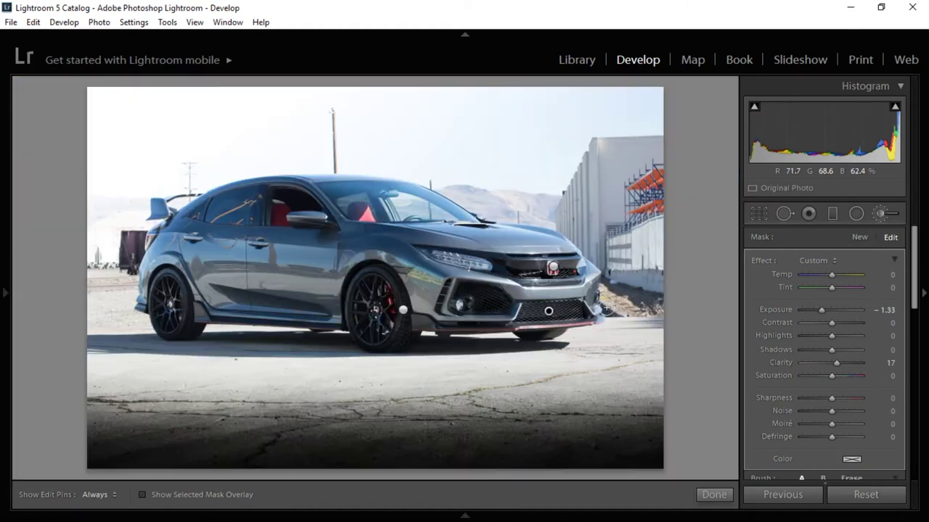
# Step: Darken the narrow mesh on the far side of the front bumper with the same brush adjustment
pyautogui.press('z')
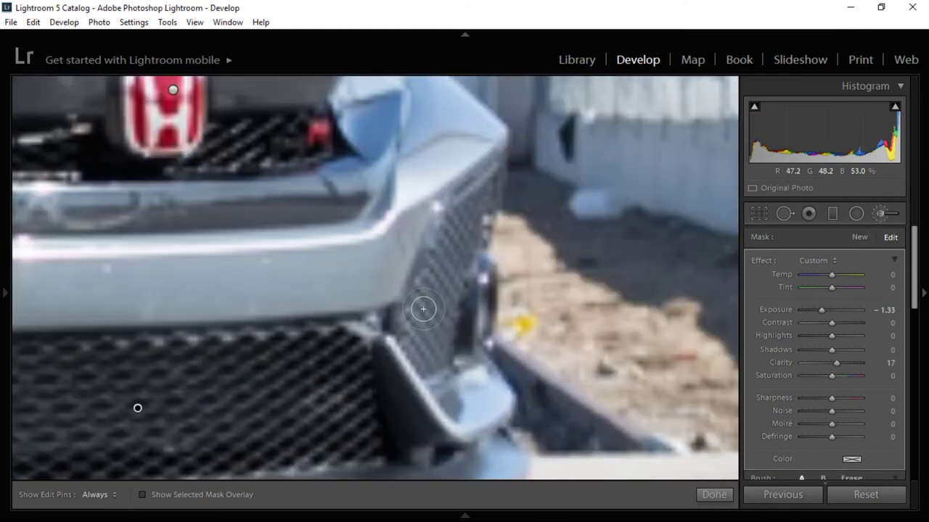
pyautogui.press('h')
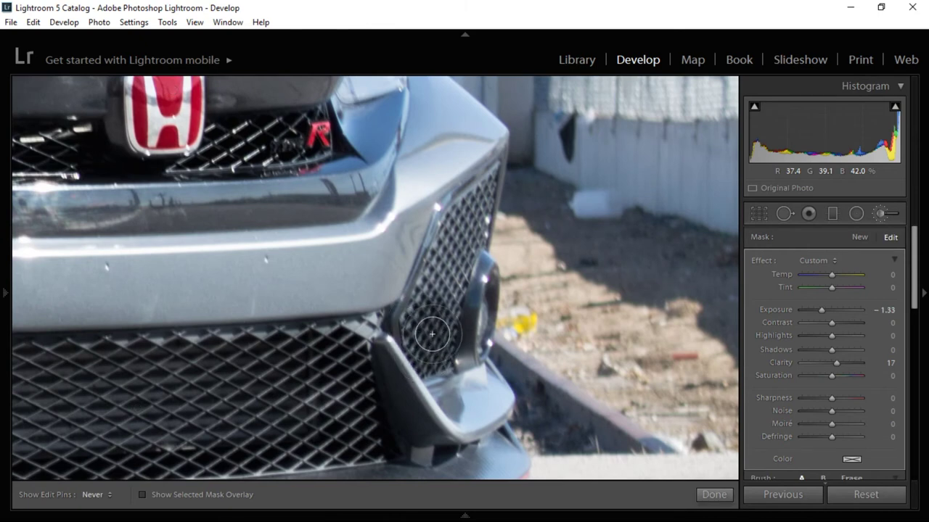
pyautogui.moveTo(432, 334)
pyautogui.mouseDown()
pyautogui.moveTo(454, 236)
pyautogui.moveTo(485, 216)
pyautogui.mouseUp()
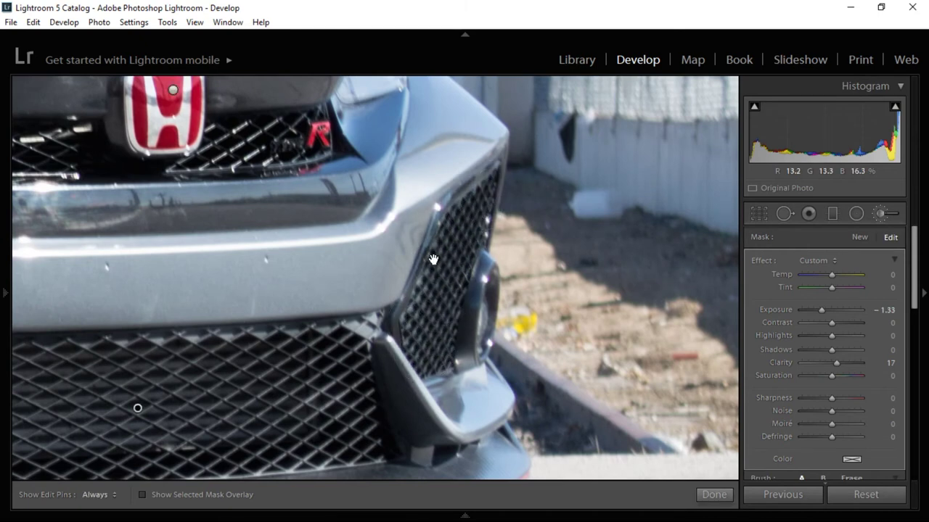
pyautogui.press('z')
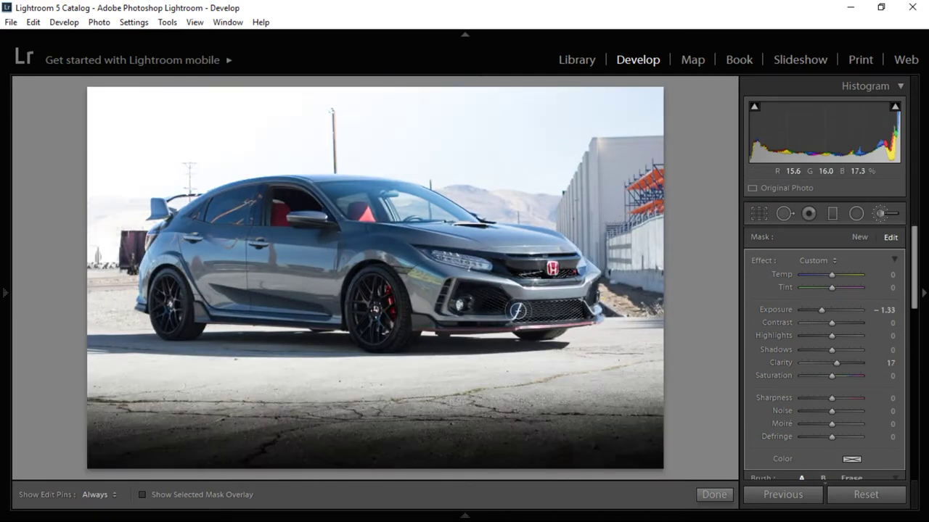
# Step: Touch up the darkening along the lower edge of the near-side fog light mesh and check it against the whole photo
pyautogui.click(470, 313)
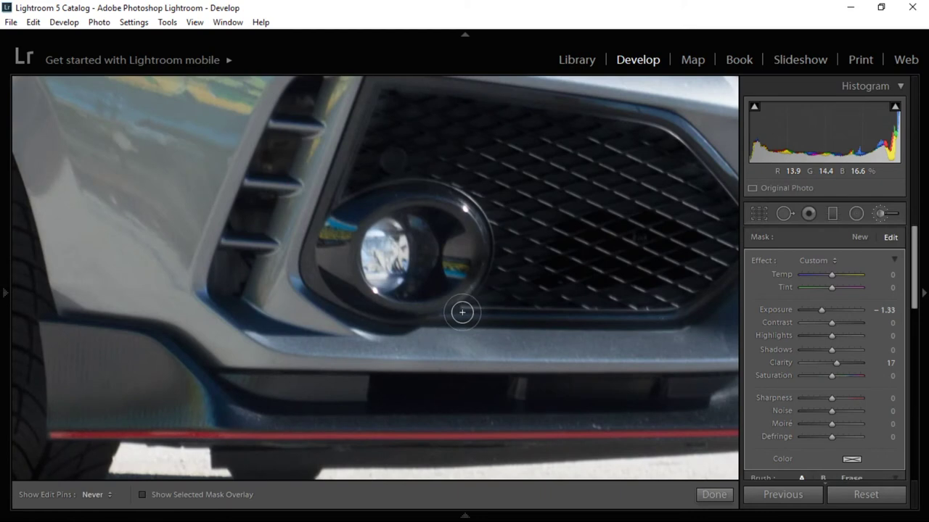
pyautogui.press('h')
pyautogui.click(551, 281)
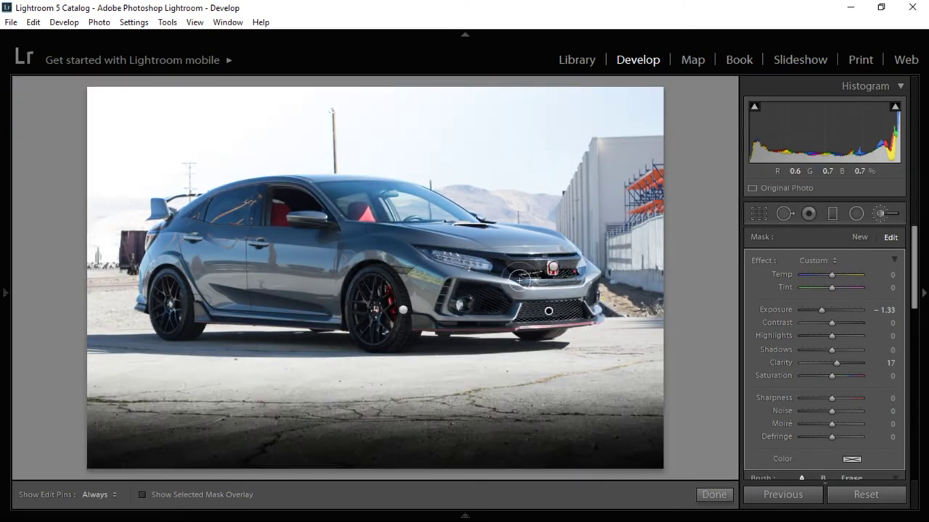
pyautogui.moveTo(519, 280); pyautogui.dragTo(519, 308)
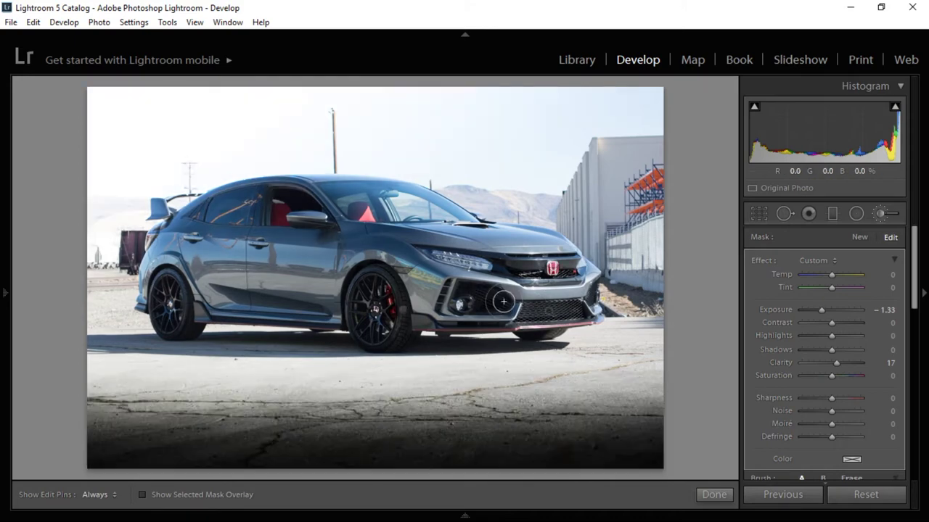
pyautogui.click(500, 303)
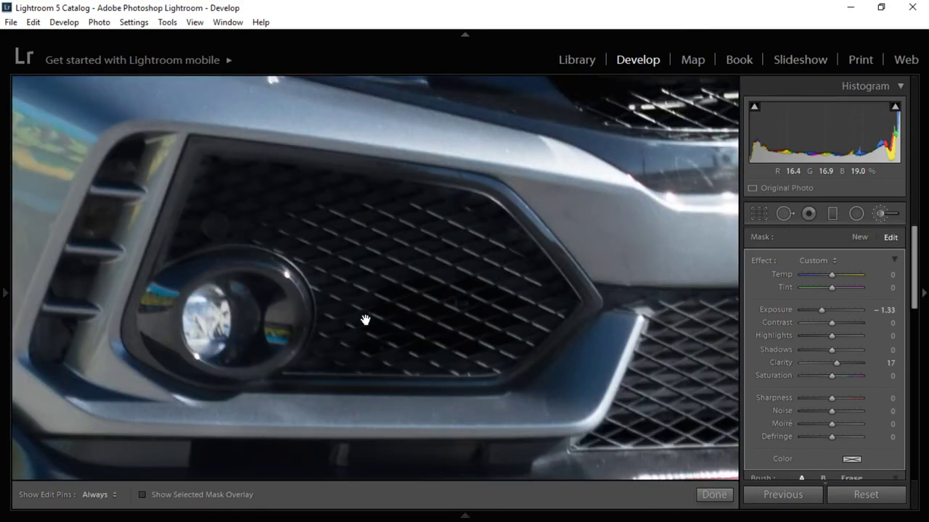
pyautogui.click(392, 297)
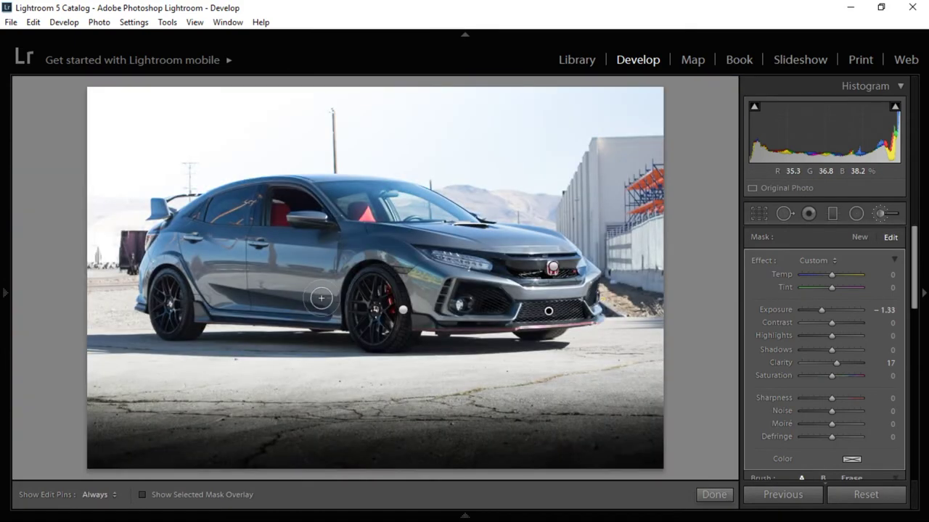
# Step: Start a new brush adjustment in the shadow beneath the car's side skirt and set its exposure to −1.15
pyautogui.click(859, 236)
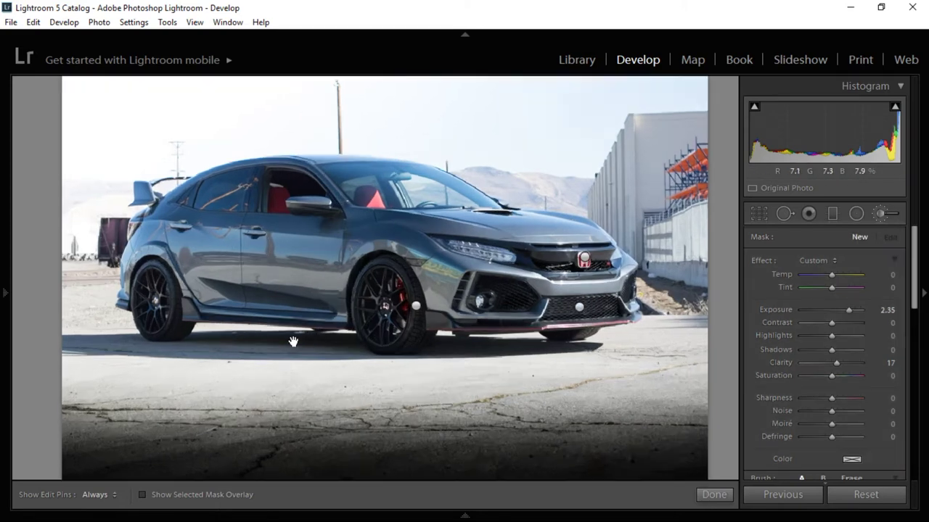
pyautogui.click(295, 337)
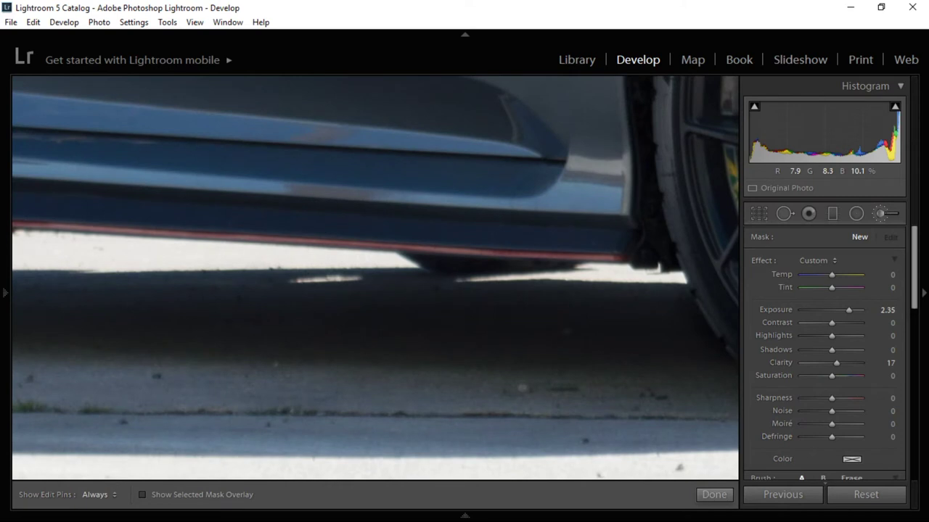
pyautogui.click(359, 292)
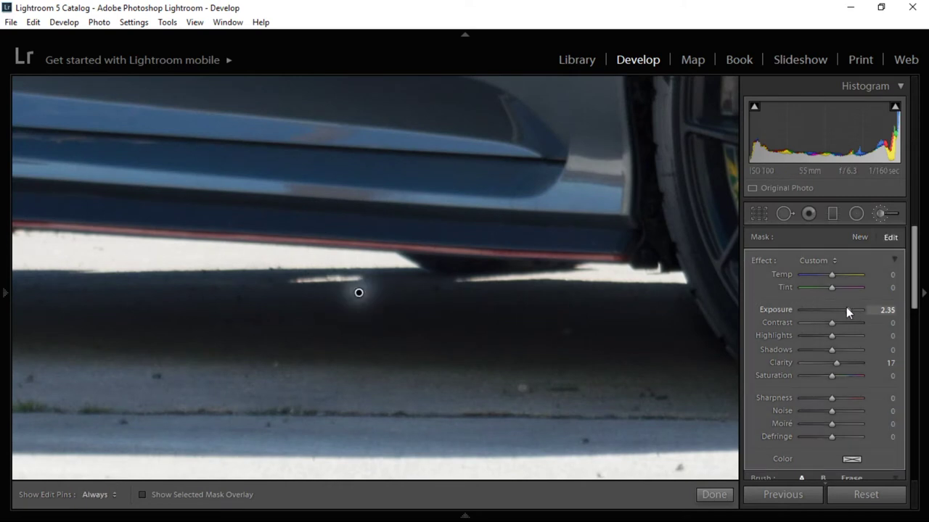
pyautogui.moveTo(847, 309); pyautogui.dragTo(827, 307)
pyautogui.press('h')
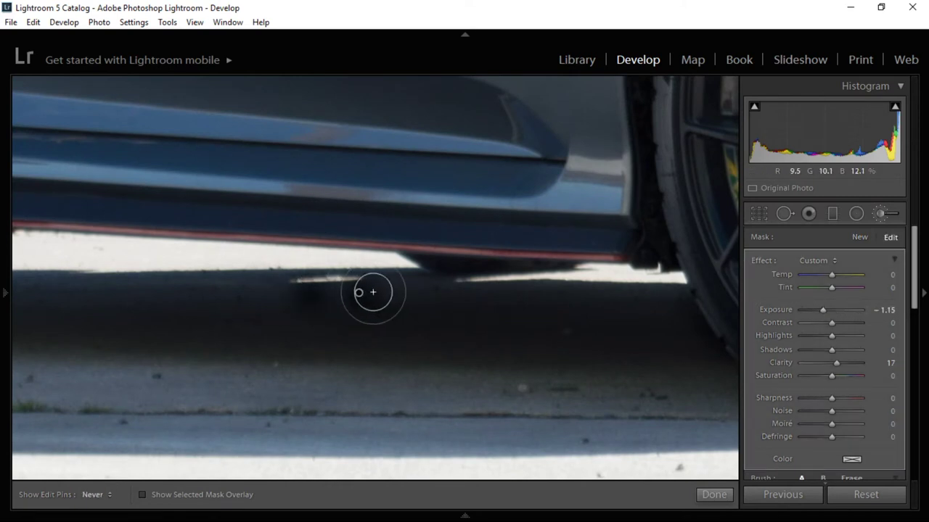
# Step: Paint the darkening along the shadow under the car toward the rear wheel, then even out the painted area
pyautogui.moveTo(278, 298); pyautogui.dragTo(254, 298)
pyautogui.moveTo(235, 312)
pyautogui.mouseDown()
pyautogui.moveTo(417, 290)
pyautogui.moveTo(255, 279)
pyautogui.moveTo(327, 299)
pyautogui.moveTo(460, 293)
pyautogui.moveTo(450, 285)
pyautogui.moveTo(322, 290)
pyautogui.moveTo(519, 265)
pyautogui.moveTo(181, 309)
pyautogui.mouseUp()
pyautogui.scroll(-2, 510, 297)
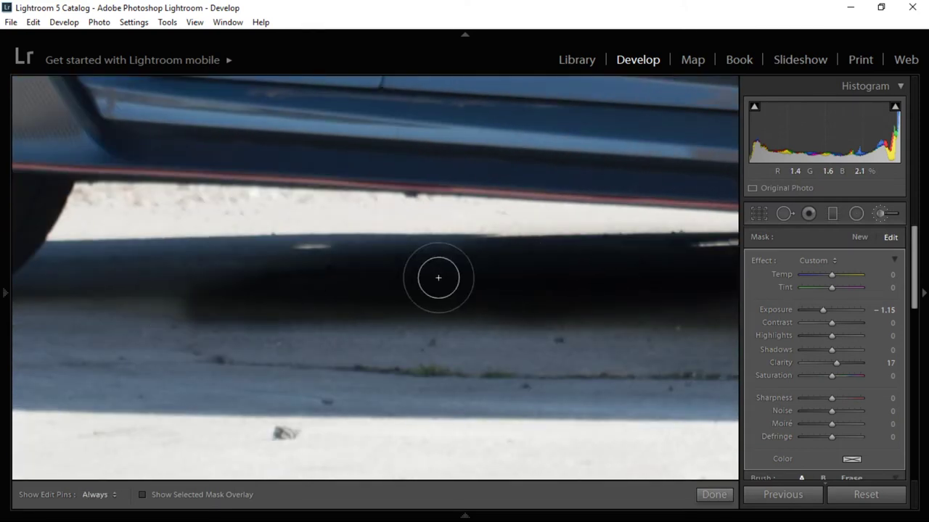
pyautogui.moveTo(438, 277); pyautogui.dragTo(174, 267)
pyautogui.moveTo(461, 265)
pyautogui.mouseDown()
pyautogui.moveTo(181, 262)
pyautogui.moveTo(435, 266)
pyautogui.mouseUp()
pyautogui.moveTo(312, 255)
pyautogui.mouseDown()
pyautogui.moveTo(273, 255)
pyautogui.moveTo(480, 290)
pyautogui.mouseUp()
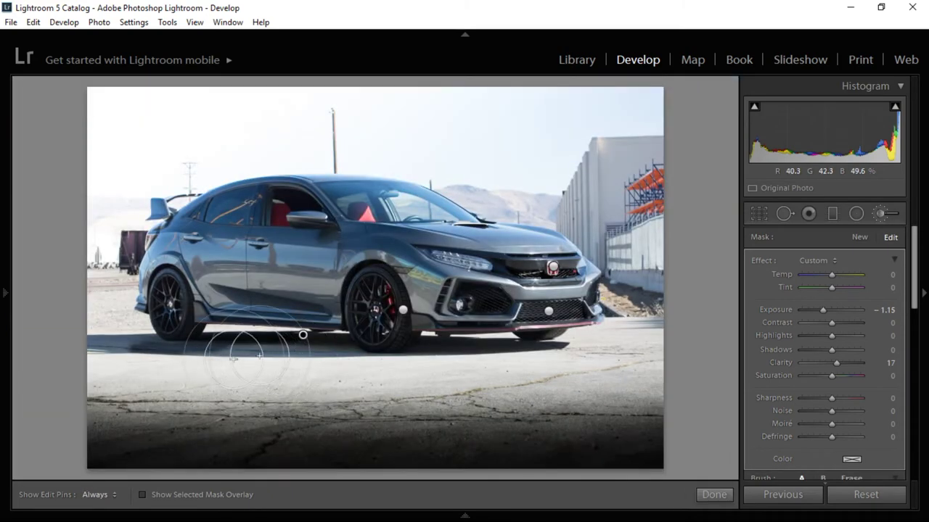
# Step: Darken the shadow below the side skirt up to the front wheel with the same −1.15 exposure brush adjustment
pyautogui.click(300, 331)
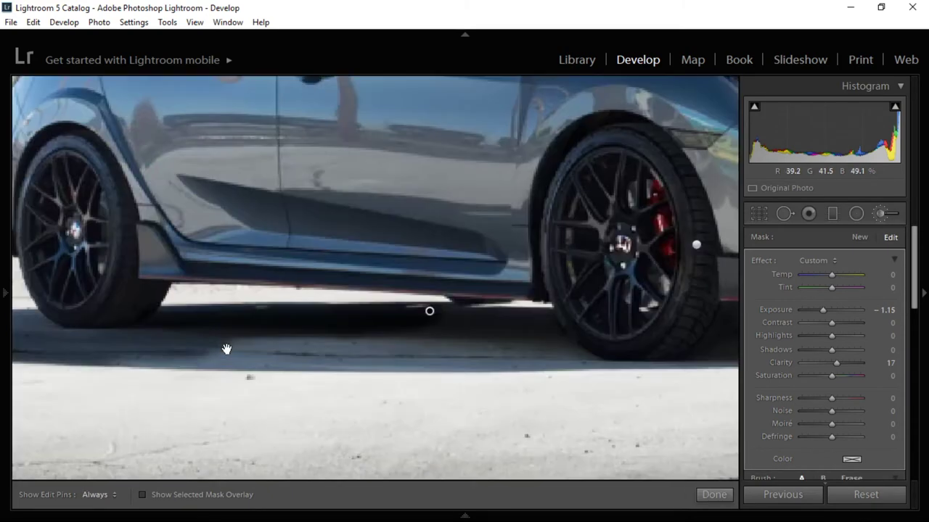
pyautogui.hotkey('ctrl', '=')
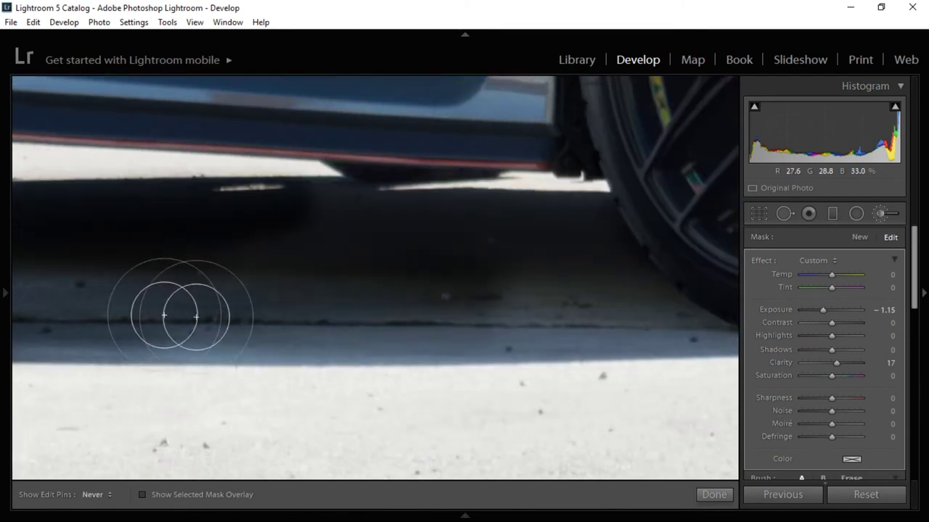
pyautogui.moveTo(196, 317)
pyautogui.mouseDown()
pyautogui.moveTo(376, 331)
pyautogui.moveTo(337, 316)
pyautogui.moveTo(559, 251)
pyautogui.moveTo(469, 227)
pyautogui.moveTo(264, 218)
pyautogui.mouseUp()
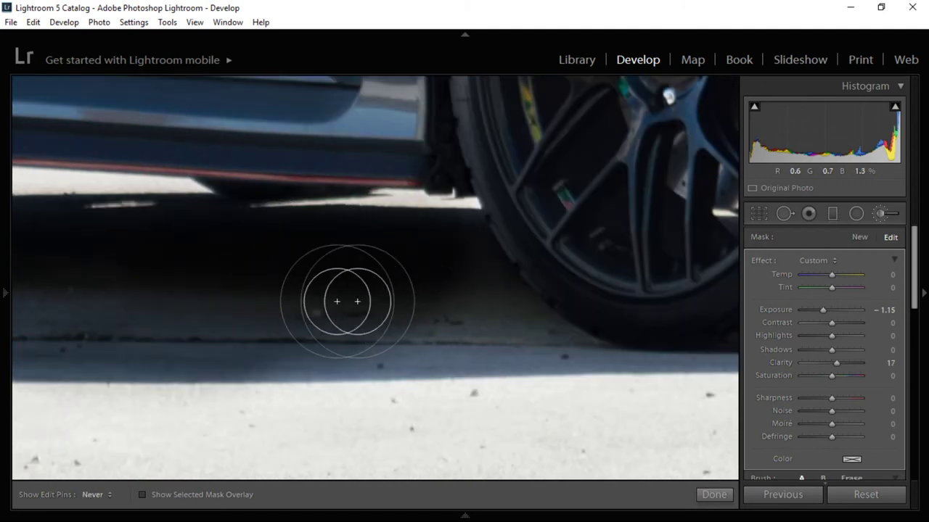
pyautogui.moveTo(347, 301)
pyautogui.mouseDown()
pyautogui.moveTo(458, 249)
pyautogui.moveTo(460, 272)
pyautogui.moveTo(536, 348)
pyautogui.moveTo(184, 344)
pyautogui.mouseUp()
pyautogui.press('h')
pyautogui.press('h')
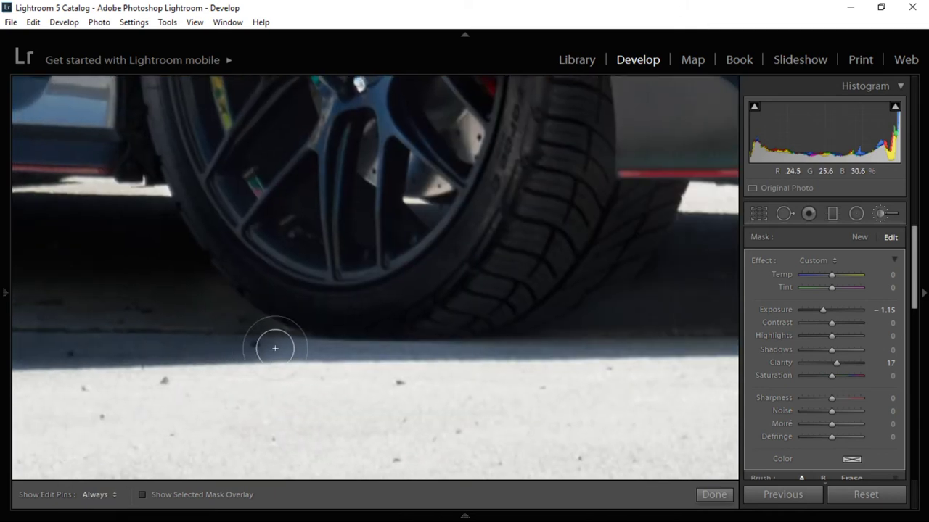
# Step: Continue painting the darkening from the front tyre along the shadow under the front bumper to the far wheel, and check the whole photo
pyautogui.moveTo(605, 352); pyautogui.dragTo(290, 350)
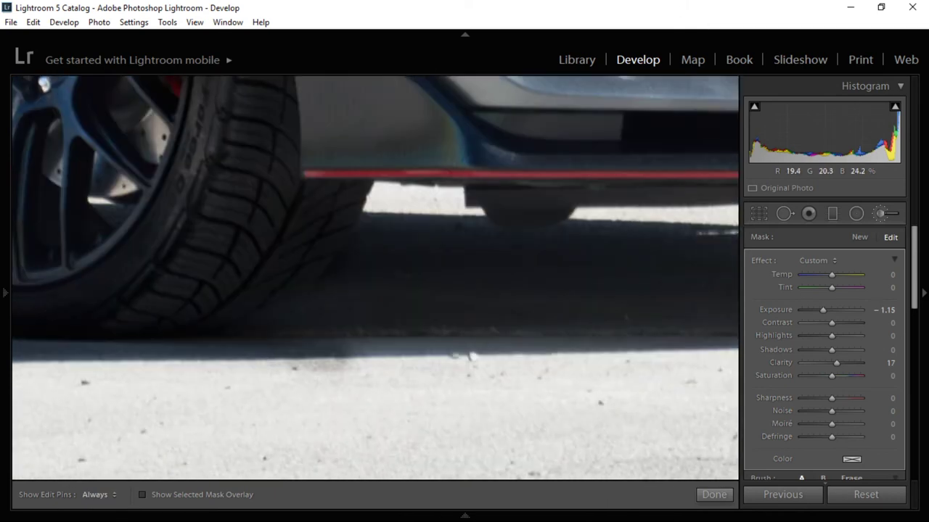
pyautogui.moveTo(408, 316)
pyautogui.mouseDown()
pyautogui.moveTo(433, 284)
pyautogui.moveTo(498, 278)
pyautogui.moveTo(360, 234)
pyautogui.moveTo(283, 323)
pyautogui.moveTo(508, 317)
pyautogui.mouseUp()
pyautogui.moveTo(566, 297)
pyautogui.mouseDown()
pyautogui.moveTo(243, 319)
pyautogui.moveTo(337, 281)
pyautogui.moveTo(518, 320)
pyautogui.moveTo(574, 321)
pyautogui.mouseUp()
pyautogui.scroll(3, 269, 311)
pyautogui.moveTo(463, 315); pyautogui.dragTo(150, 312)
pyautogui.moveTo(339, 301)
pyautogui.mouseDown()
pyautogui.moveTo(495, 298)
pyautogui.moveTo(234, 309)
pyautogui.mouseUp()
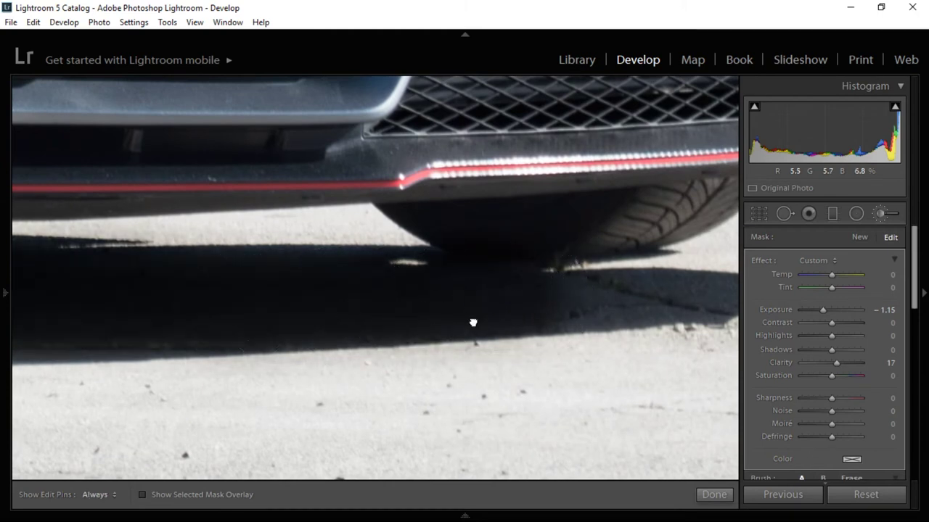
pyautogui.moveTo(491, 323)
pyautogui.mouseDown()
pyautogui.moveTo(259, 333)
pyautogui.moveTo(500, 301)
pyautogui.mouseUp()
pyautogui.press('h')
pyautogui.click(278, 295)
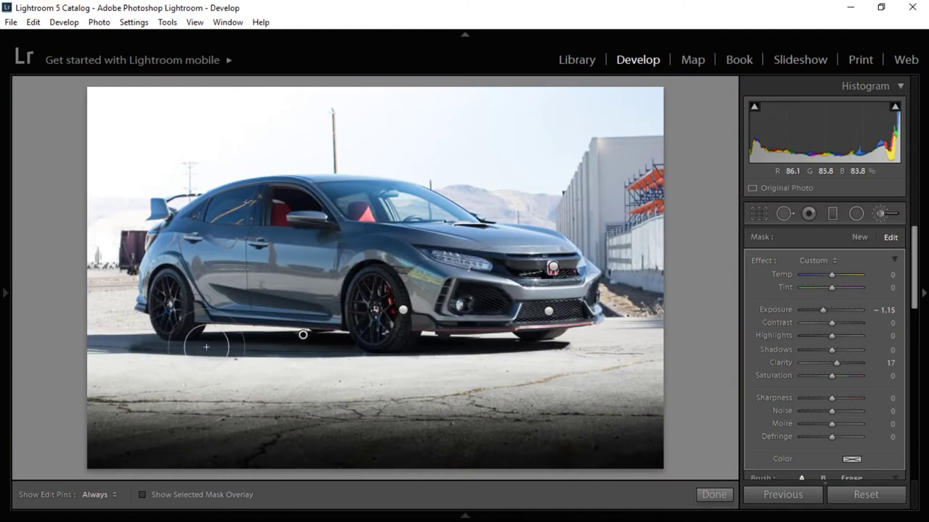
# Step: Darken the shadow behind and around the rear wheel out to the photo's edge, and check it against the whole photo
pyautogui.click(121, 352)
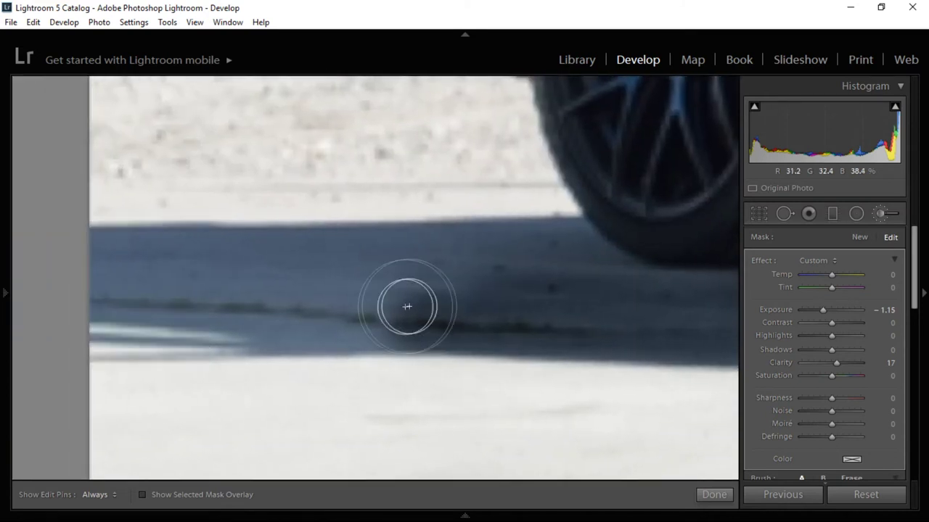
pyautogui.moveTo(409, 307)
pyautogui.mouseDown()
pyautogui.moveTo(420, 294)
pyautogui.moveTo(146, 300)
pyautogui.mouseUp()
pyautogui.press('h')
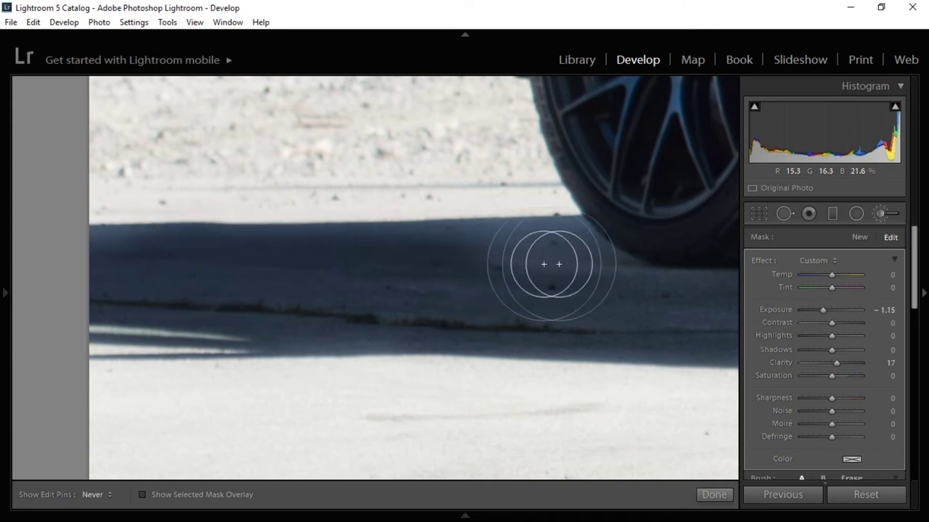
pyautogui.press('h')
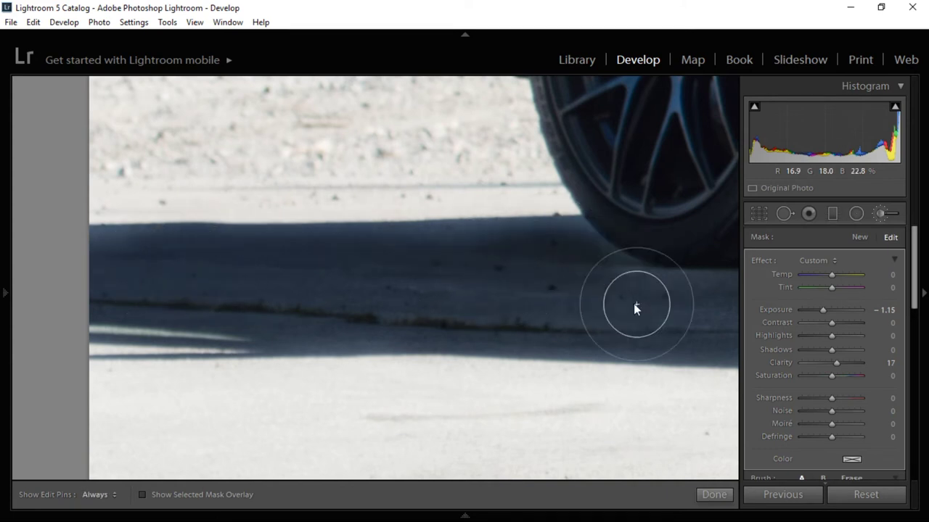
pyautogui.press('h')
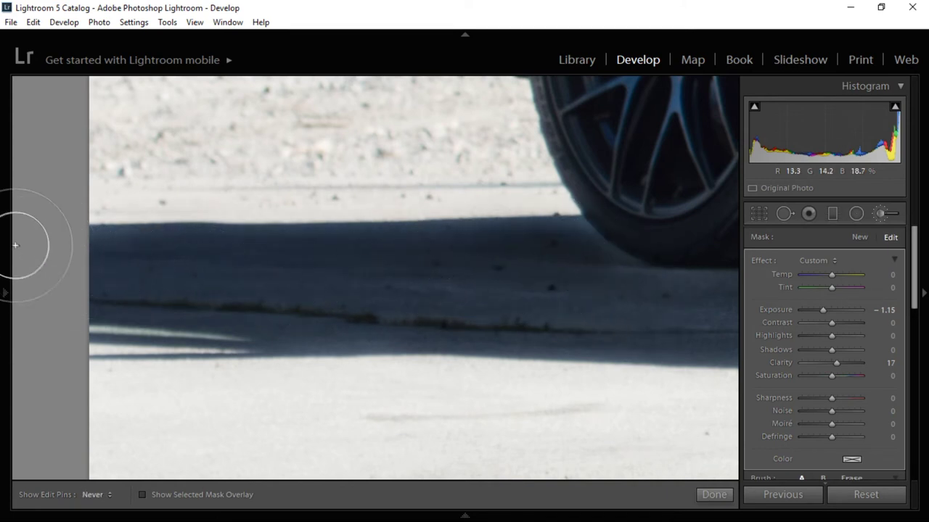
pyautogui.press('space')
pyautogui.click(325, 288)
pyautogui.press('z')
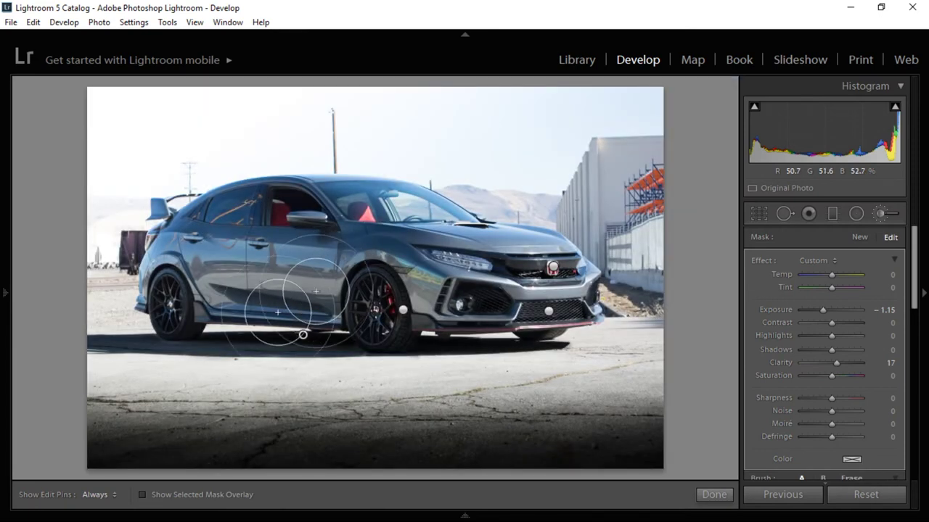
# Step: Try a new brush adjustment with 2.35 exposure on the ground beside the front tyre, then delete it and close the brush
pyautogui.click(858, 237)
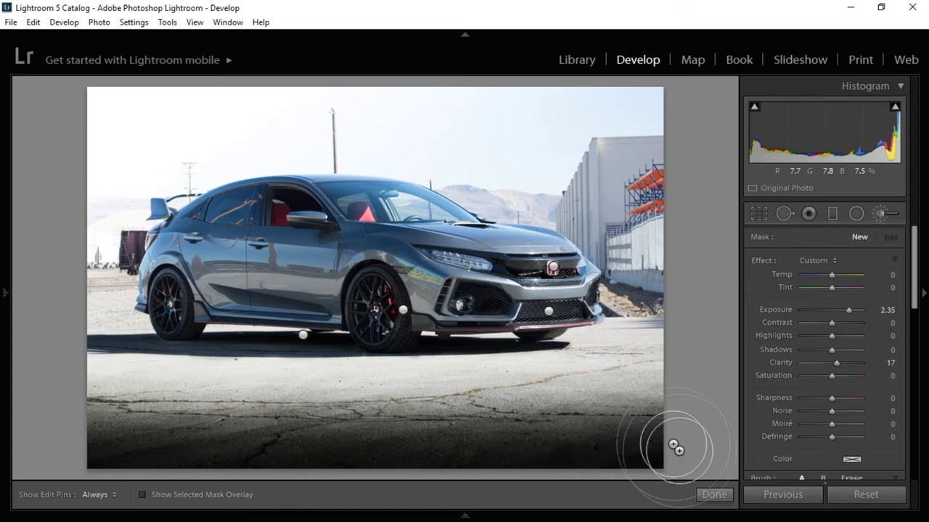
pyautogui.press('z')
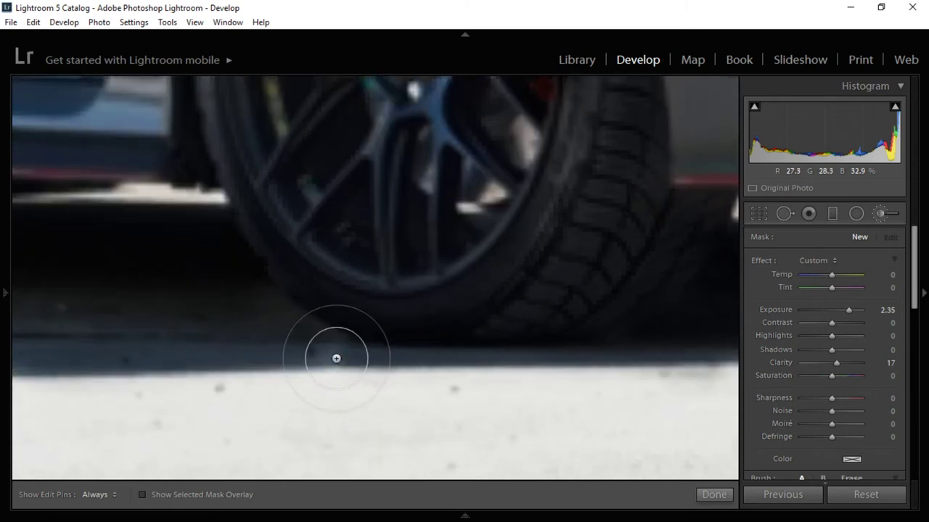
pyautogui.moveTo(307, 338)
pyautogui.mouseDown()
pyautogui.moveTo(357, 353)
pyautogui.moveTo(319, 349)
pyautogui.mouseUp()
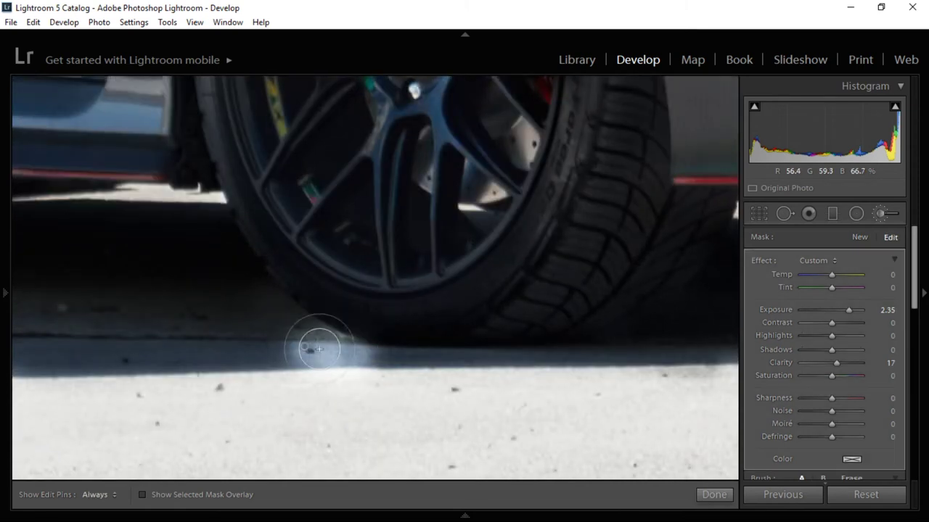
pyautogui.rightClick(305, 347)
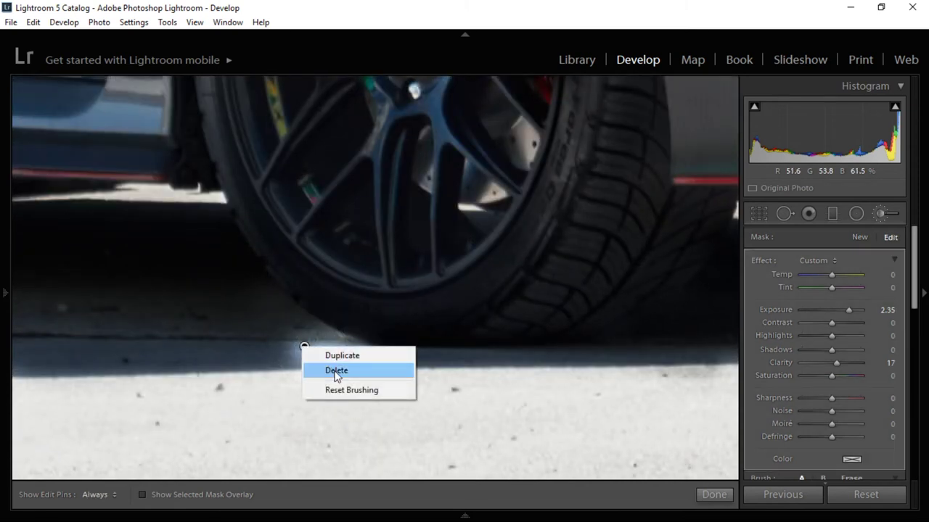
pyautogui.click(335, 372)
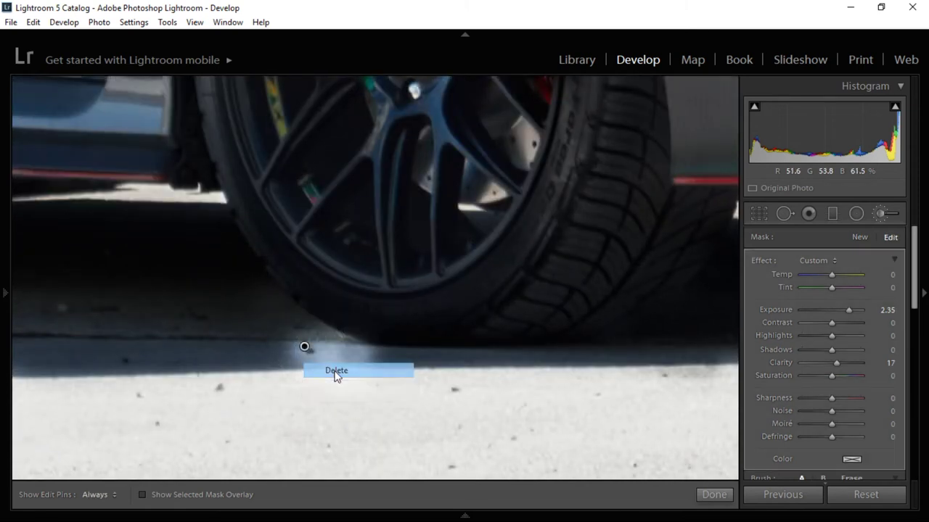
pyautogui.click(891, 214)
pyautogui.click(393, 292)
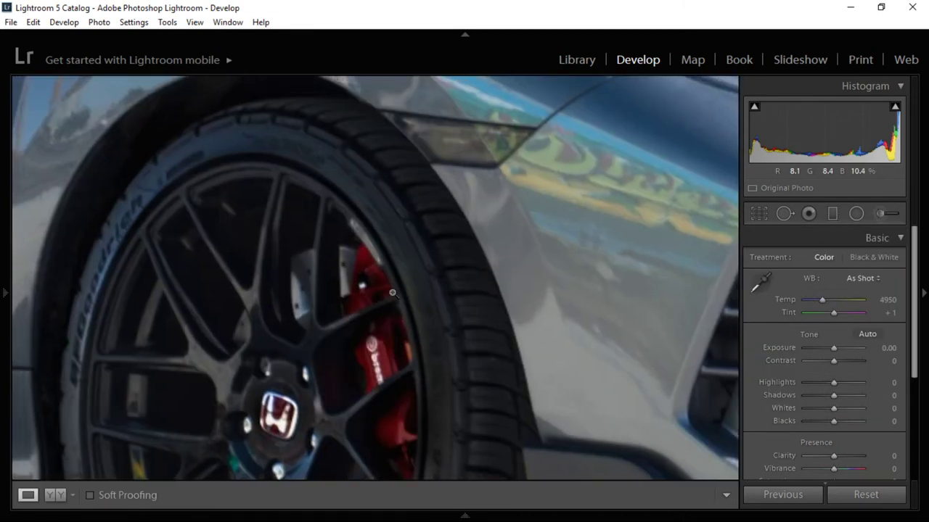
pyautogui.click(391, 292)
pyautogui.click(391, 292)
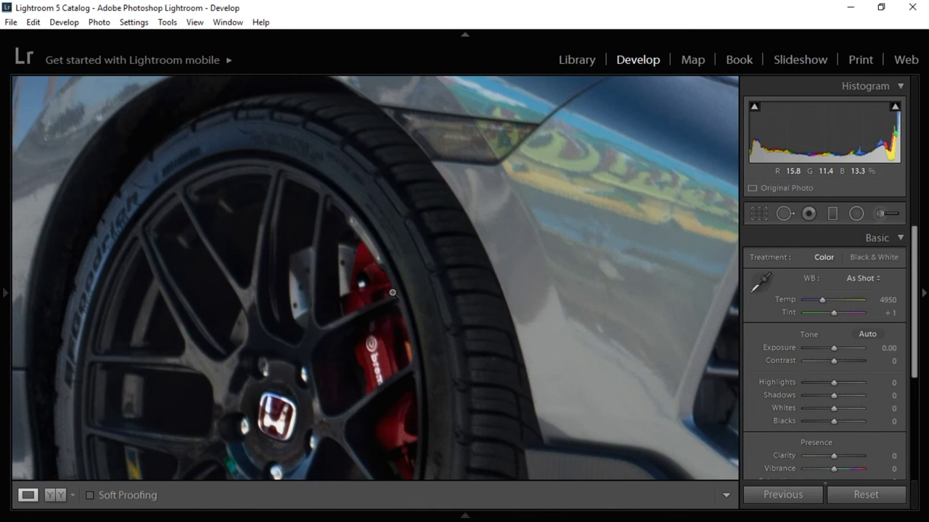
pyautogui.click(393, 292)
# Step: Set up a new adjustment brush from the Clarity preset with clarity 22 and exposure −0.78
pyautogui.click(880, 213)
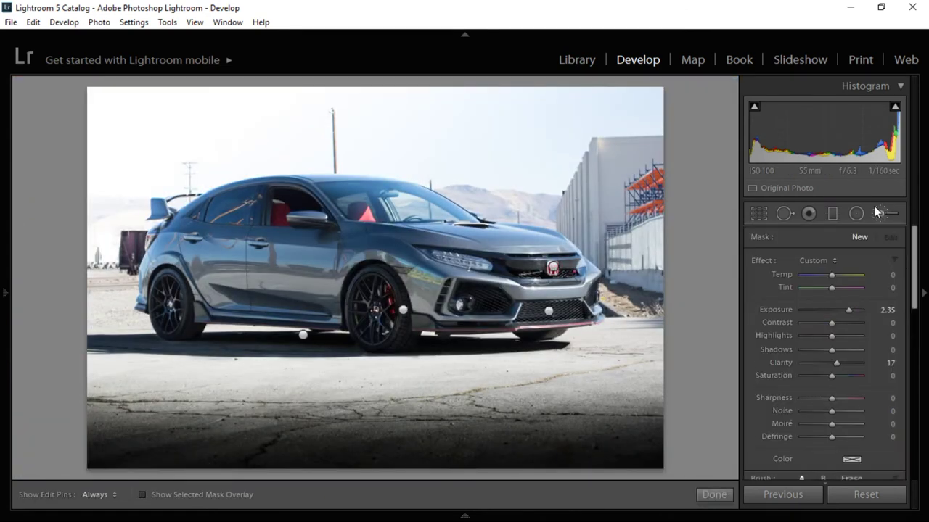
pyautogui.click(815, 259)
pyautogui.click(730, 309)
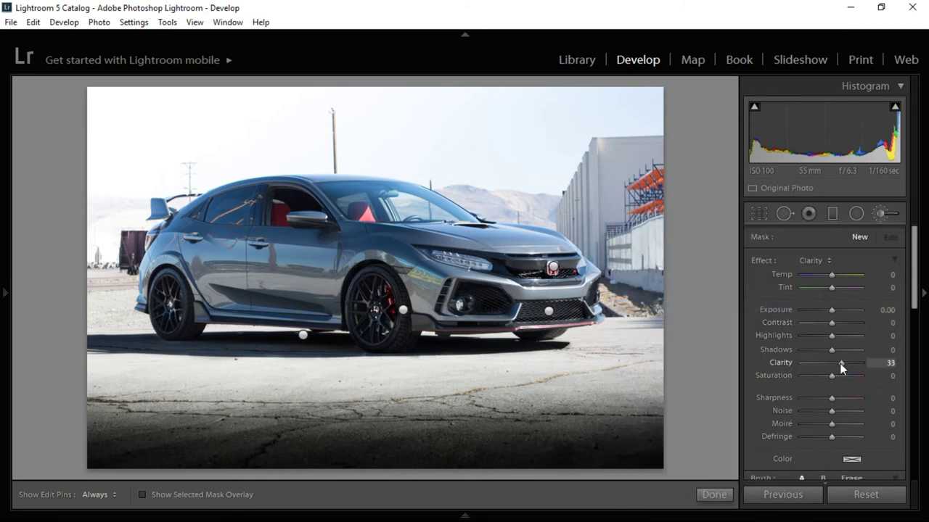
pyautogui.moveTo(840, 363); pyautogui.dragTo(837, 365)
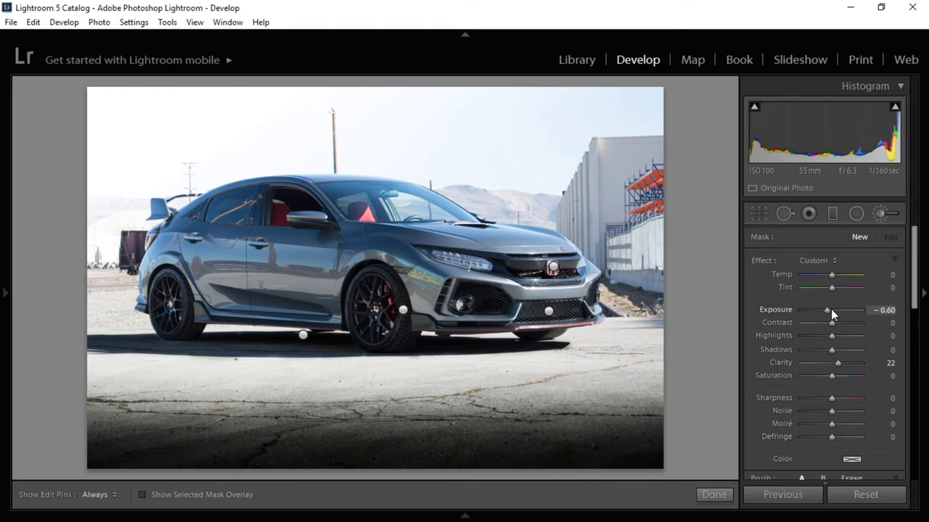
pyautogui.moveTo(831, 309); pyautogui.dragTo(824, 309)
# Step: Paint the new darkening on the windshield glass above the red seat and check it against the whole photo
pyautogui.press('z')
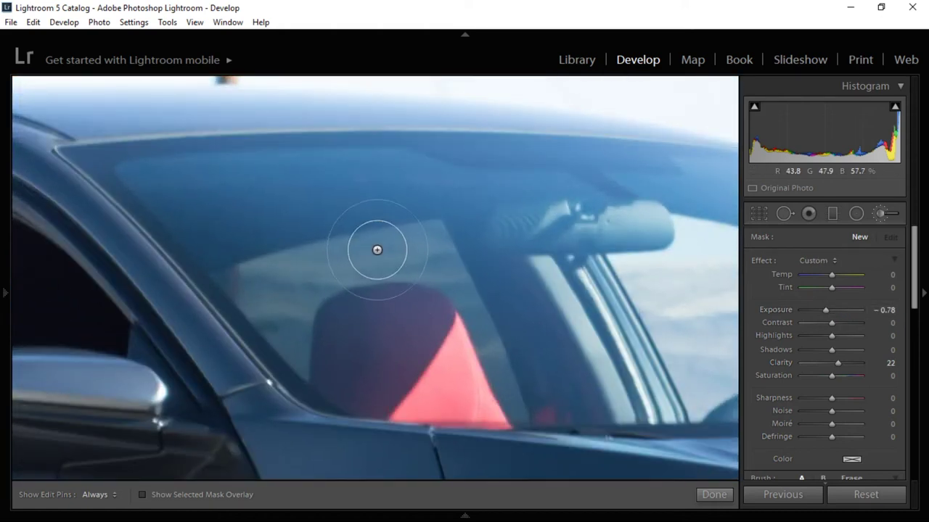
pyautogui.click(379, 242)
pyautogui.moveTo(507, 215)
pyautogui.mouseDown()
pyautogui.moveTo(278, 208)
pyautogui.moveTo(324, 186)
pyautogui.moveTo(289, 190)
pyautogui.mouseUp()
pyautogui.click(388, 213)
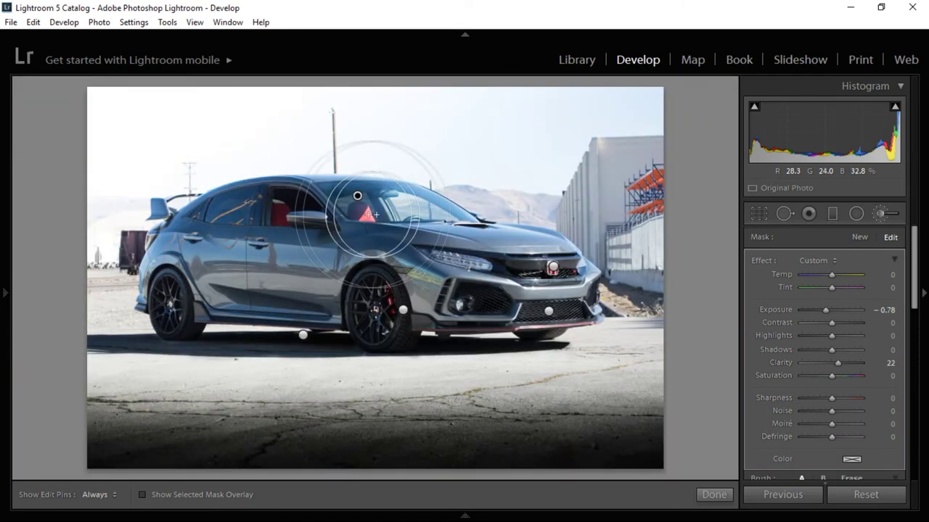
# Step: Extend the windshield darkening over the upper near-side glass and around the red seat's headrest
pyautogui.click(323, 189)
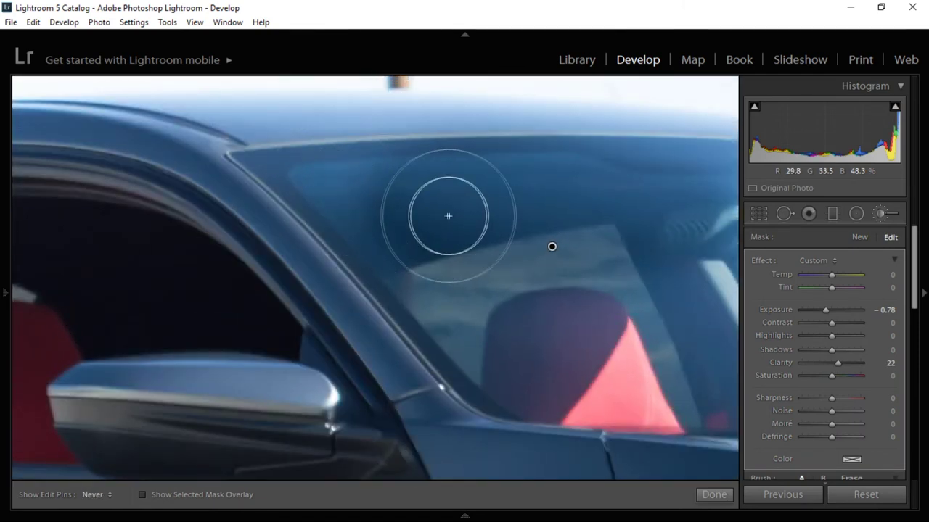
pyautogui.press('h')
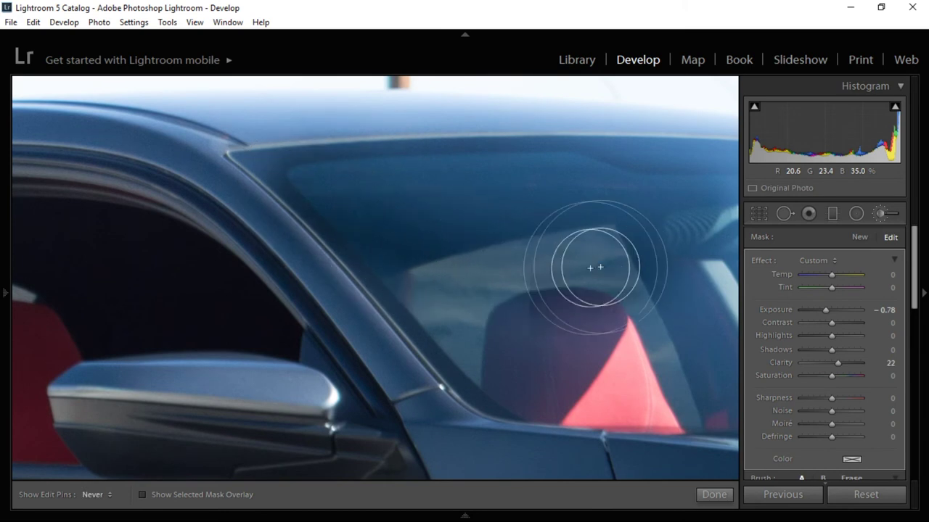
pyautogui.moveTo(599, 267); pyautogui.dragTo(619, 330)
pyautogui.press('h')
pyautogui.moveTo(543, 293)
pyautogui.mouseDown()
pyautogui.moveTo(445, 263)
pyautogui.moveTo(263, 239)
pyautogui.mouseUp()
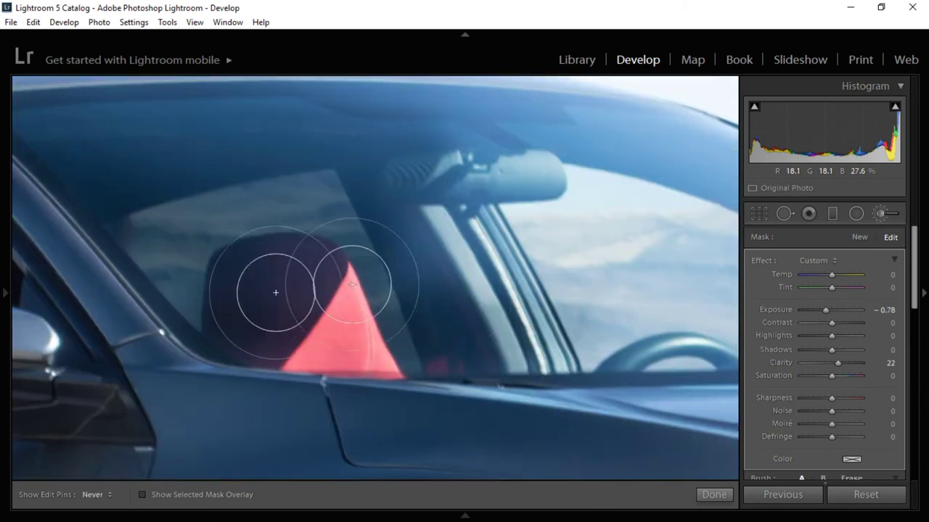
# Step: Darken the far side of the windshield, along the bright glass strip beside the far roof pillar
pyautogui.moveTo(429, 221)
pyautogui.mouseDown()
pyautogui.moveTo(265, 219)
pyautogui.moveTo(436, 341)
pyautogui.moveTo(550, 280)
pyautogui.moveTo(246, 256)
pyautogui.mouseUp()
pyautogui.press('h')
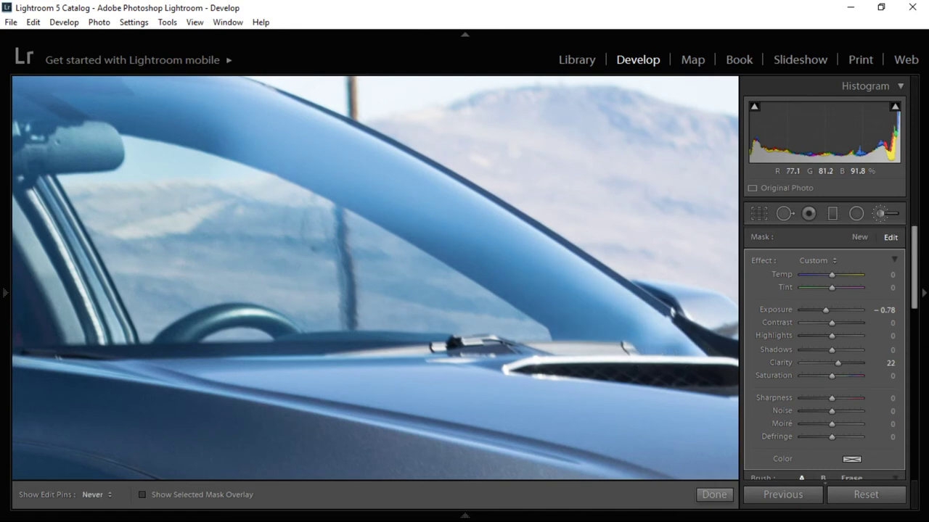
pyautogui.press('h')
pyautogui.moveTo(470, 268); pyautogui.dragTo(597, 336)
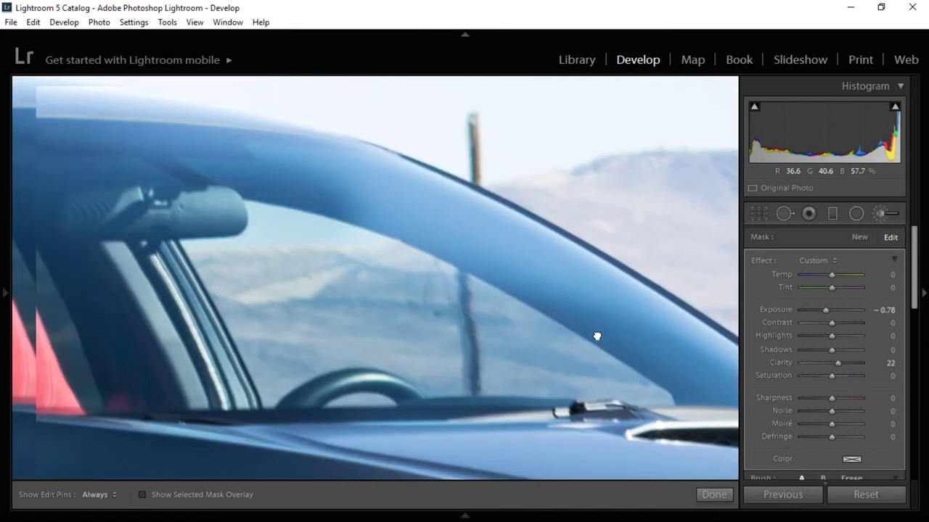
pyautogui.moveTo(696, 345)
pyautogui.mouseDown()
pyautogui.moveTo(567, 277)
pyautogui.moveTo(663, 318)
pyautogui.mouseUp()
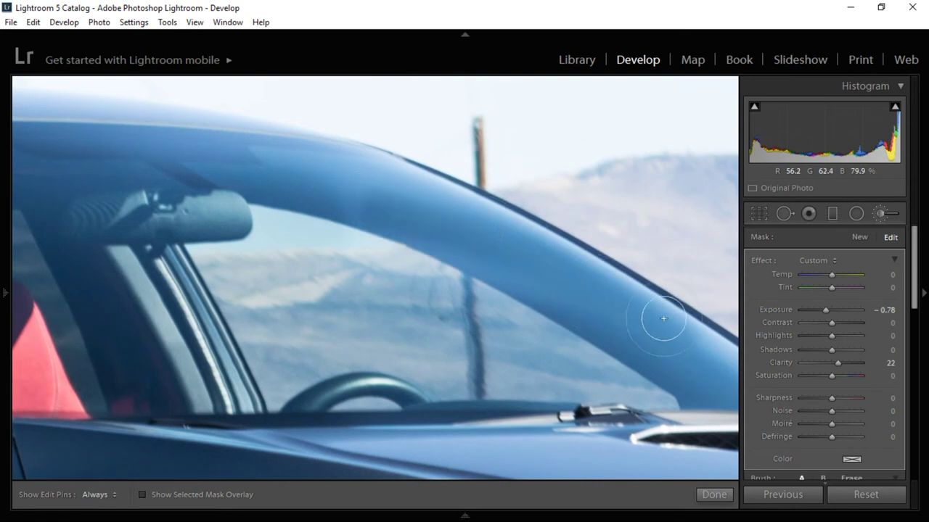
# Step: Darken the windshield glass above and around the rear-view mirror with the same brush adjustment
pyautogui.moveTo(337, 171)
pyautogui.mouseDown()
pyautogui.moveTo(139, 162)
pyautogui.moveTo(381, 165)
pyautogui.moveTo(564, 265)
pyautogui.moveTo(463, 214)
pyautogui.mouseUp()
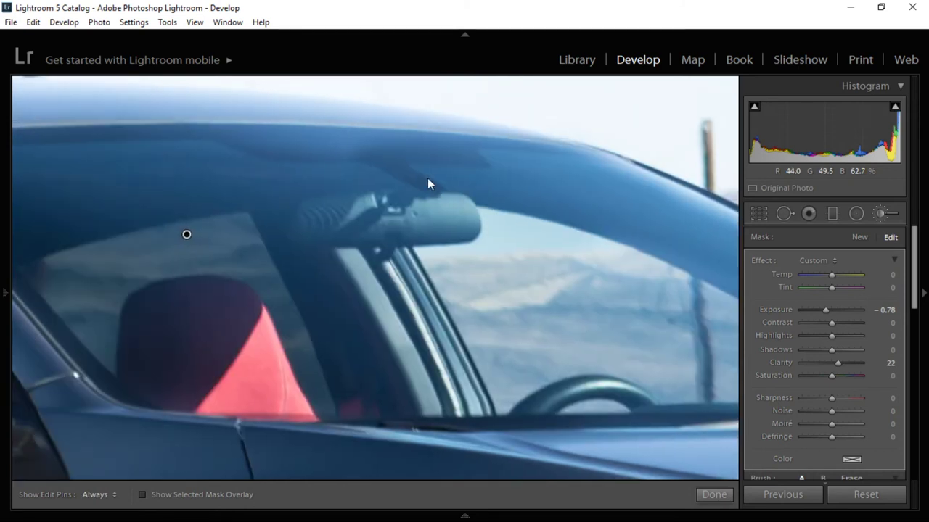
pyautogui.press('h')
pyautogui.moveTo(387, 161)
pyautogui.mouseDown()
pyautogui.moveTo(220, 154)
pyautogui.moveTo(385, 160)
pyautogui.mouseUp()
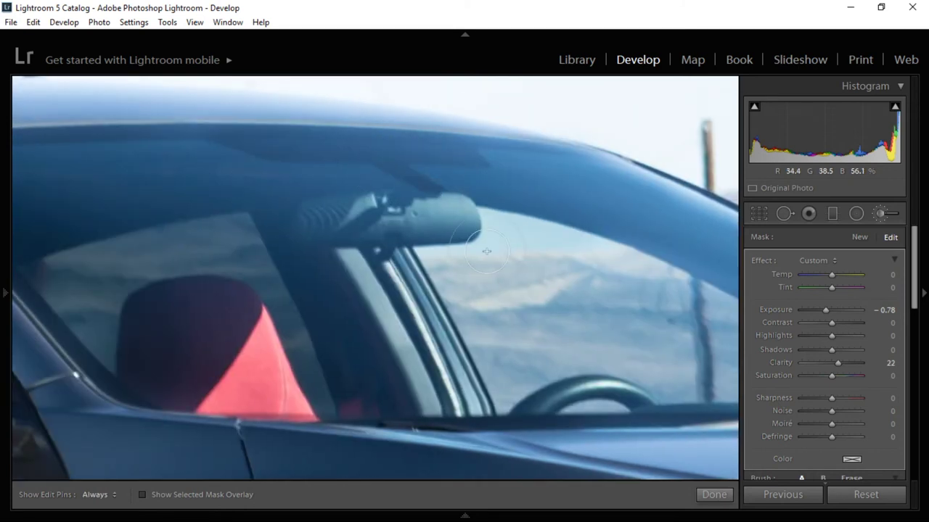
pyautogui.moveTo(288, 213); pyautogui.dragTo(452, 182)
# Step: Darken the windshield's upper corner beside the near roof pillar with the same brush and compare the whole photo before and after
pyautogui.press('space')
pyautogui.moveTo(431, 258); pyautogui.dragTo(434, 257)
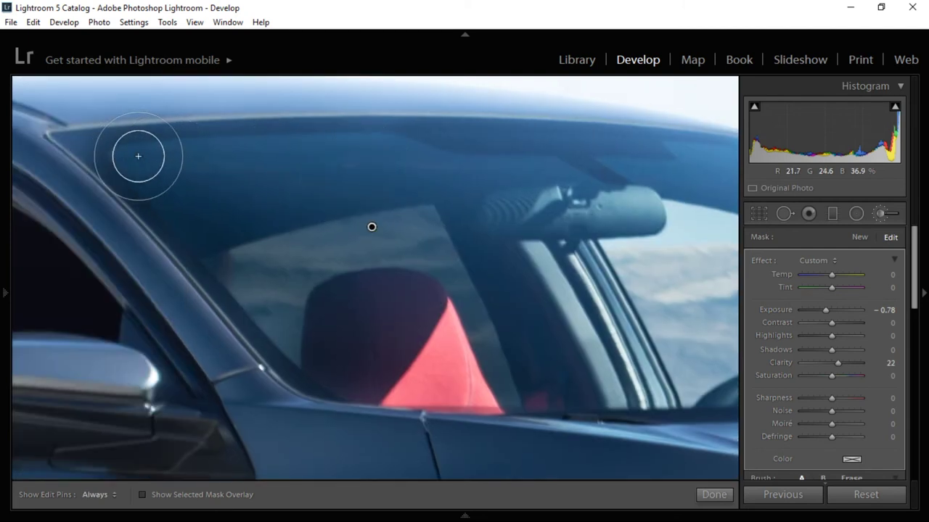
pyautogui.moveTo(138, 156); pyautogui.dragTo(239, 177)
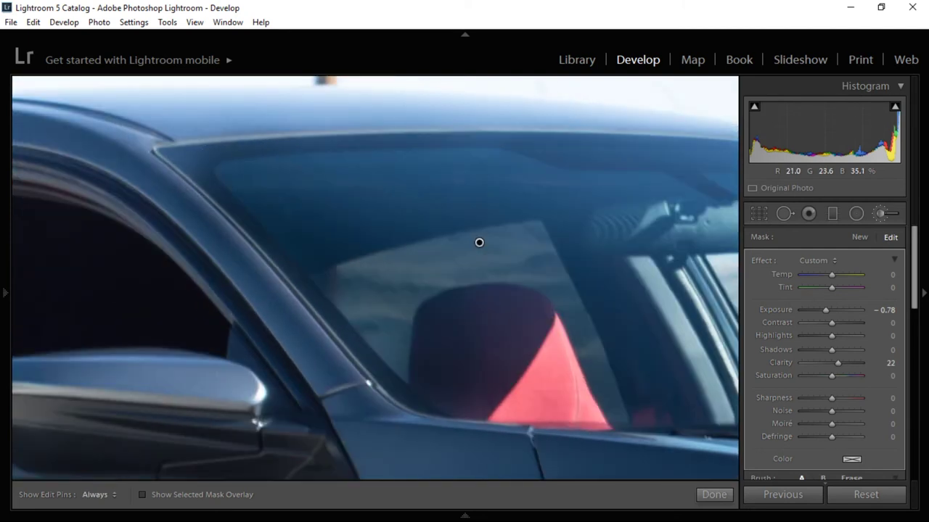
pyautogui.moveTo(167, 151)
pyautogui.mouseDown()
pyautogui.moveTo(252, 150)
pyautogui.moveTo(223, 145)
pyautogui.mouseUp()
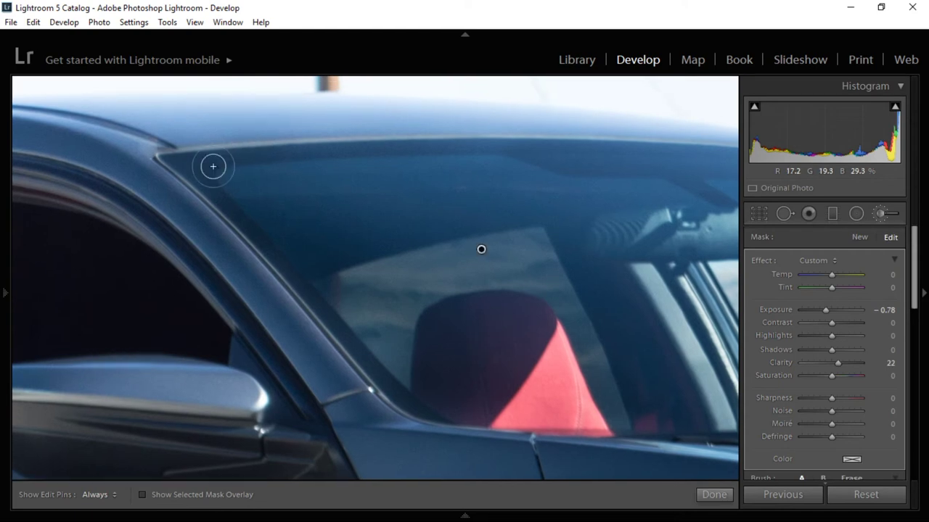
pyautogui.press('z')
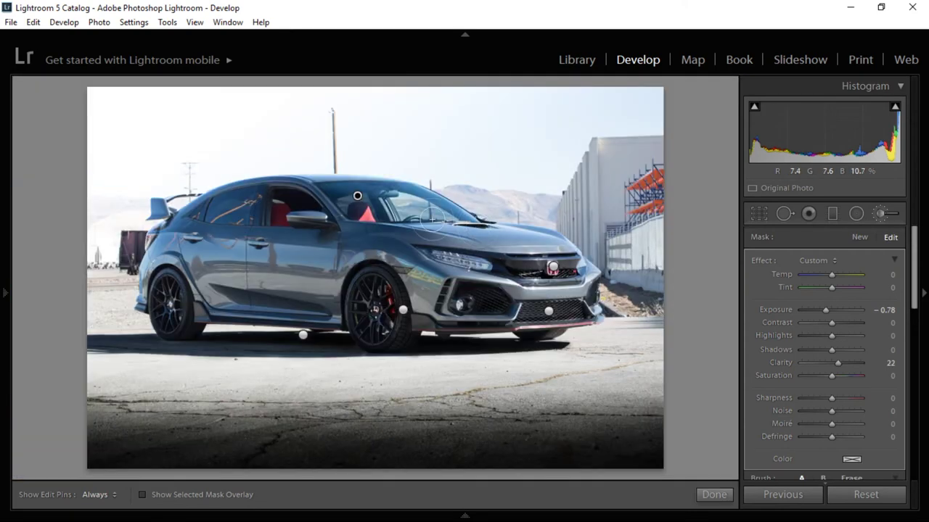
pyautogui.press('\\')
pyautogui.press('\\')
pyautogui.press('\\')
pyautogui.press('\\')
pyautogui.press('\\')
pyautogui.press('\\')
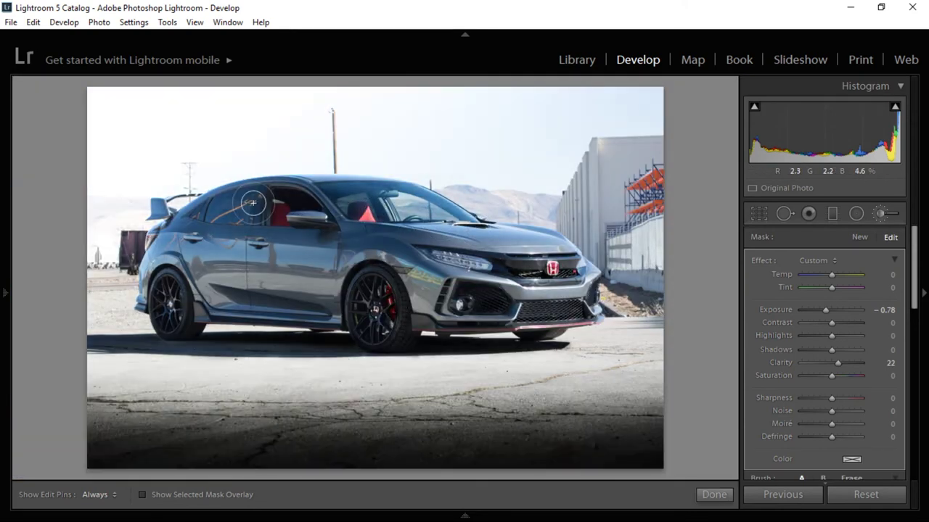
# Step: Try the same brush darkening on the rear side window's glass and undo the added strokes
pyautogui.press('h')
pyautogui.press('z')
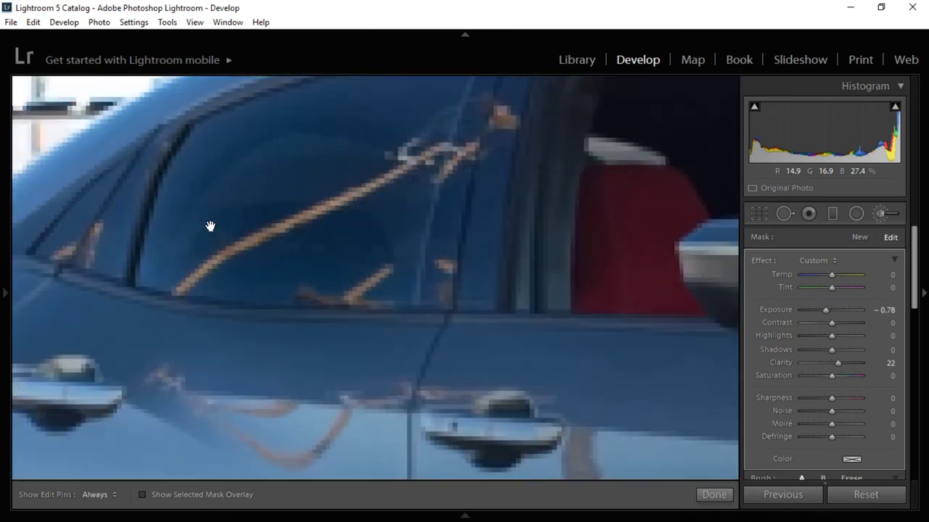
pyautogui.press('h')
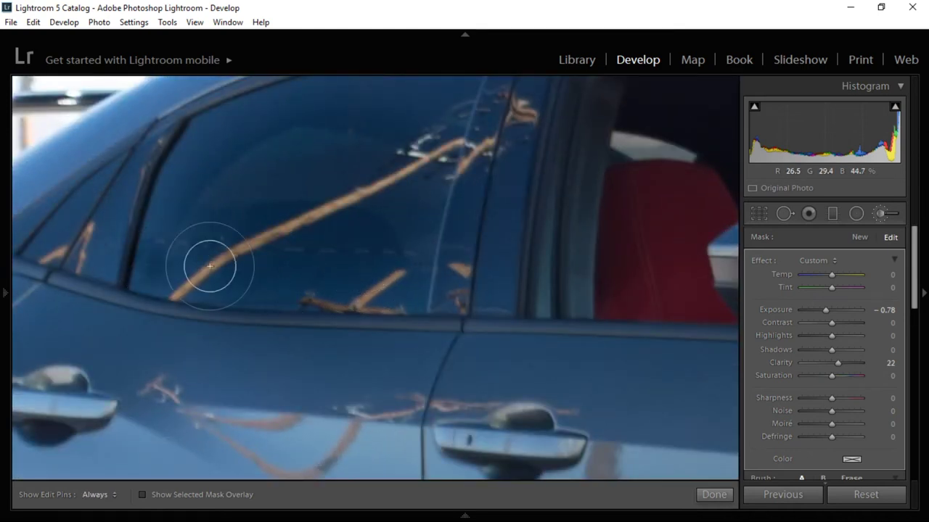
pyautogui.moveTo(370, 197); pyautogui.dragTo(355, 266)
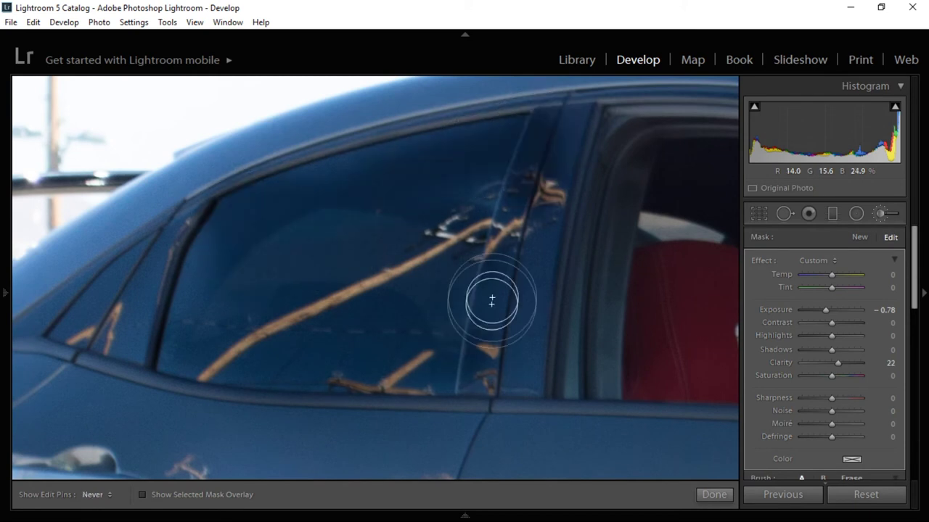
pyautogui.press('h')
pyautogui.press('z')
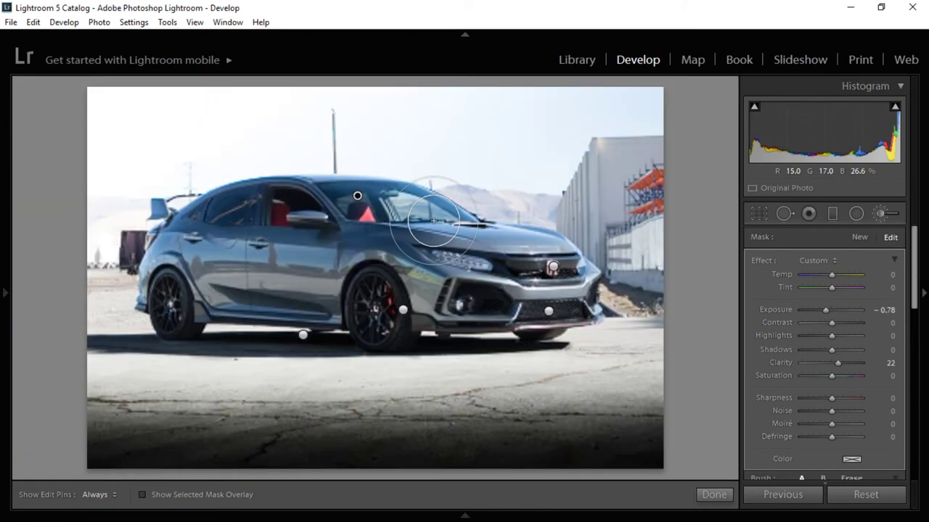
pyautogui.hotkey('ctrl', 'z')
pyautogui.hotkey('ctrl', 'z')
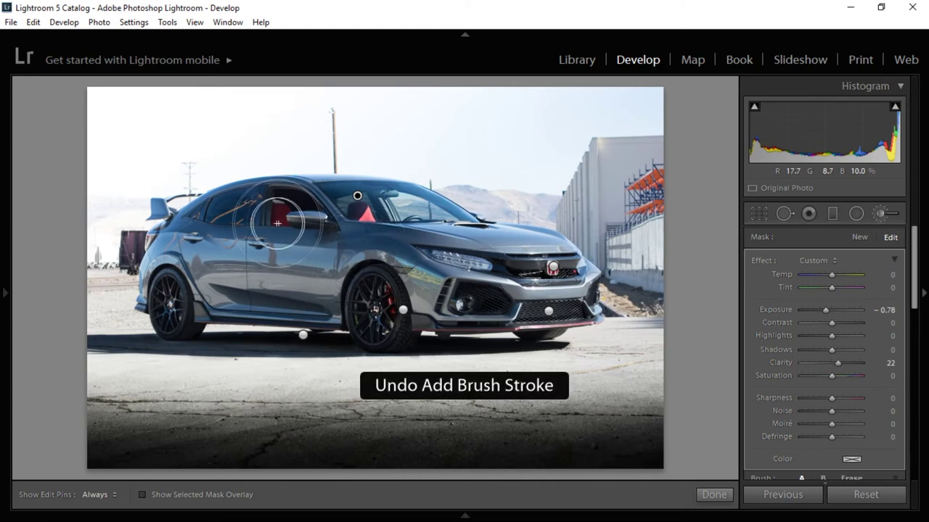
# Step: Darken the rear side window's upper glass and its front edge beside the door pillar, using a smaller brush near the edge
pyautogui.press('space')
pyautogui.press('z')
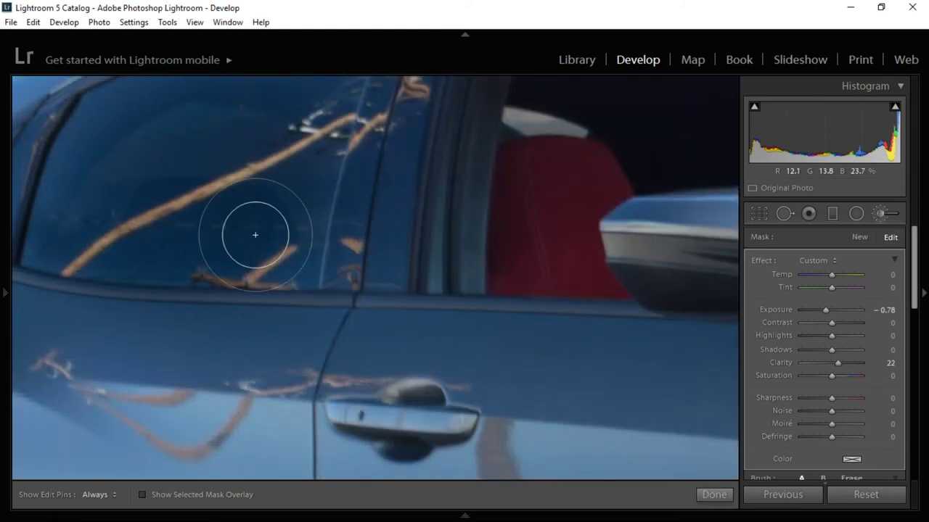
pyautogui.press('h')
pyautogui.moveTo(196, 290); pyautogui.dragTo(154, 402)
pyautogui.press('h')
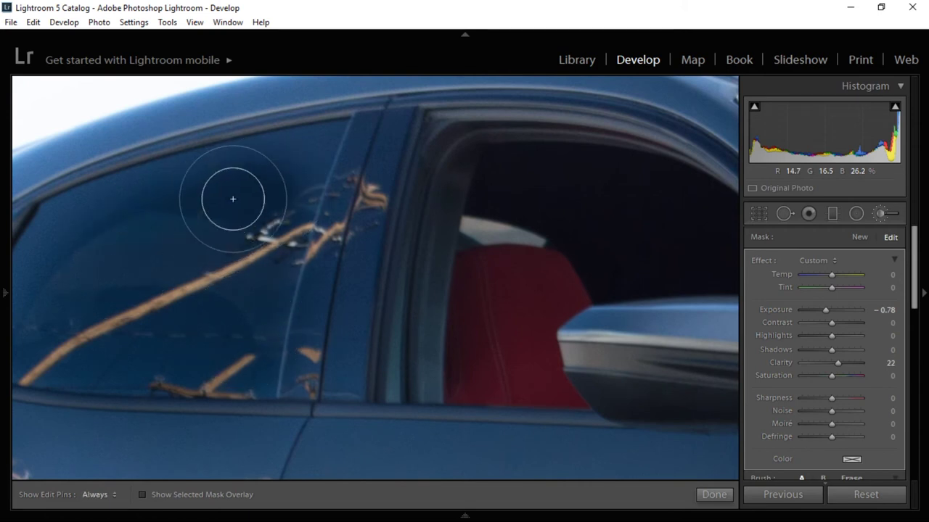
pyautogui.moveTo(286, 174)
pyautogui.mouseDown()
pyautogui.moveTo(308, 160)
pyautogui.moveTo(175, 181)
pyautogui.mouseUp()
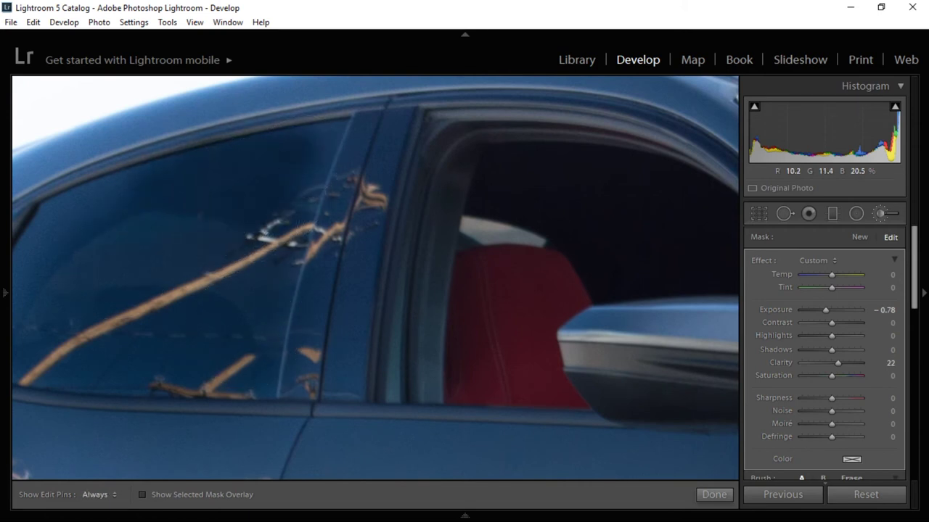
pyautogui.moveTo(326, 136); pyautogui.dragTo(317, 190)
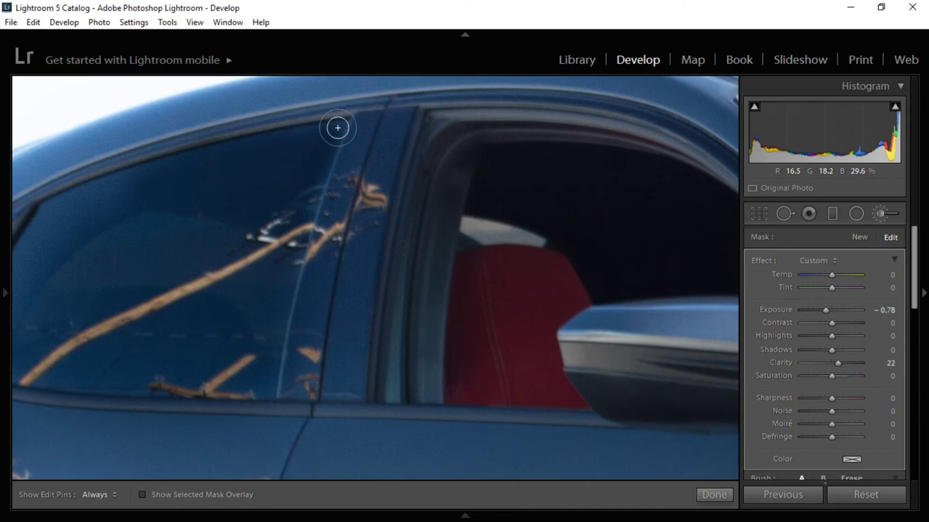
# Step: Extend the darkening along the rear side window's upper edge, rear corner and lower edge with a small brush
pyautogui.press('h')
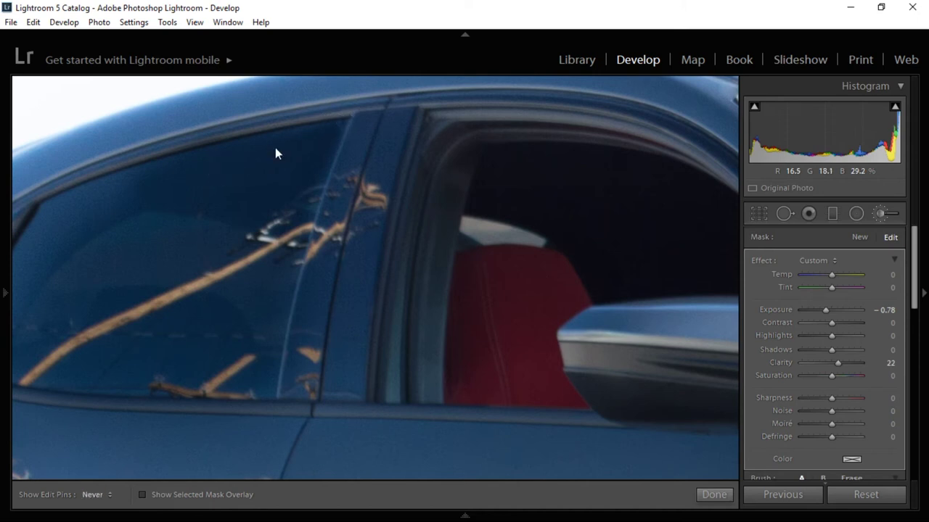
pyautogui.press('h')
pyautogui.moveTo(189, 163); pyautogui.dragTo(330, 135)
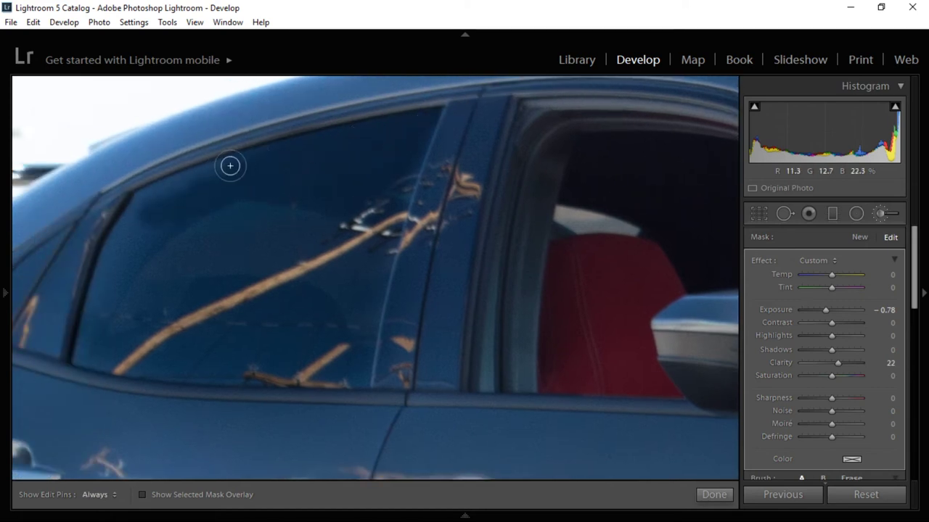
pyautogui.moveTo(167, 191); pyautogui.dragTo(262, 152)
pyautogui.press('h')
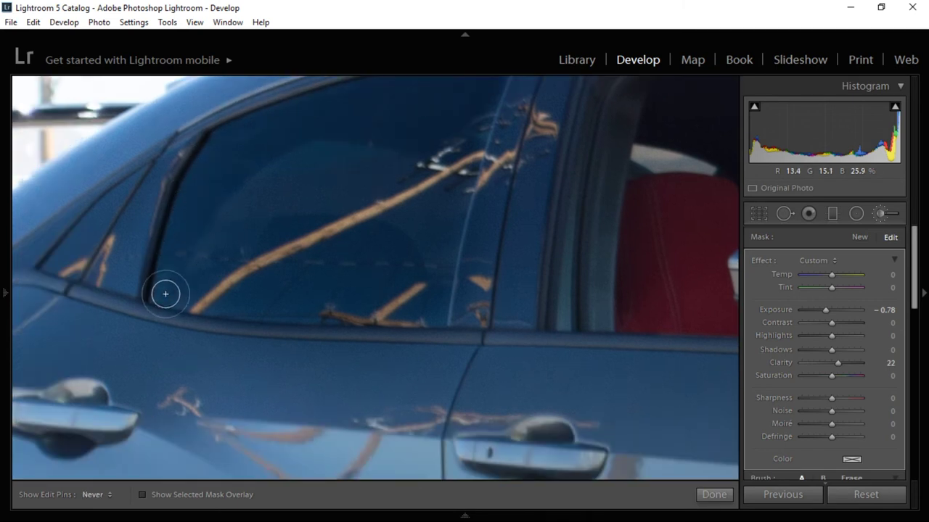
pyautogui.press('h')
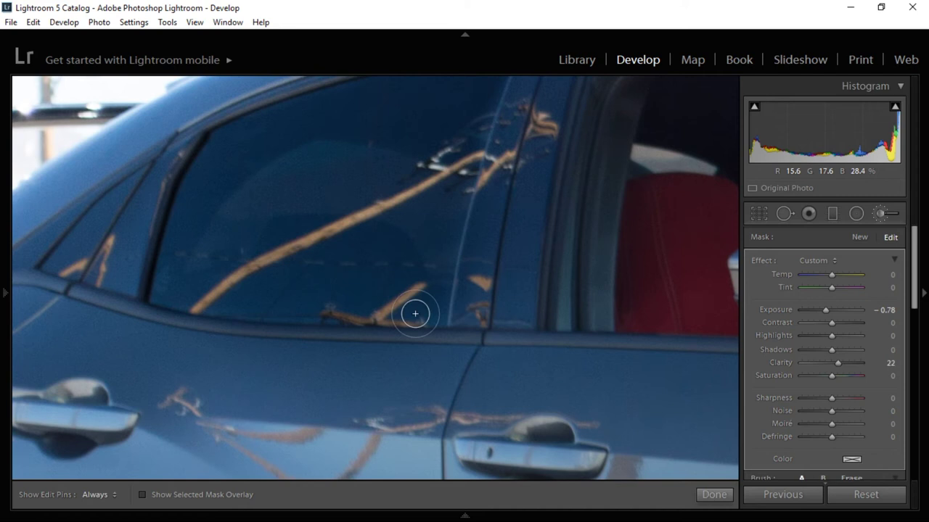
pyautogui.moveTo(162, 261); pyautogui.dragTo(344, 297)
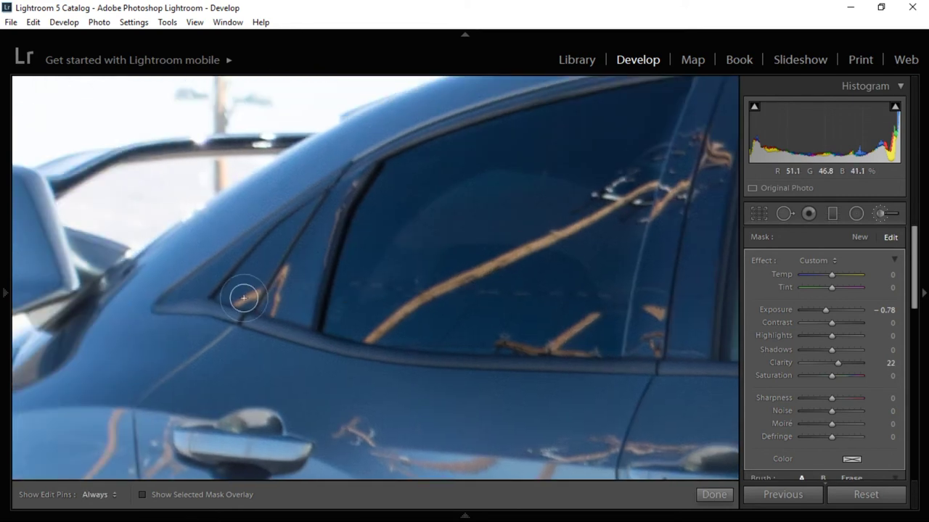
# Step: Try darkening the small quarter glass behind the rear side window, undo the stroke and check the whole photo
pyautogui.press('h')
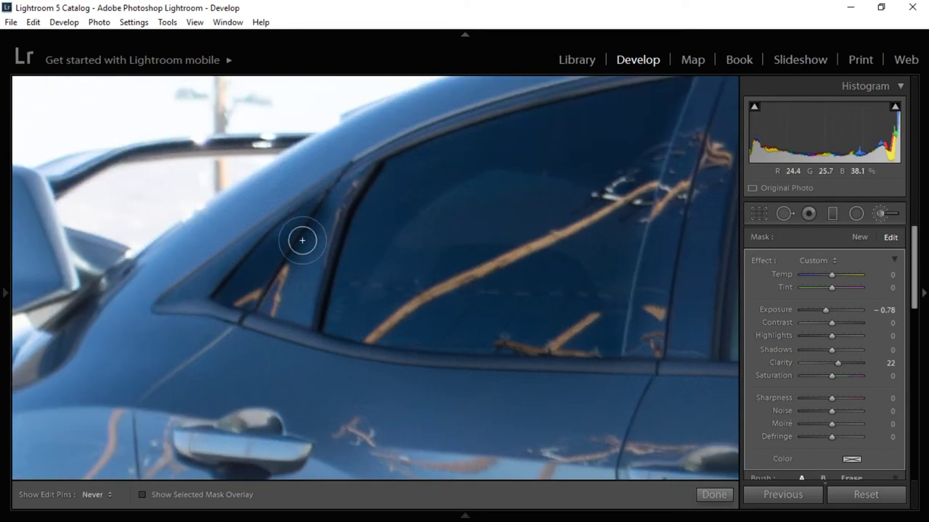
pyautogui.press('h')
pyautogui.hotkey('ctrl', 'z')
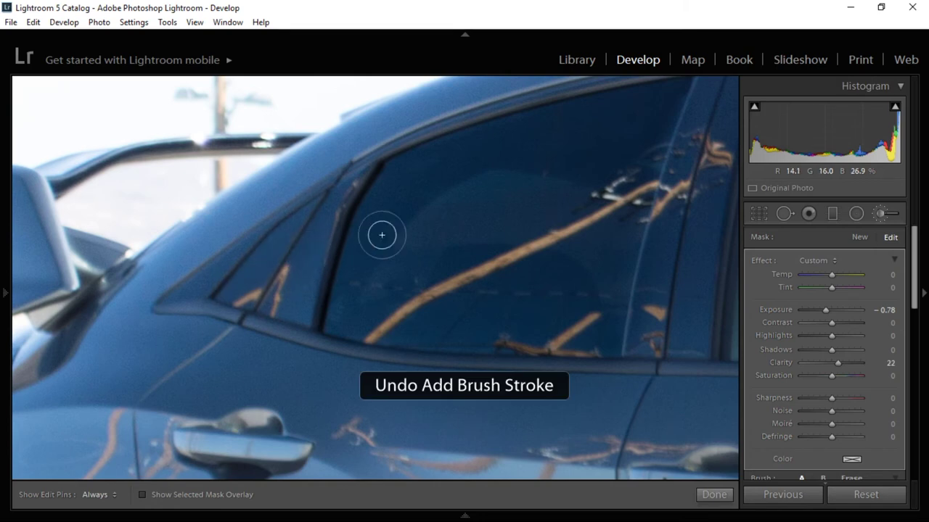
pyautogui.press('z')
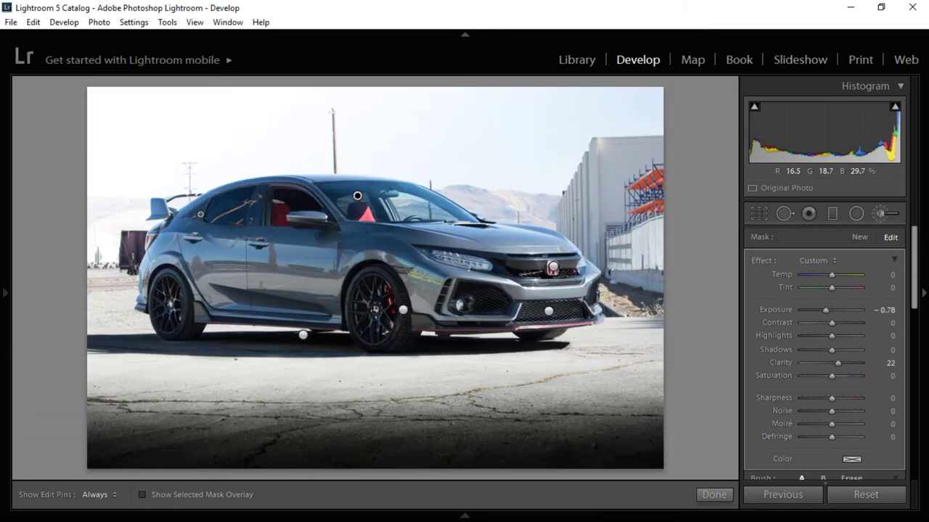
# Step: Darken the narrow pane directly behind the rear side window with the same brush adjustment
pyautogui.press('z')
pyautogui.press('h')
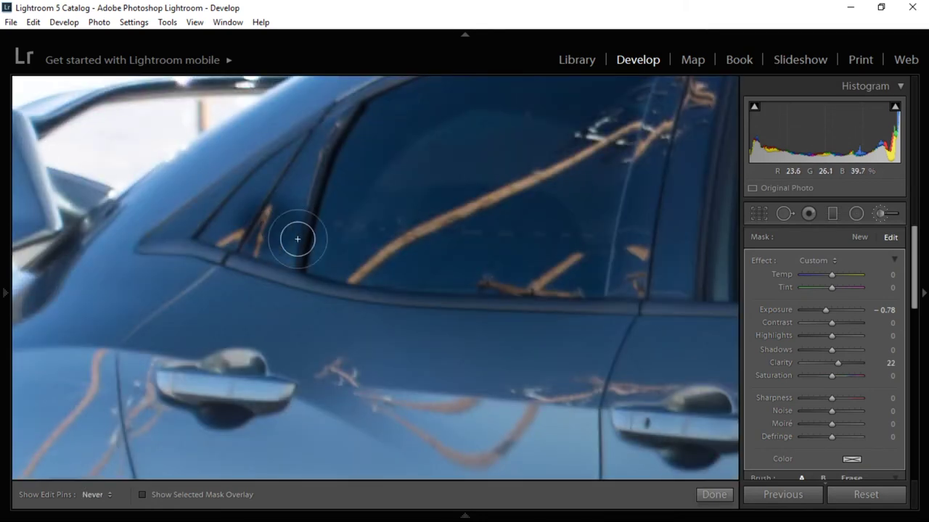
pyautogui.press('h')
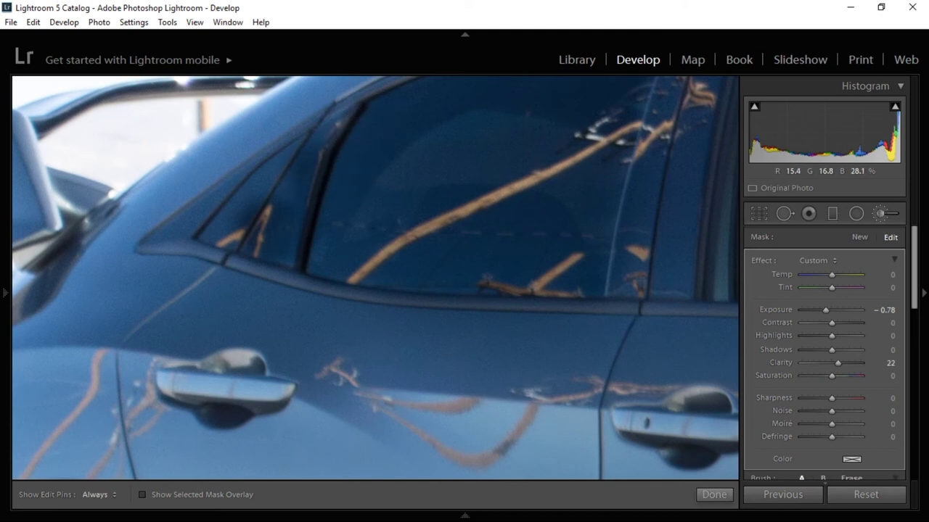
pyautogui.press('h')
pyautogui.moveTo(322, 202); pyautogui.dragTo(281, 192)
# Step: Darken the small triangular rear quarter glass into its corners with a reduced brush size
pyautogui.scroll(-1, 249, 198)
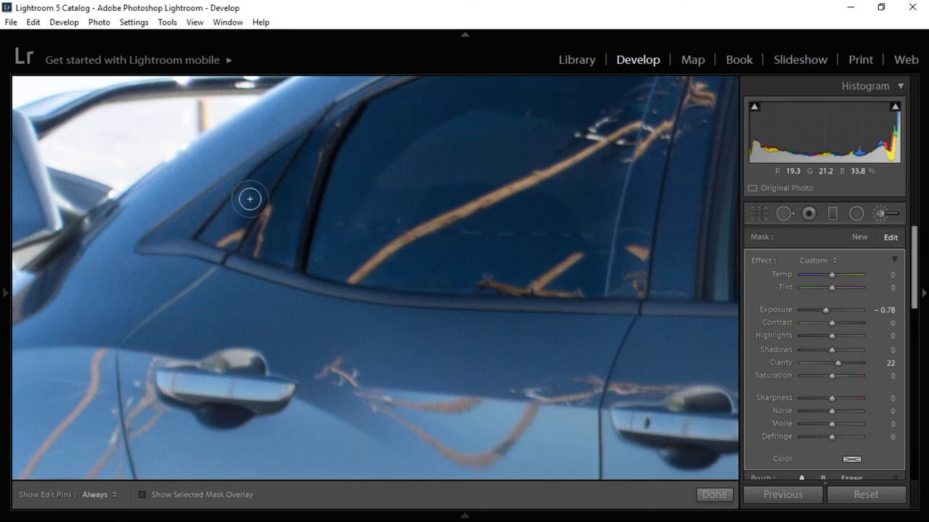
pyautogui.click(234, 216)
pyautogui.scroll(-2, 262, 187)
pyautogui.click(212, 220)
pyautogui.press('h')
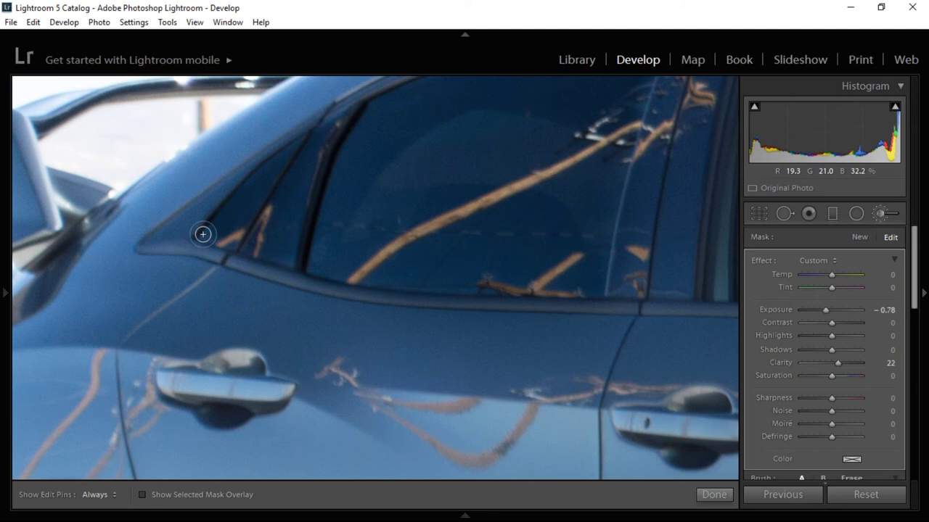
pyautogui.press('h')
pyautogui.press('h')
pyautogui.press('h')
pyautogui.click(260, 211)
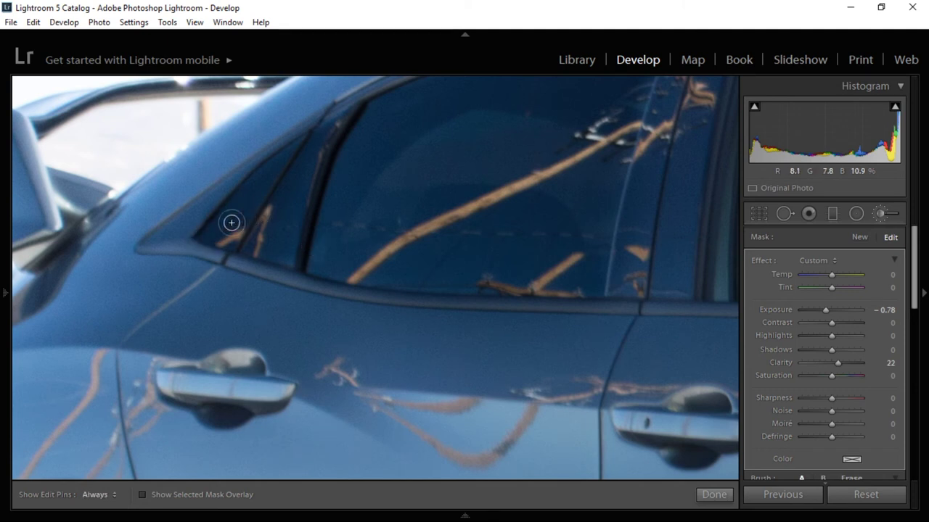
pyautogui.click(272, 257)
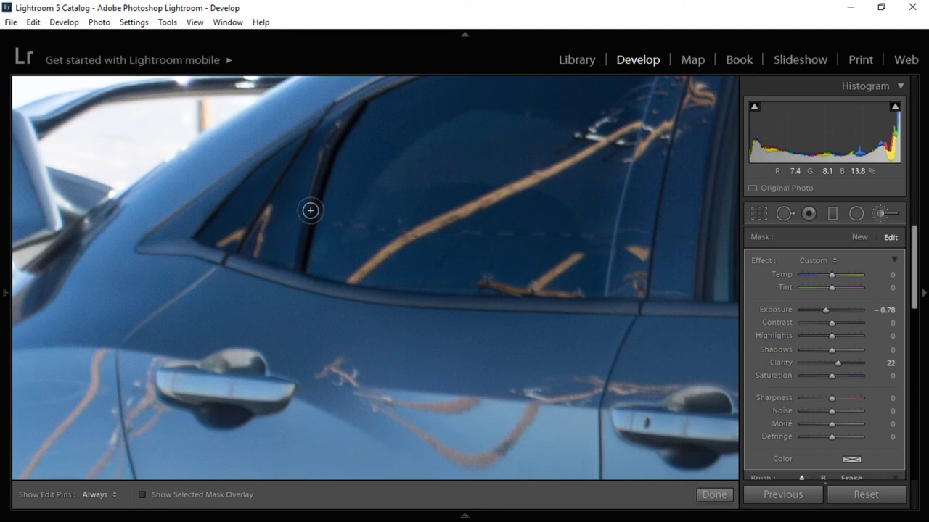
# Step: Touch up the darkening on the rear side window's upper rear glass and check it against the whole photo
pyautogui.click(373, 152)
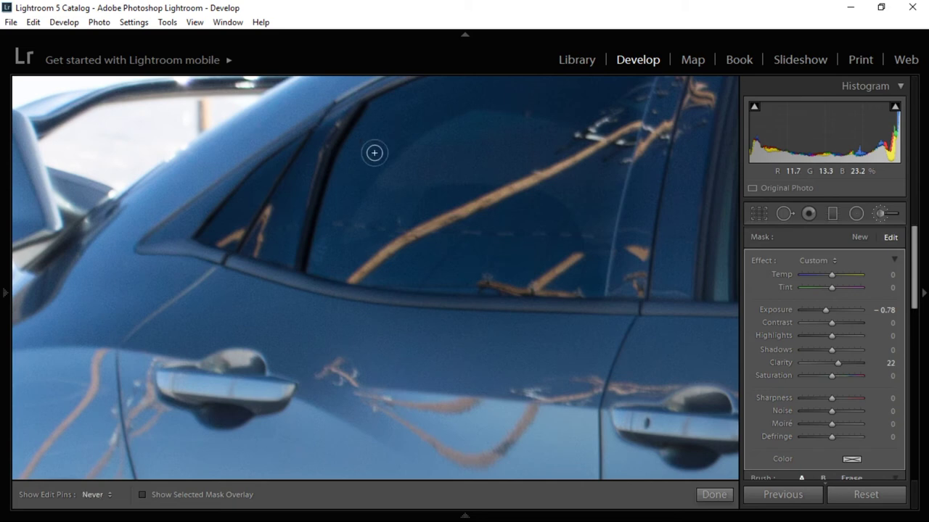
pyautogui.click(453, 208)
pyautogui.click(454, 210)
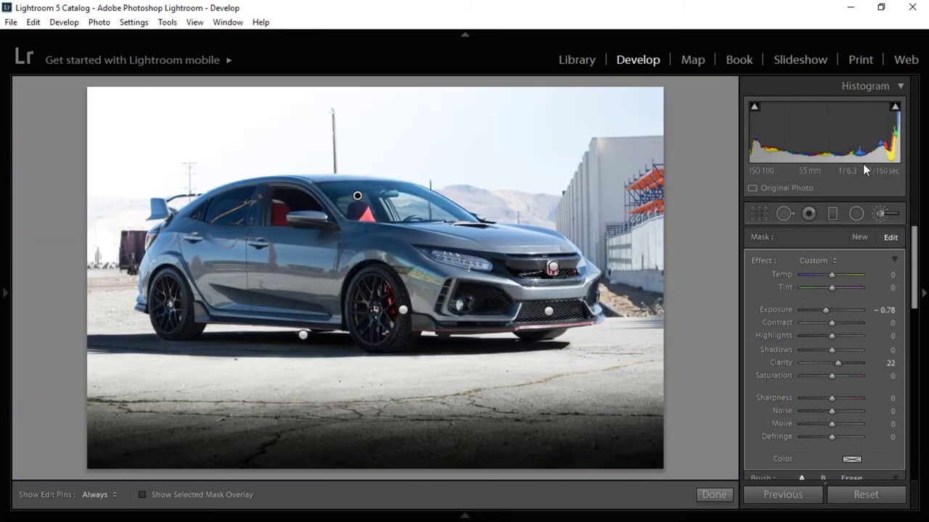
# Step: Start a new brush adjustment with Exposure −0.78 and Clarity 22 and darken the side mirror's lower housing
pyautogui.click(876, 213)
pyautogui.press('k')
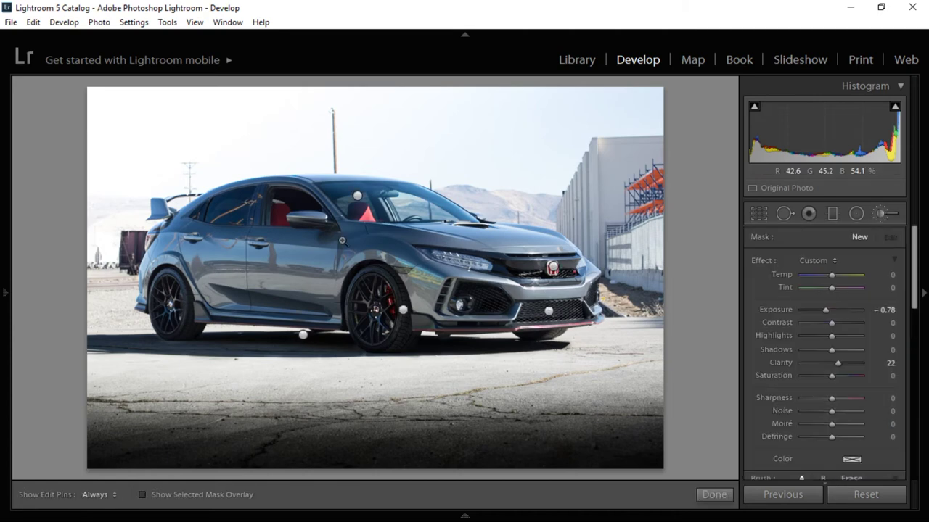
pyautogui.click(310, 219)
pyautogui.moveTo(331, 232); pyautogui.dragTo(363, 250)
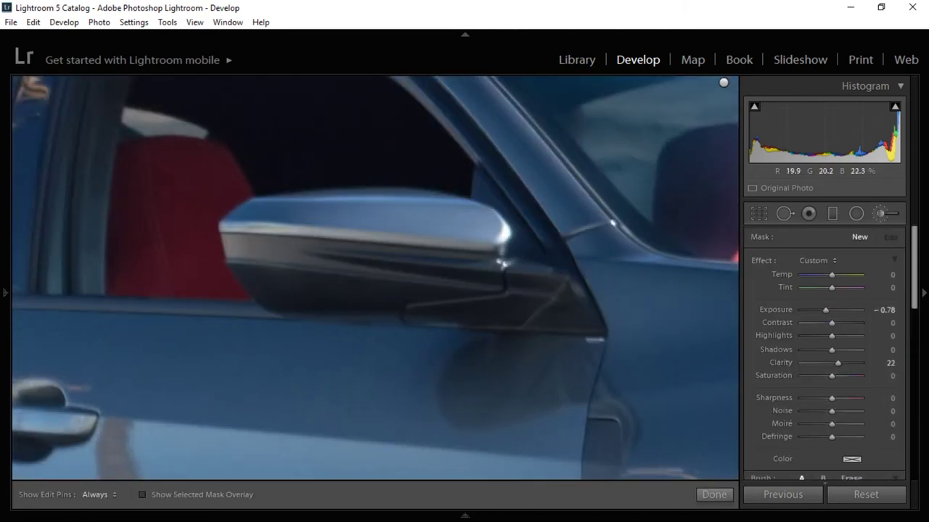
pyautogui.click(392, 233)
pyautogui.moveTo(478, 257); pyautogui.dragTo(273, 243)
pyautogui.press('h')
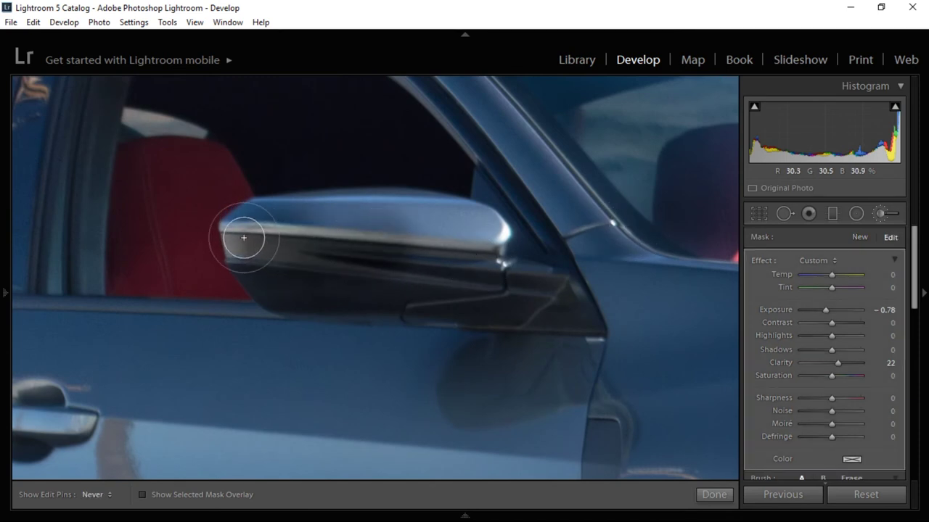
# Step: Darken the side mirror's trim, painted cap and mount with the same brush adjustment, using smaller brush sizes near the edges, and finish brushing
pyautogui.moveTo(253, 220)
pyautogui.mouseDown()
pyautogui.moveTo(255, 267)
pyautogui.moveTo(272, 291)
pyautogui.moveTo(484, 287)
pyautogui.moveTo(385, 275)
pyautogui.moveTo(556, 288)
pyautogui.moveTo(470, 295)
pyautogui.moveTo(572, 305)
pyautogui.mouseUp()
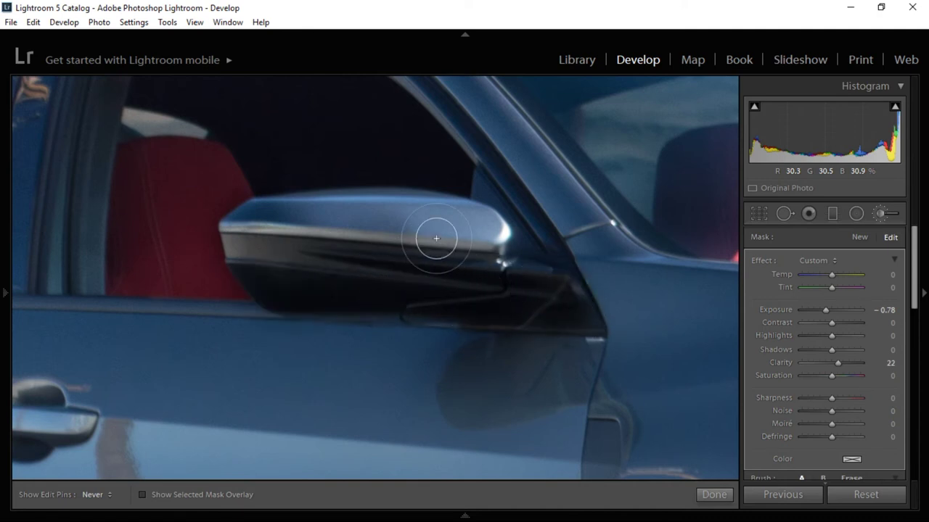
pyautogui.moveTo(431, 225)
pyautogui.mouseDown()
pyautogui.moveTo(280, 232)
pyautogui.moveTo(274, 222)
pyautogui.moveTo(497, 242)
pyautogui.moveTo(485, 219)
pyautogui.mouseUp()
pyautogui.scroll(-5, 485, 219)
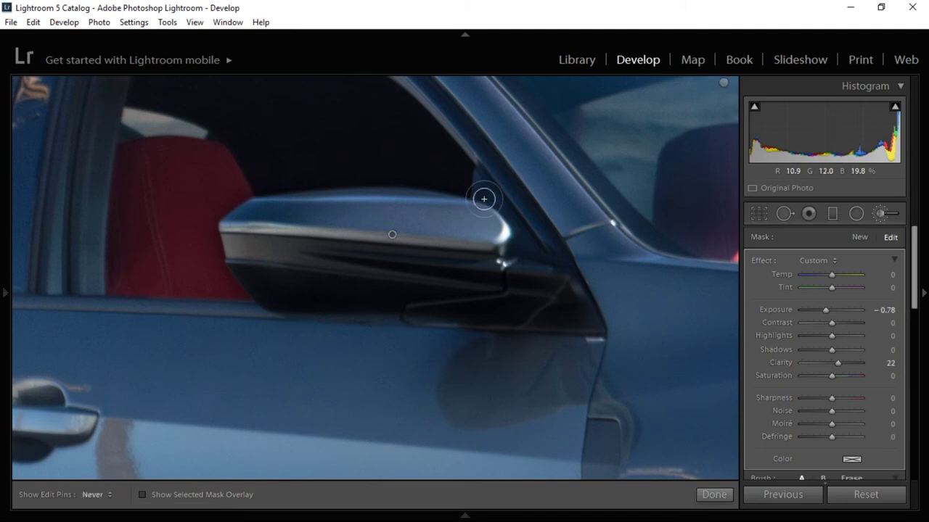
pyautogui.press('h')
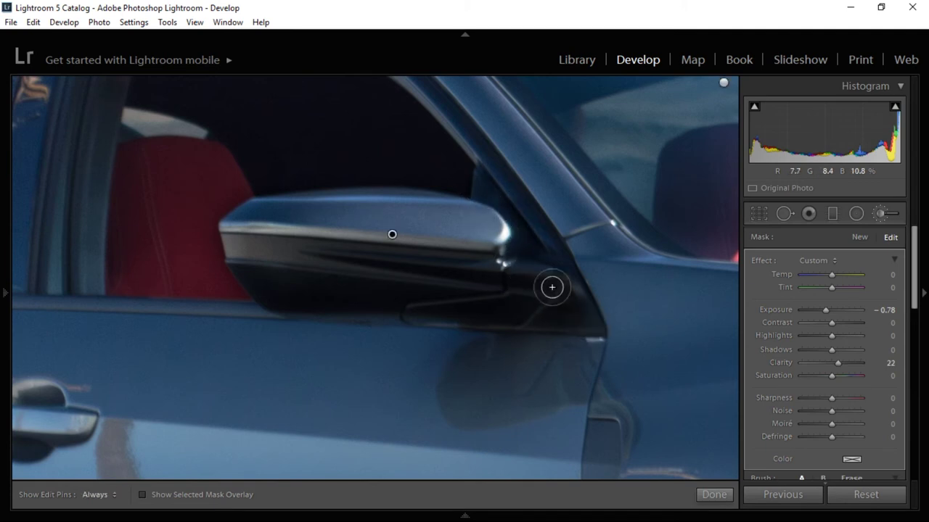
pyautogui.moveTo(589, 317); pyautogui.dragTo(590, 328)
pyautogui.press('h')
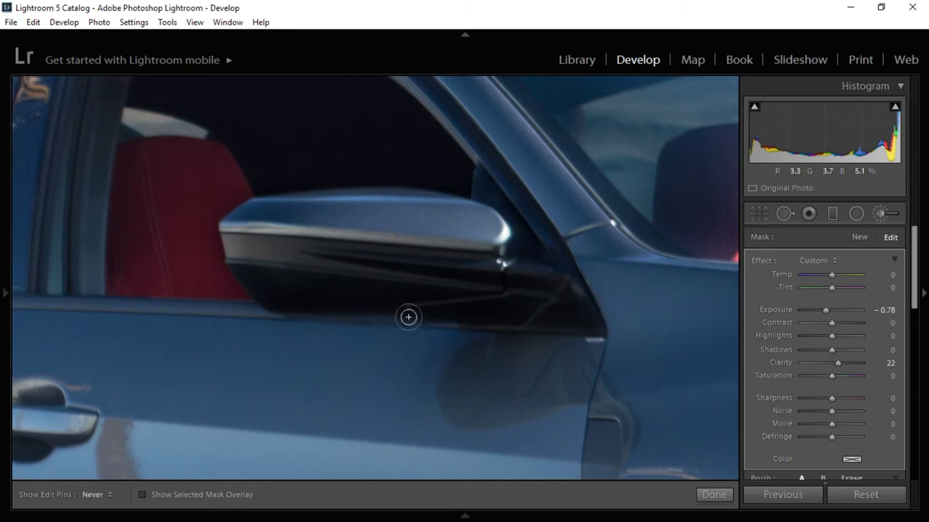
pyautogui.press('h')
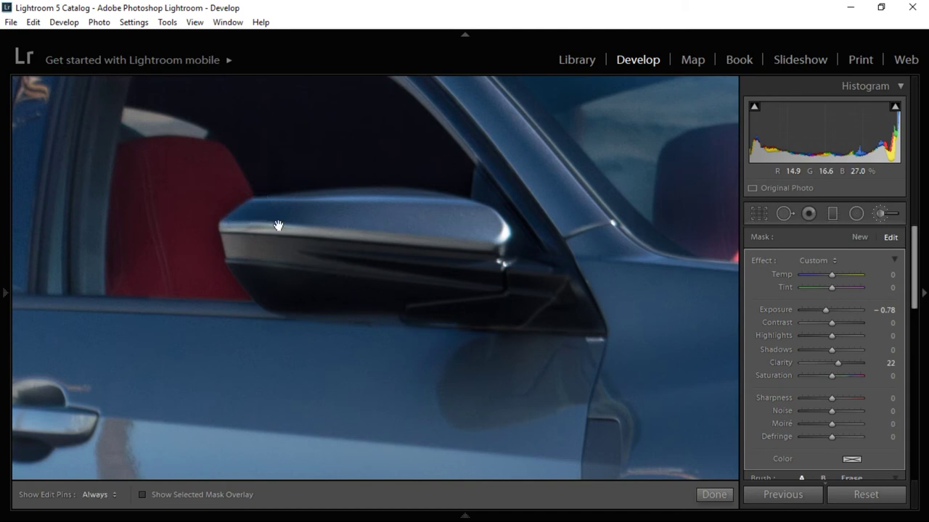
pyautogui.press('z')
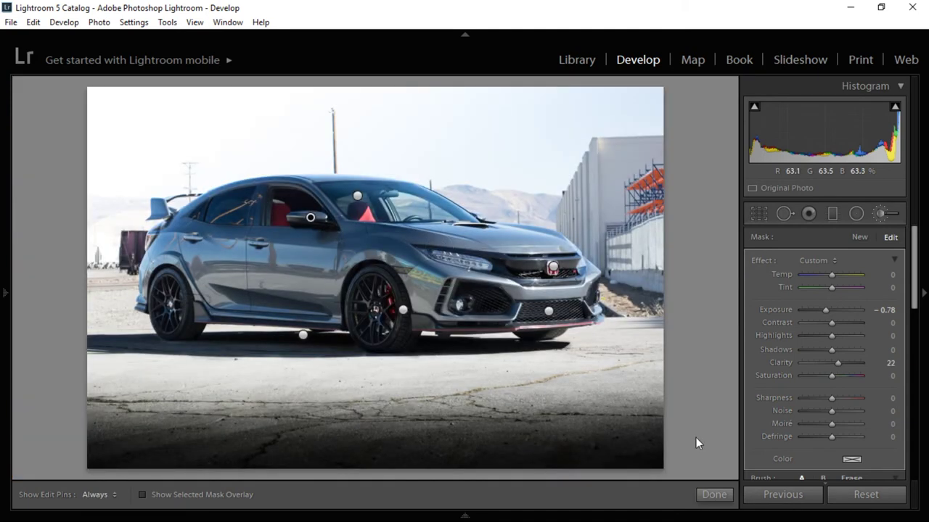
pyautogui.click(714, 494)
# Step: Compare the edited car photo with its original version several times, examining the sky, car body and foreground
pyautogui.press('\\')
pyautogui.press('\\')
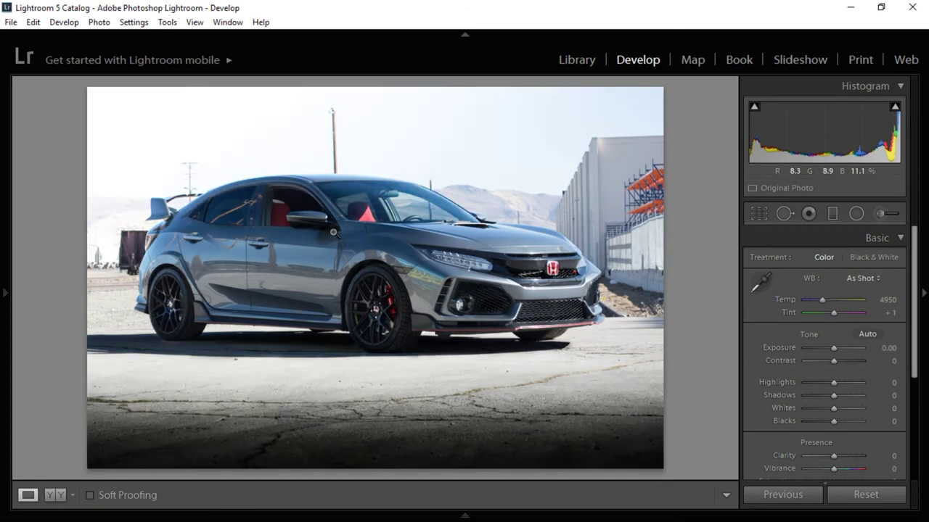
pyautogui.press('\\')
pyautogui.press('\\')
pyautogui.press('\\')
pyautogui.press('\\')
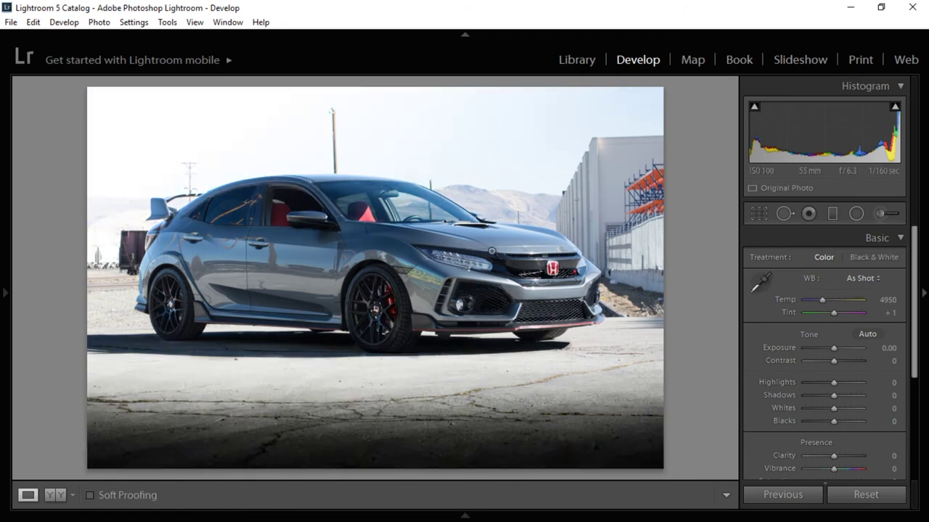
pyautogui.press('\\')
pyautogui.press('\\')
pyautogui.press('\\')
pyautogui.press('\\')
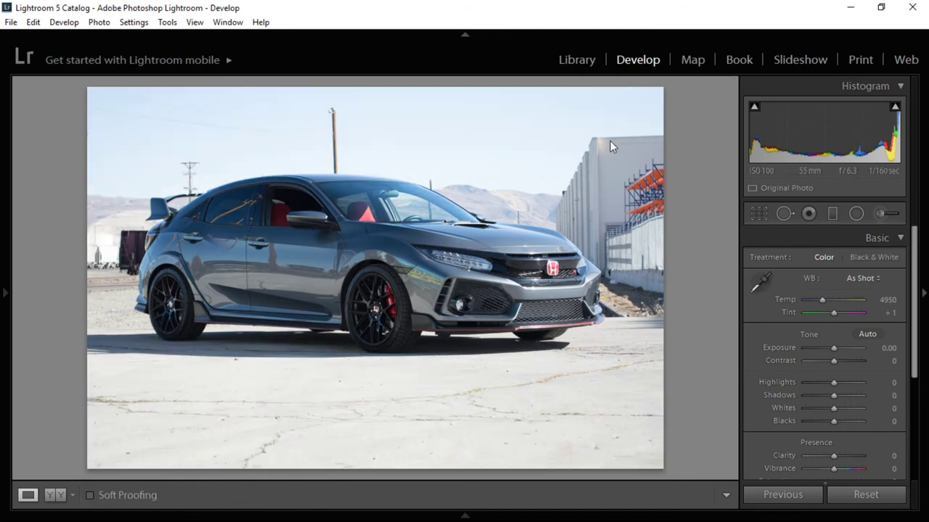
pyautogui.press('\\')
pyautogui.press('\\')
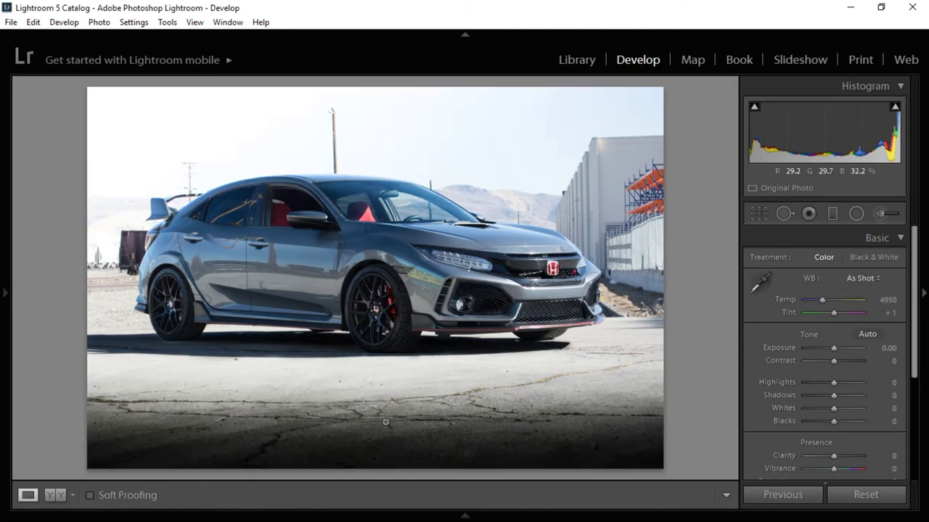
pyautogui.press('\\')
pyautogui.press('\\')
pyautogui.press('\\')
pyautogui.press('\\')
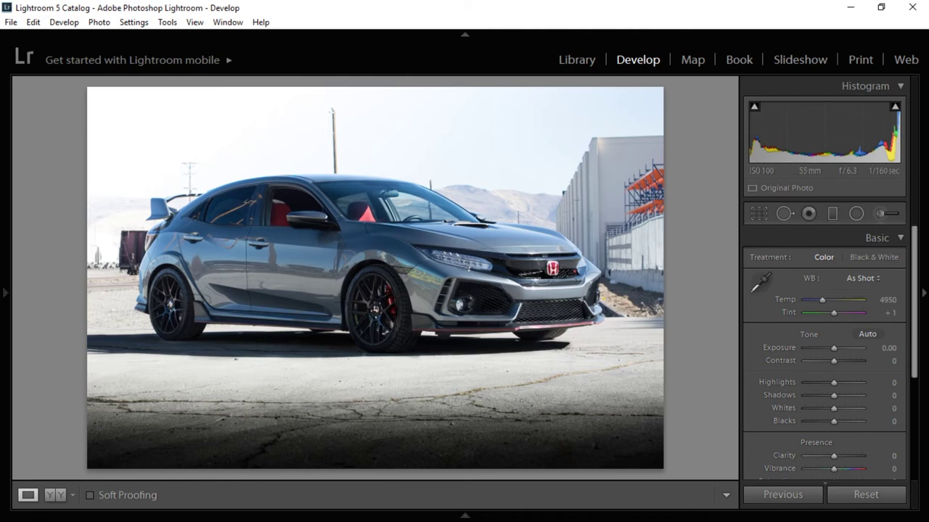
# Step: Switch from Lightroom to the DSC_0750.jpg document in Photoshop
pyautogui.click(851, 9)
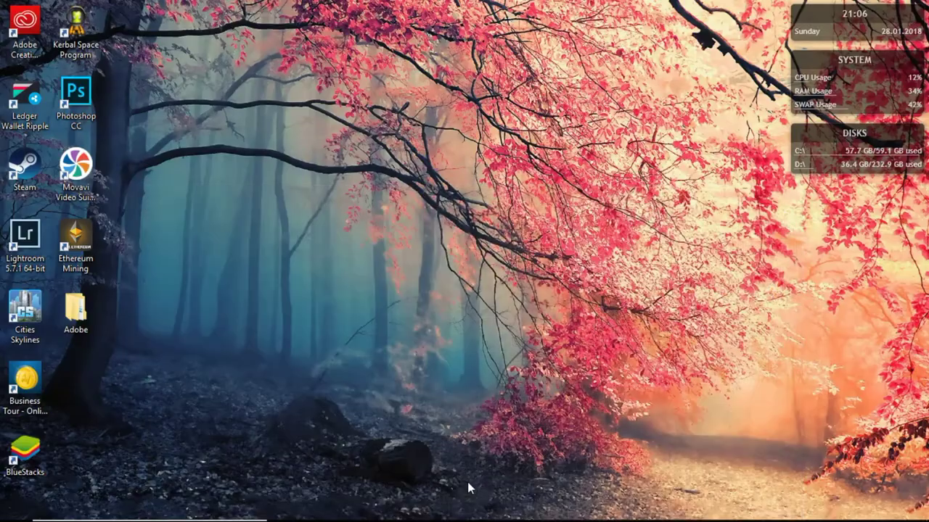
pyautogui.moveTo(451, 520)
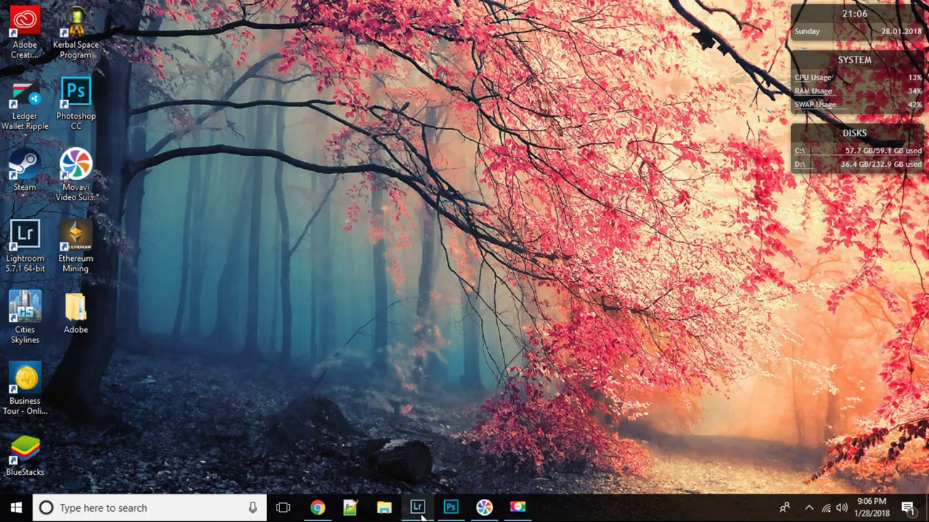
pyautogui.click(453, 512)
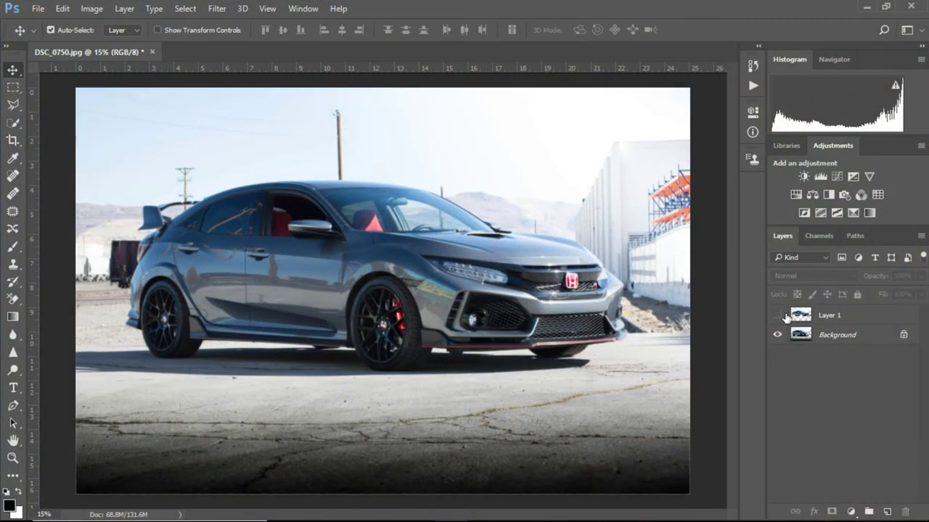
# Step: Compare the car's ride height with Layer 1 shown and hidden
pyautogui.click(778, 316)
pyautogui.click(779, 316)
pyautogui.click(779, 316)
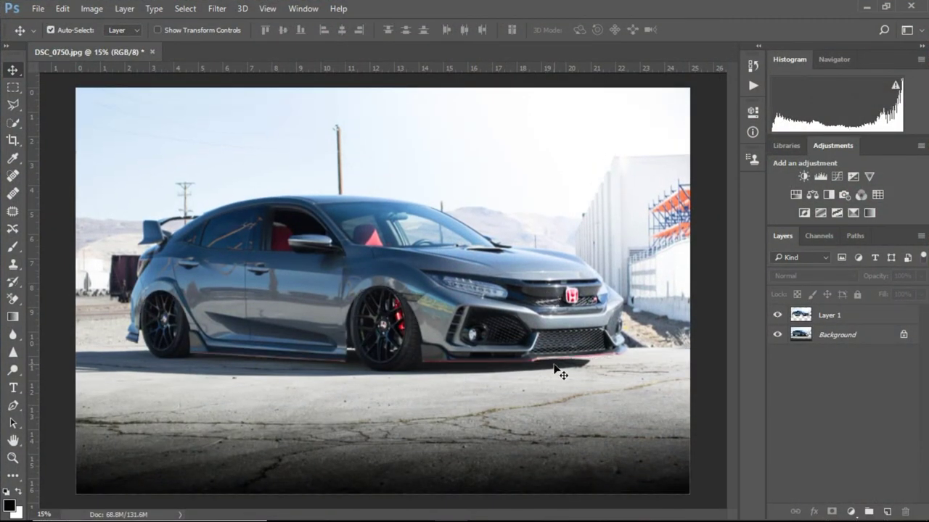
pyautogui.click(777, 316)
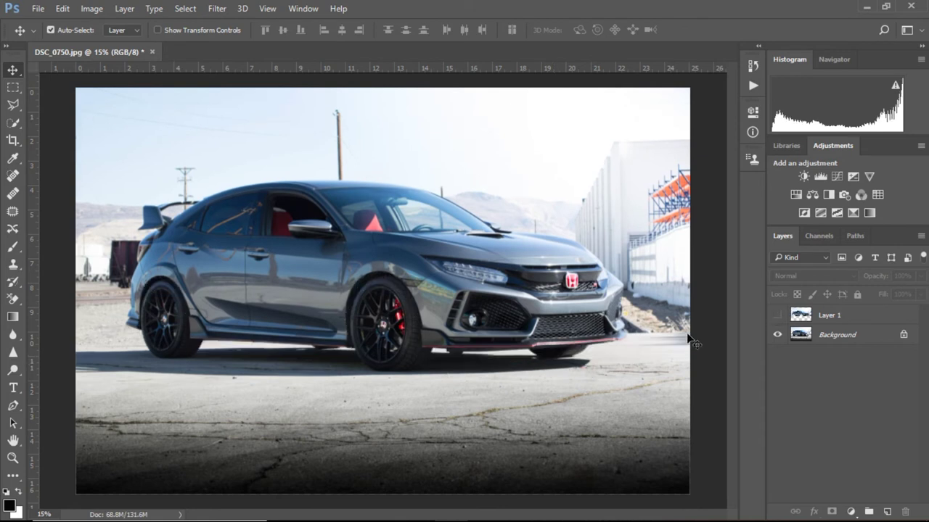
pyautogui.click(775, 314)
pyautogui.click(777, 315)
pyautogui.click(777, 315)
pyautogui.click(777, 315)
# Step: Delete Layer 1 so that only the Background layer is left
pyautogui.click(858, 320)
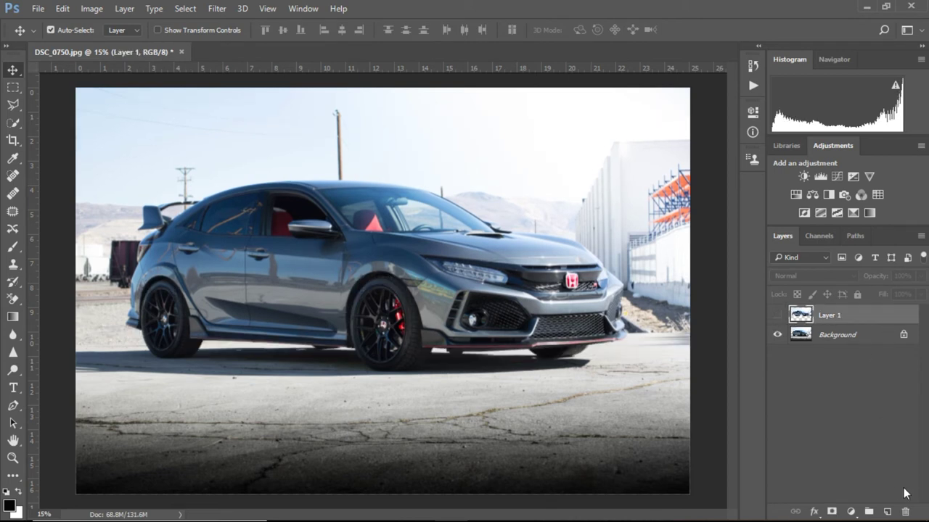
pyautogui.click(904, 511)
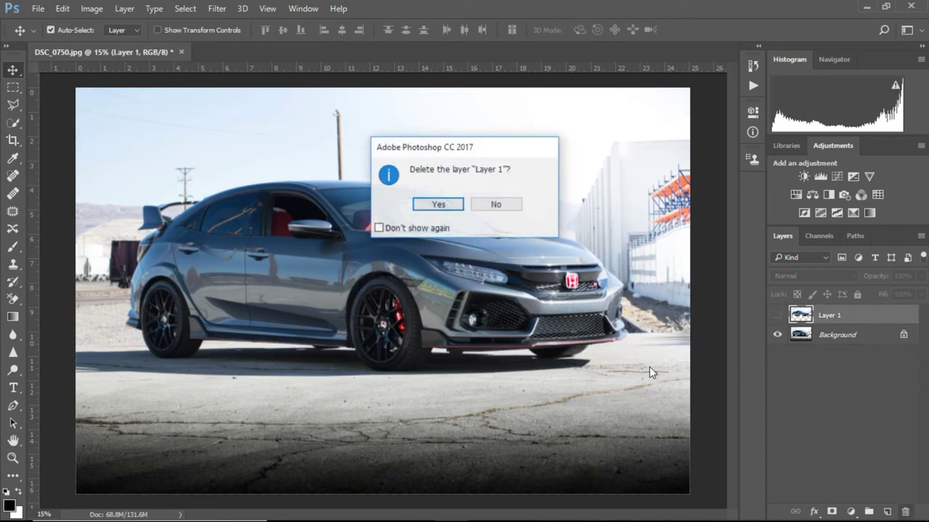
pyautogui.click(435, 205)
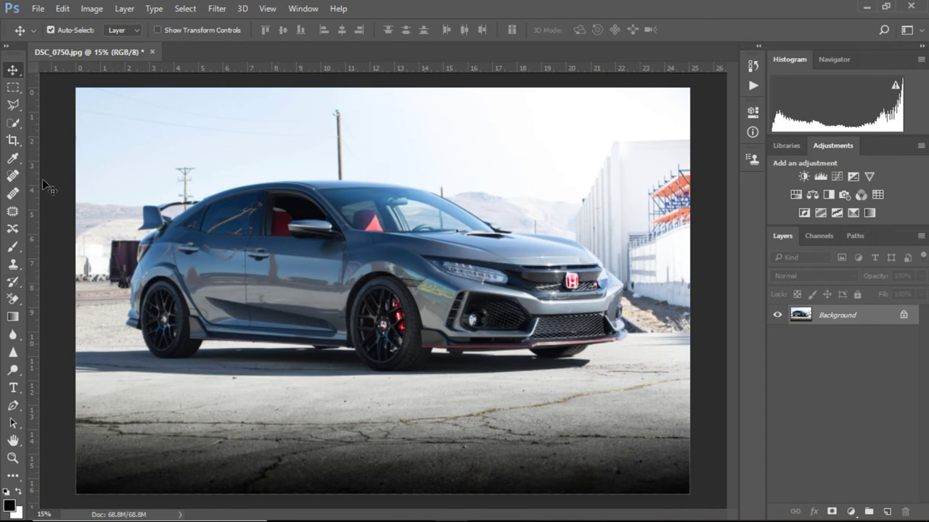
# Step: Activate the Polygonal Lasso Tool for outlining the car's lower edge from the rear wheel area
pyautogui.rightClick(63, 265)
pyautogui.click(57, 225)
pyautogui.press('z')
pyautogui.click(68, 378)
pyautogui.click(71, 376)
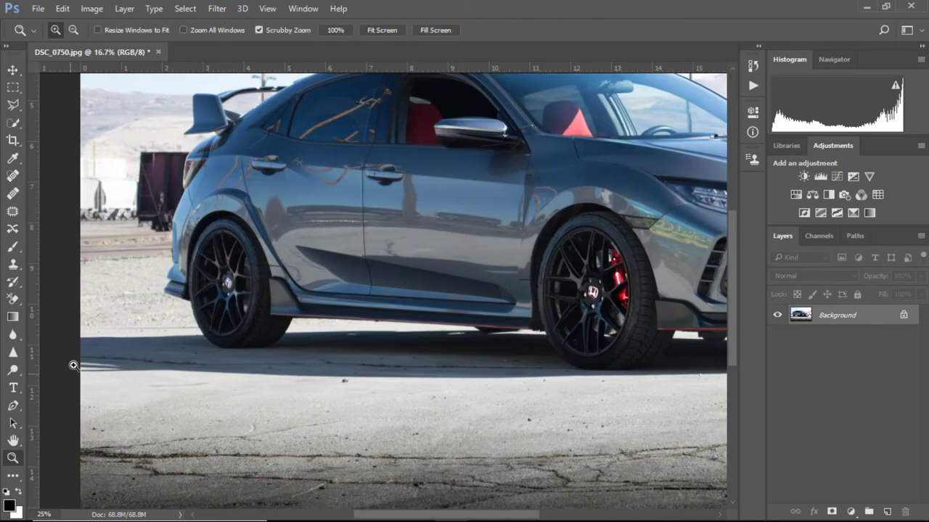
pyautogui.click(69, 347)
pyautogui.press('v')
pyautogui.moveTo(92, 303); pyautogui.dragTo(198, 325)
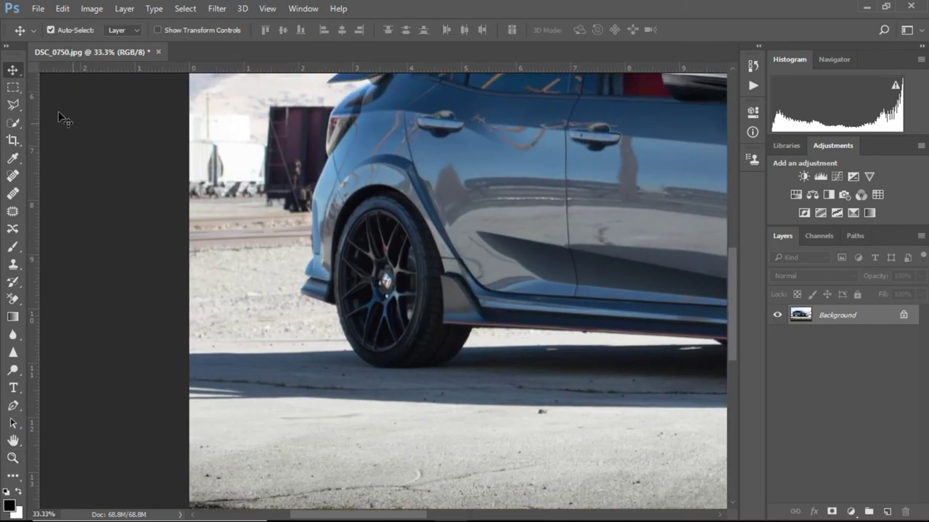
pyautogui.click(12, 106)
pyautogui.rightClick(11, 105)
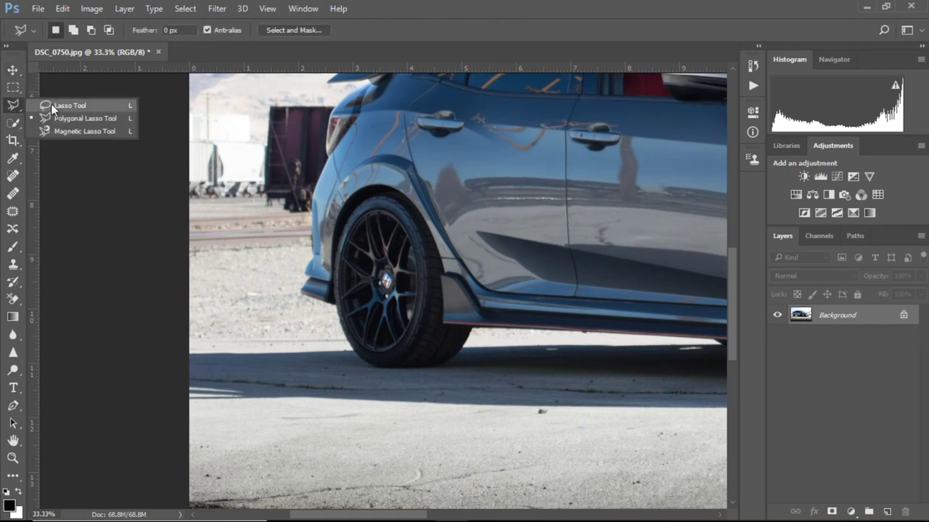
pyautogui.click(84, 123)
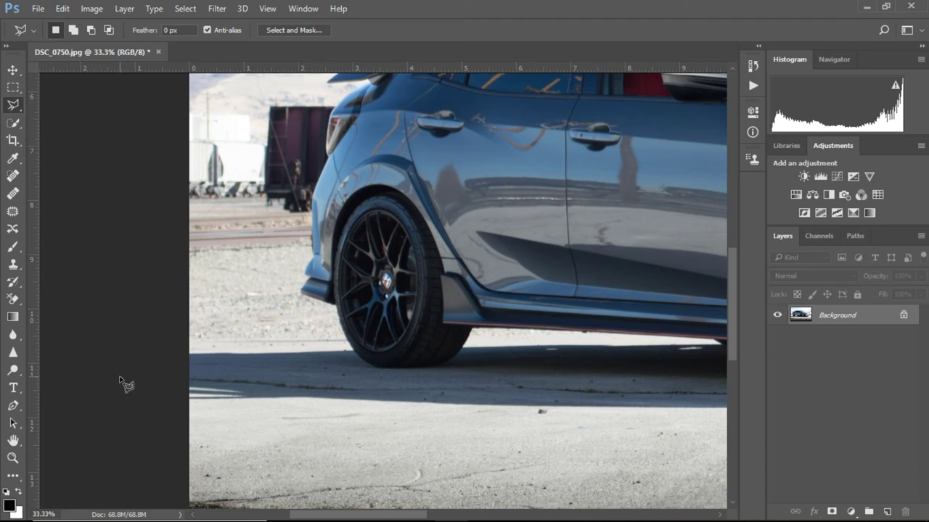
pyautogui.click(114, 336)
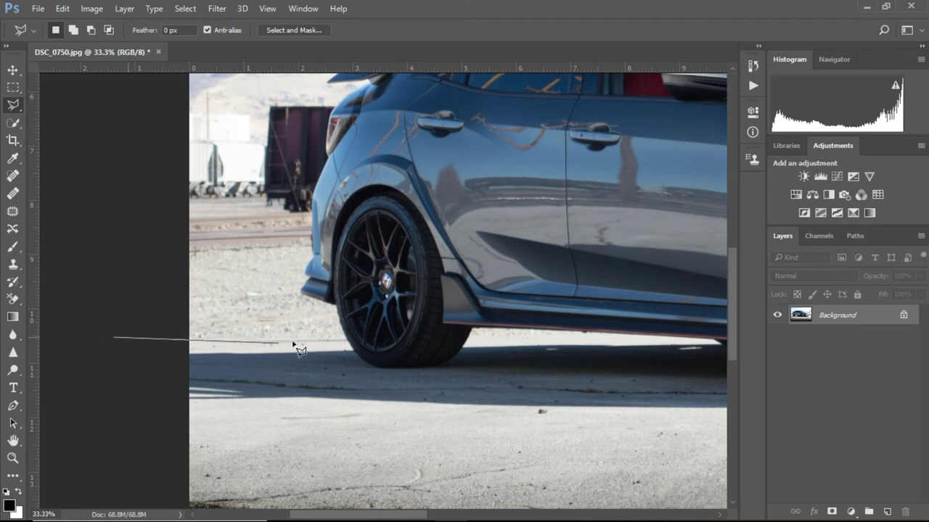
pyautogui.click(128, 273)
pyautogui.click(74, 306)
pyautogui.click(98, 339)
pyautogui.click(114, 337)
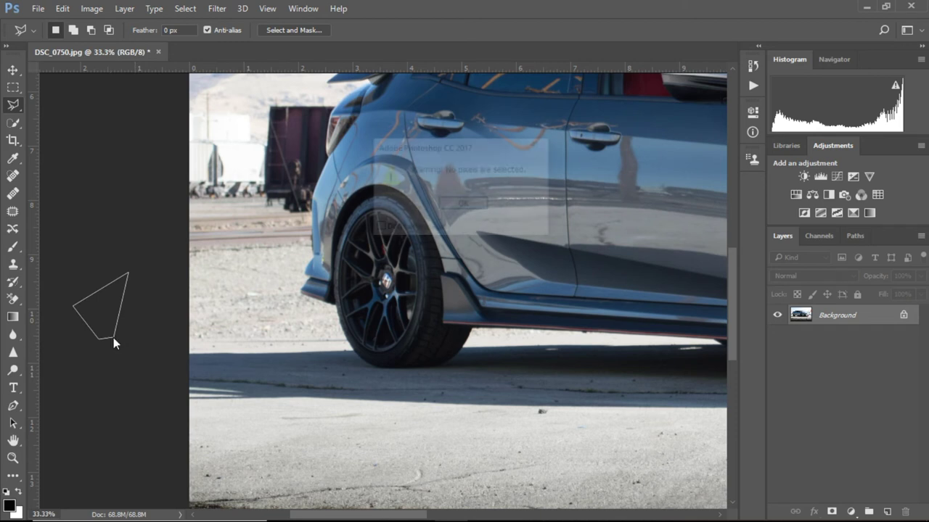
pyautogui.click(462, 205)
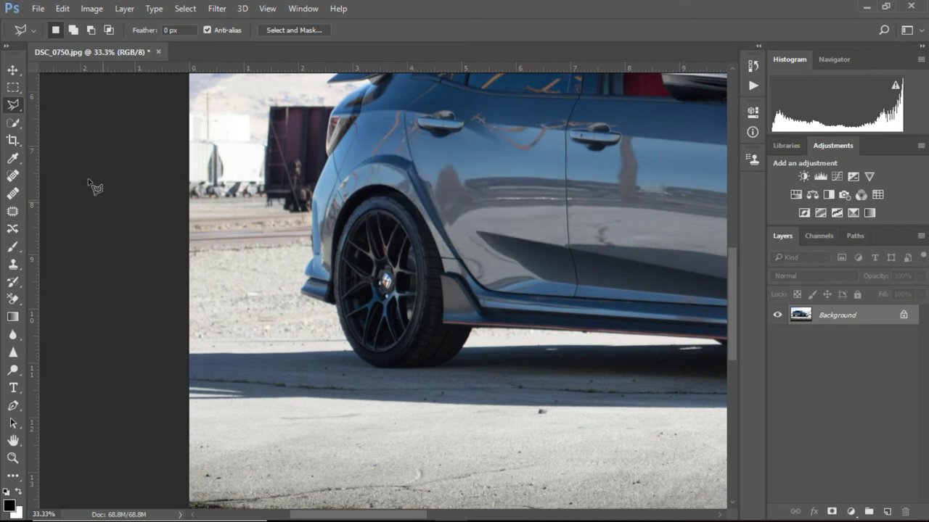
# Step: Start a polygonal lasso outline beyond the photo's left edge and trace the rear bumper and rear wheel arch down to the side skirt
pyautogui.moveTo(149, 191); pyautogui.dragTo(162, 240)
pyautogui.click(174, 321)
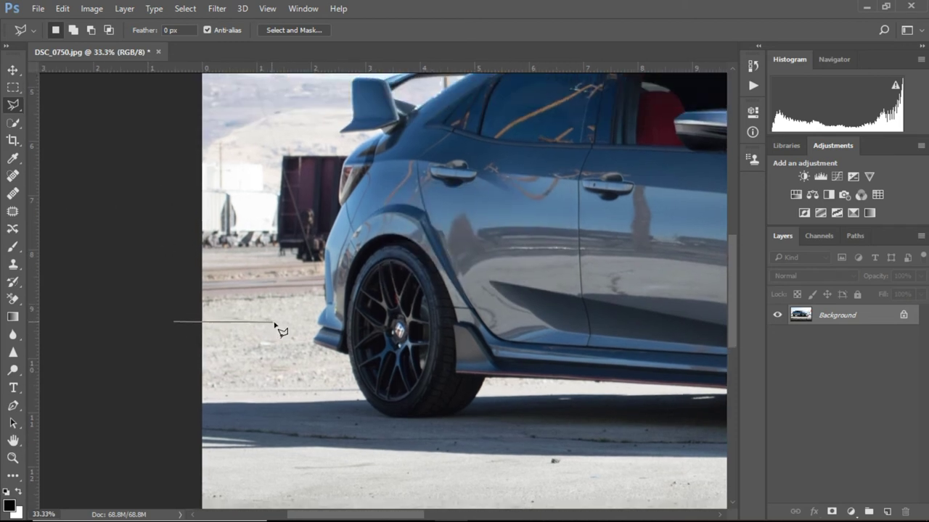
pyautogui.click(320, 331)
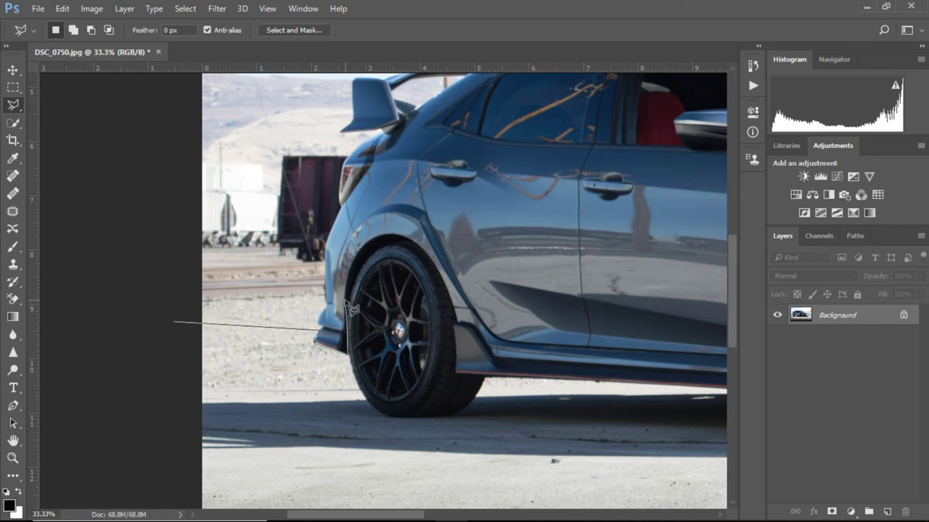
pyautogui.click(371, 239)
pyautogui.click(392, 236)
pyautogui.click(440, 277)
pyautogui.moveTo(456, 309); pyautogui.dragTo(418, 205)
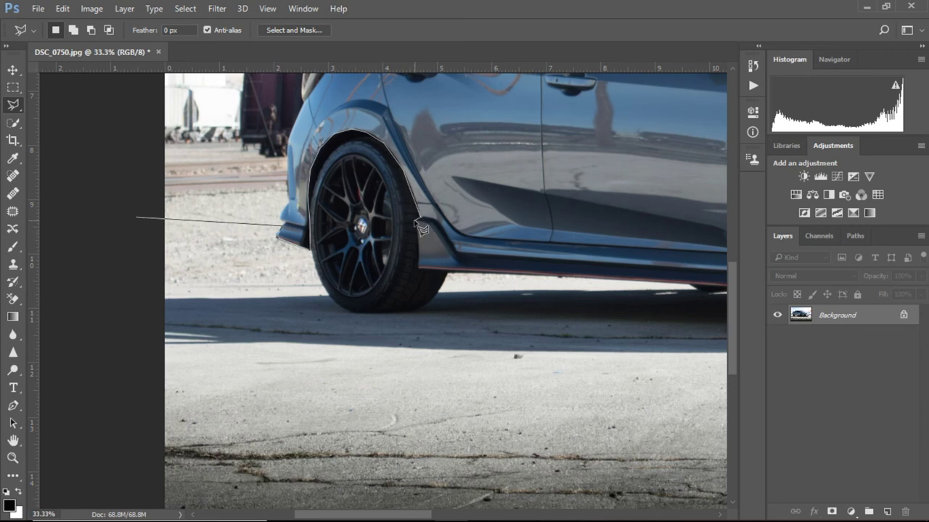
pyautogui.click(418, 269)
# Step: Continue the lasso outline along the side skirt's lower edge and around the front wheel arch to the front bumper's lower corner
pyautogui.moveTo(554, 276); pyautogui.dragTo(222, 312)
pyautogui.click(258, 316)
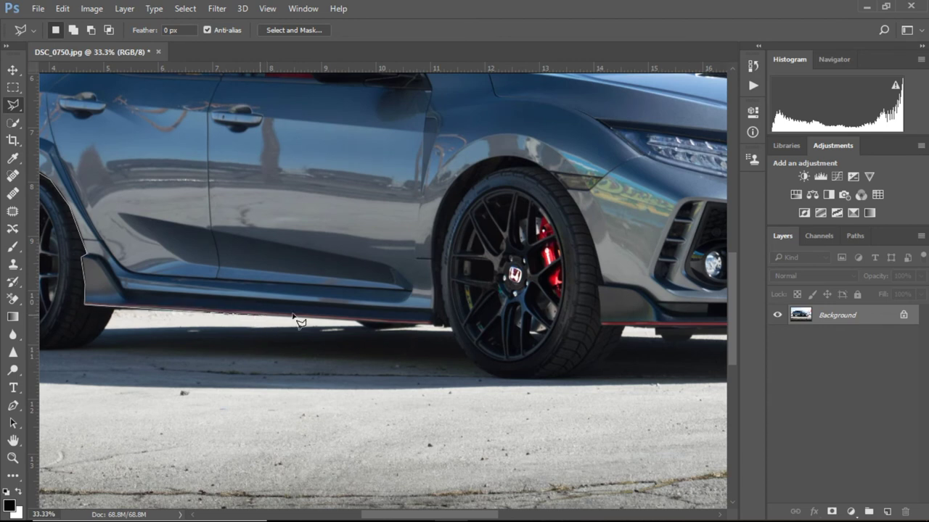
pyautogui.click(415, 323)
pyautogui.click(438, 325)
pyautogui.moveTo(433, 306)
pyautogui.mouseDown()
pyautogui.moveTo(432, 228)
pyautogui.moveTo(442, 198)
pyautogui.moveTo(461, 173)
pyautogui.moveTo(512, 158)
pyautogui.moveTo(549, 171)
pyautogui.moveTo(591, 228)
pyautogui.moveTo(579, 210)
pyautogui.moveTo(603, 285)
pyautogui.moveTo(597, 292)
pyautogui.moveTo(476, 193)
pyautogui.mouseUp()
pyautogui.click(481, 228)
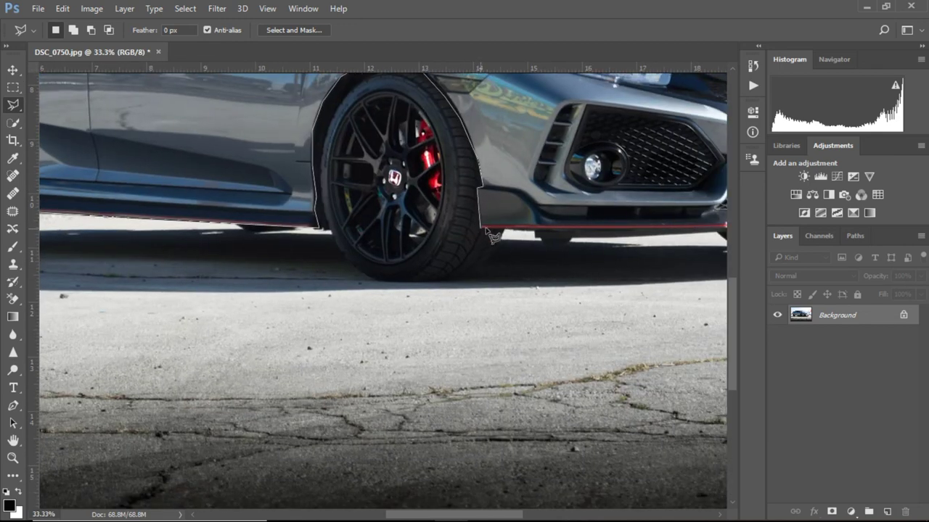
# Step: Extend the lasso outline along the front bumper's red lower lip and out past the photo's right edge
pyautogui.moveTo(642, 233); pyautogui.dragTo(254, 254)
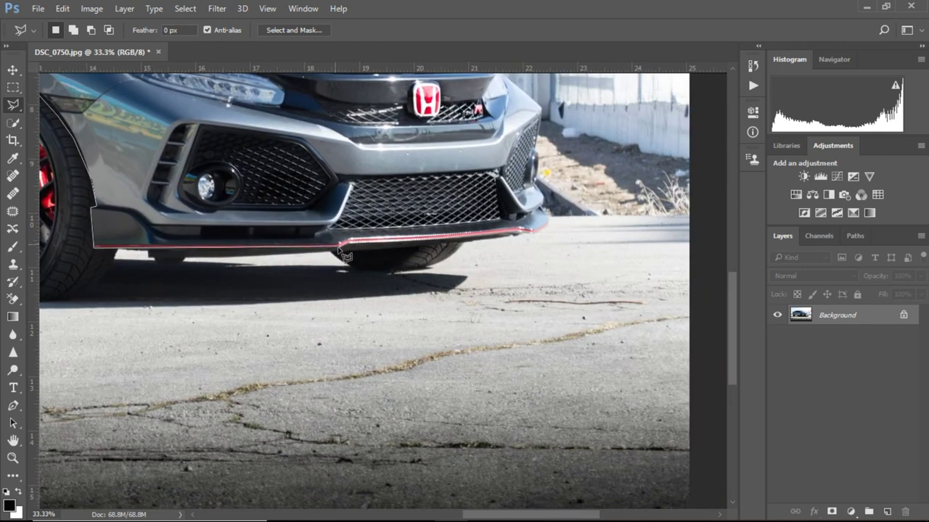
pyautogui.moveTo(338, 249)
pyautogui.mouseDown()
pyautogui.moveTo(429, 248)
pyautogui.moveTo(125, 254)
pyautogui.mouseUp()
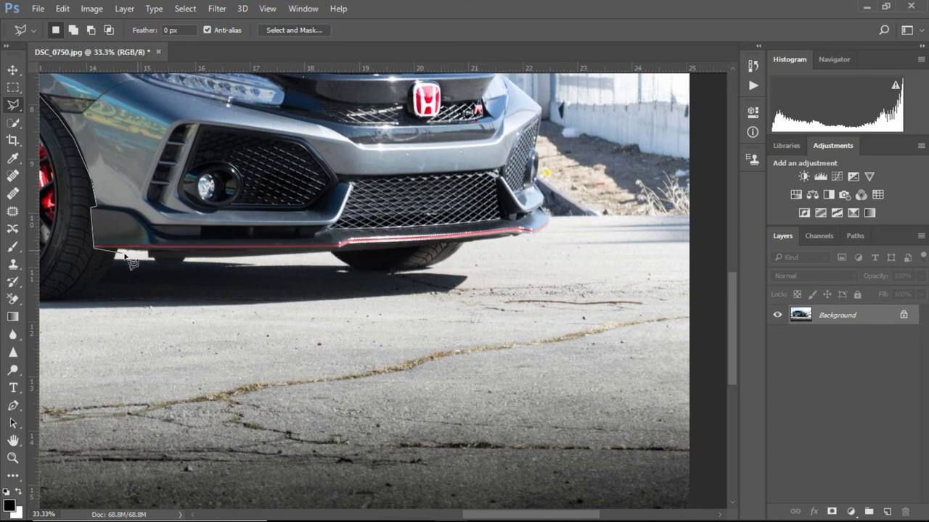
pyautogui.click(341, 248)
pyautogui.moveTo(351, 245)
pyautogui.mouseDown()
pyautogui.moveTo(479, 244)
pyautogui.moveTo(548, 227)
pyautogui.moveTo(696, 224)
pyautogui.moveTo(236, 312)
pyautogui.moveTo(291, 304)
pyautogui.mouseUp()
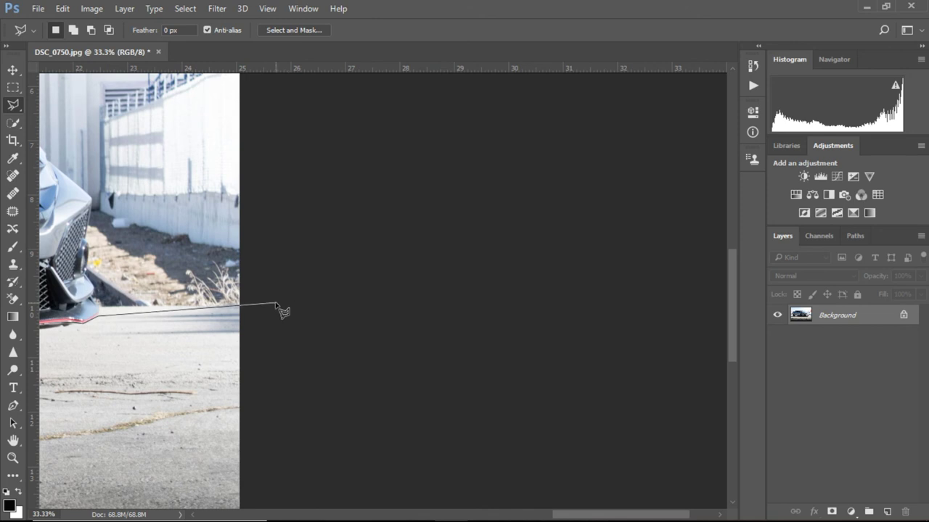
pyautogui.click(285, 307)
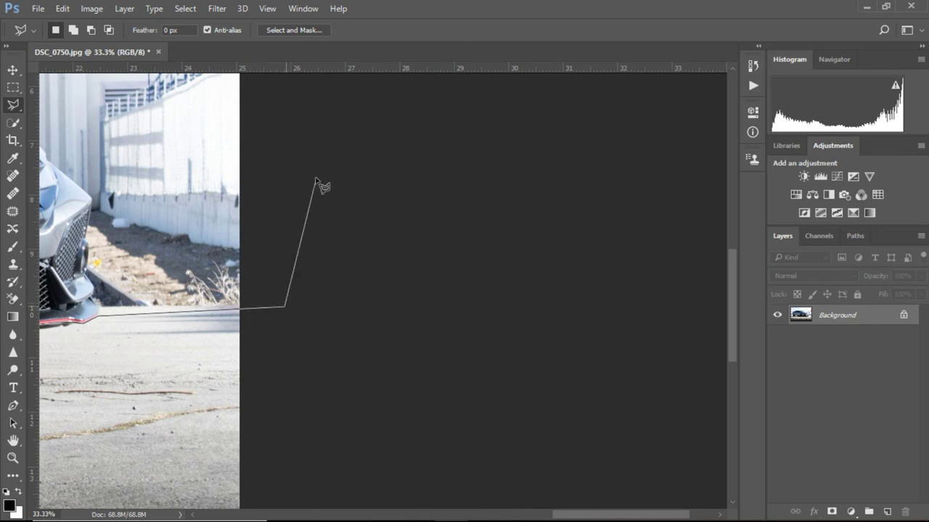
# Step: Extend the lasso outline up beyond the photo's right edge and across above its top edge, past the upper-left corner
pyautogui.moveTo(312, 229); pyautogui.dragTo(321, 412)
pyautogui.moveTo(301, 177); pyautogui.dragTo(287, 369)
pyautogui.moveTo(293, 259); pyautogui.dragTo(305, 413)
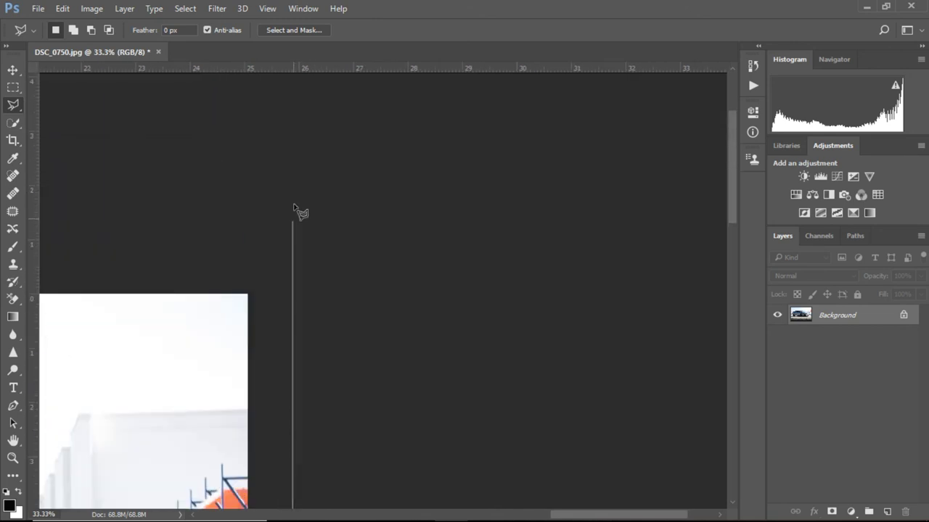
pyautogui.click(294, 207)
pyautogui.moveTo(156, 243)
pyautogui.mouseDown()
pyautogui.moveTo(415, 245)
pyautogui.moveTo(420, 224)
pyautogui.mouseUp()
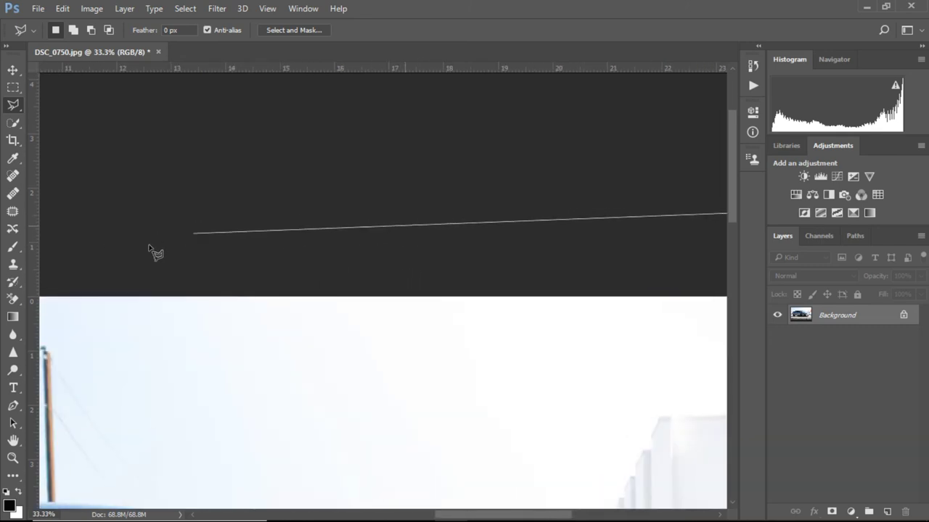
pyautogui.moveTo(137, 244); pyautogui.dragTo(697, 239)
pyautogui.click(204, 247)
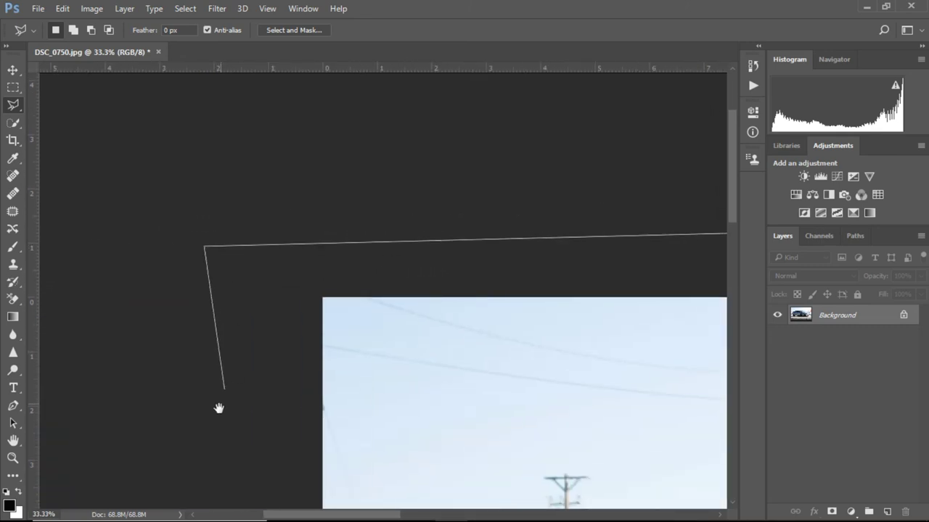
# Step: Bring the lasso outline down beyond the photo's left edge and close it at its starting point beside the rear bumper
pyautogui.moveTo(218, 408); pyautogui.dragTo(220, 167)
pyautogui.moveTo(203, 387); pyautogui.dragTo(236, 154)
pyautogui.scroll(-5, 282, 314)
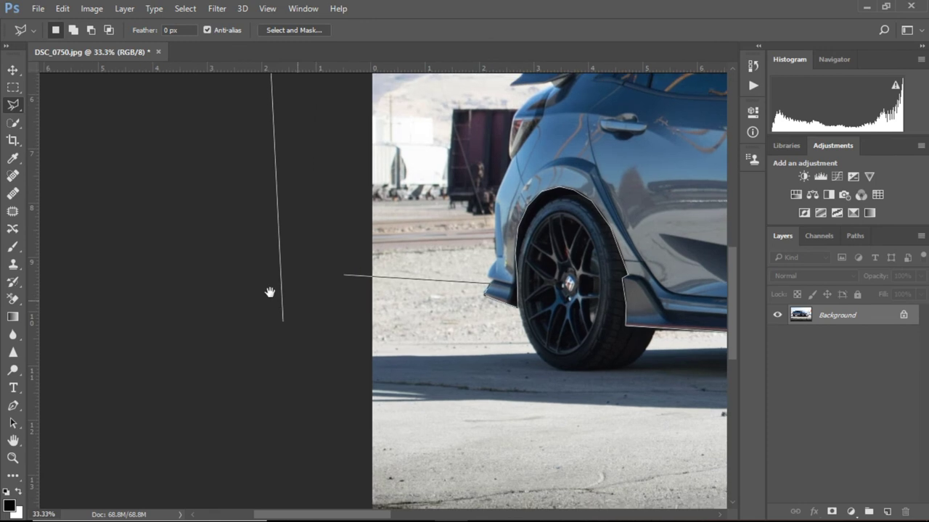
pyautogui.hscroll(2, 269, 290)
pyautogui.click(251, 275)
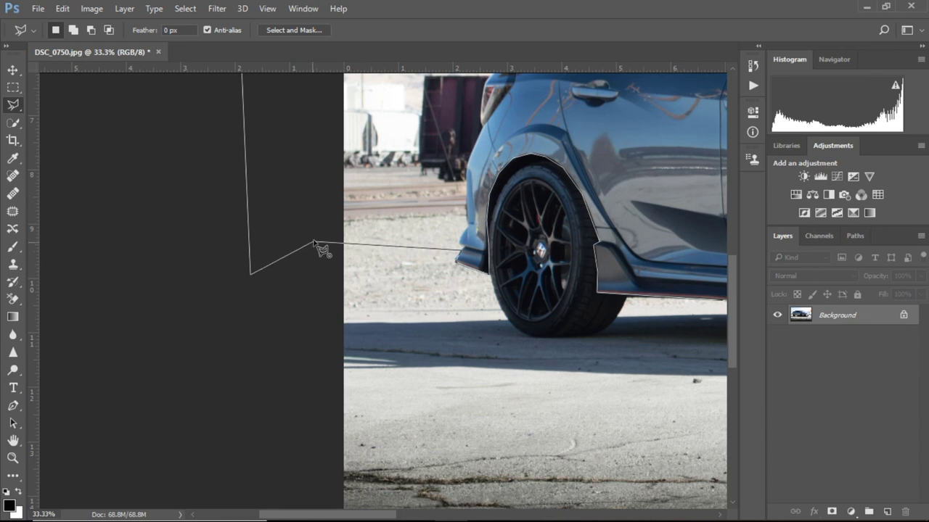
pyautogui.click(316, 244)
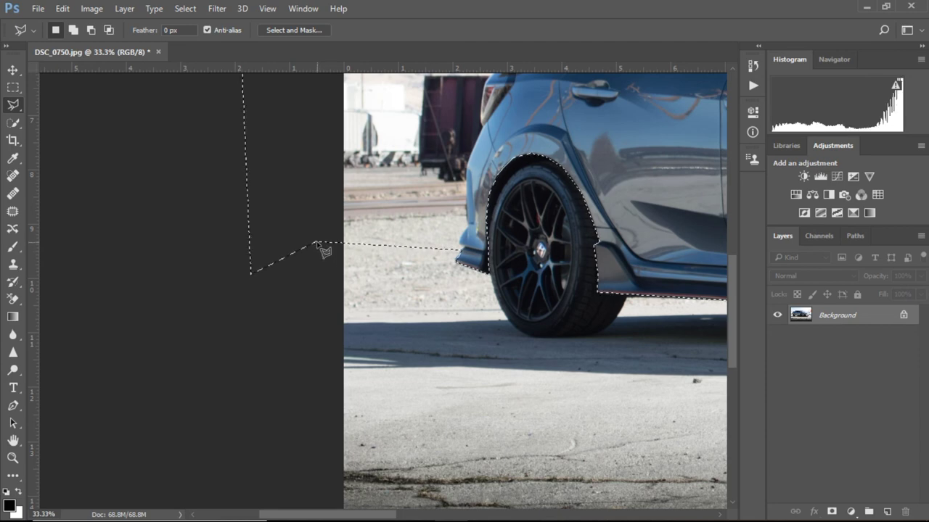
# Step: Copy the selected upper part of the photo and paste it as a new layer
pyautogui.click(62, 8)
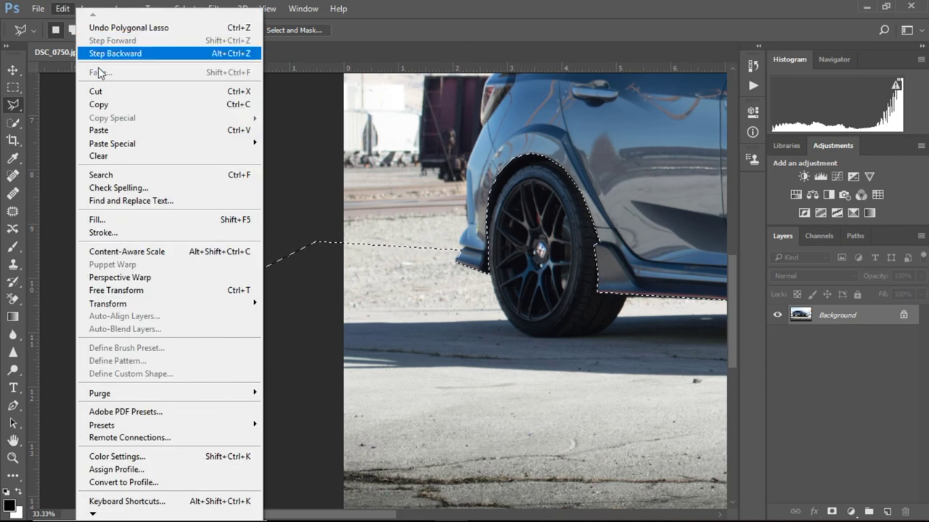
pyautogui.click(109, 102)
pyautogui.click(62, 8)
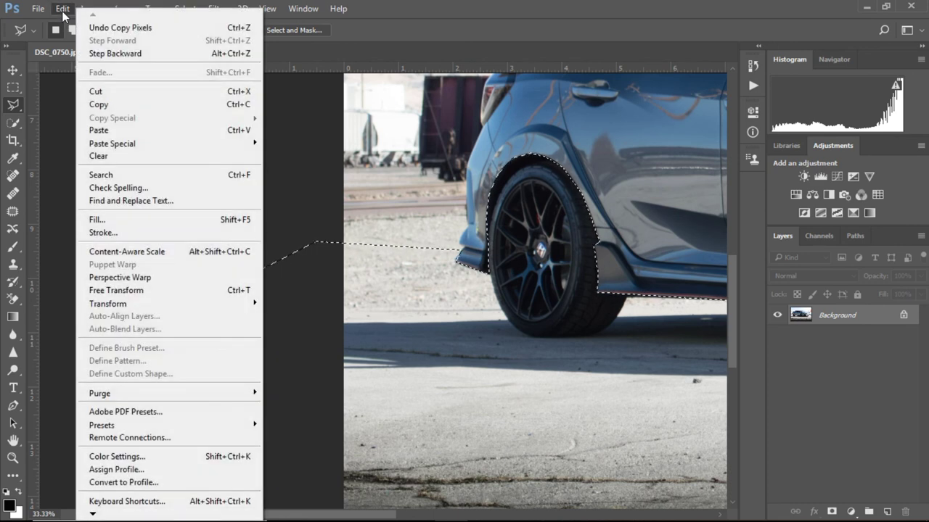
pyautogui.click(129, 130)
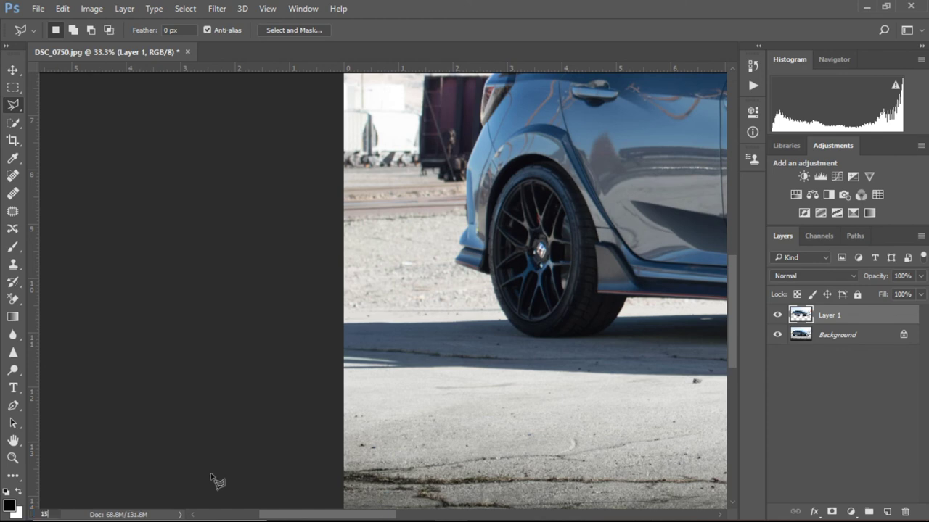
# Step: At 15% zoom, move the pasted car body layer straight down until the wheel arches cover the tops of the tires
pyautogui.press('Return')
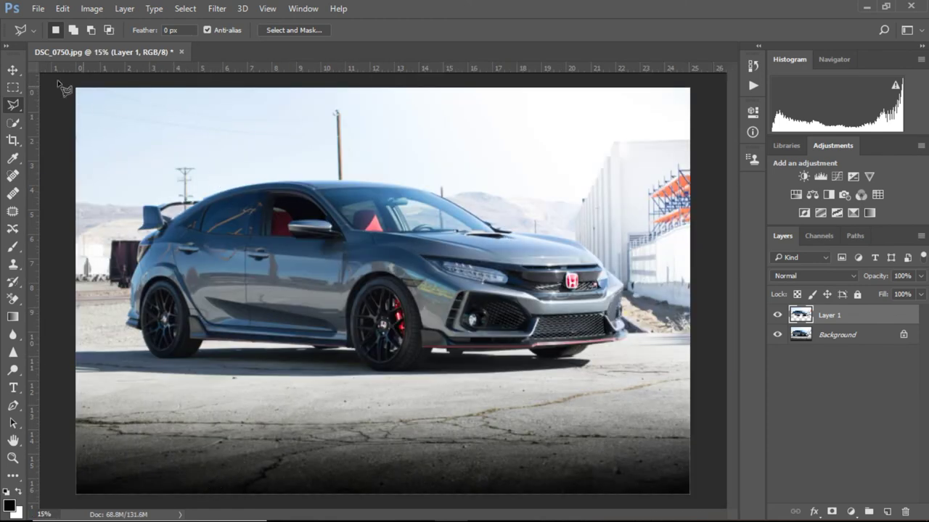
pyautogui.click(12, 70)
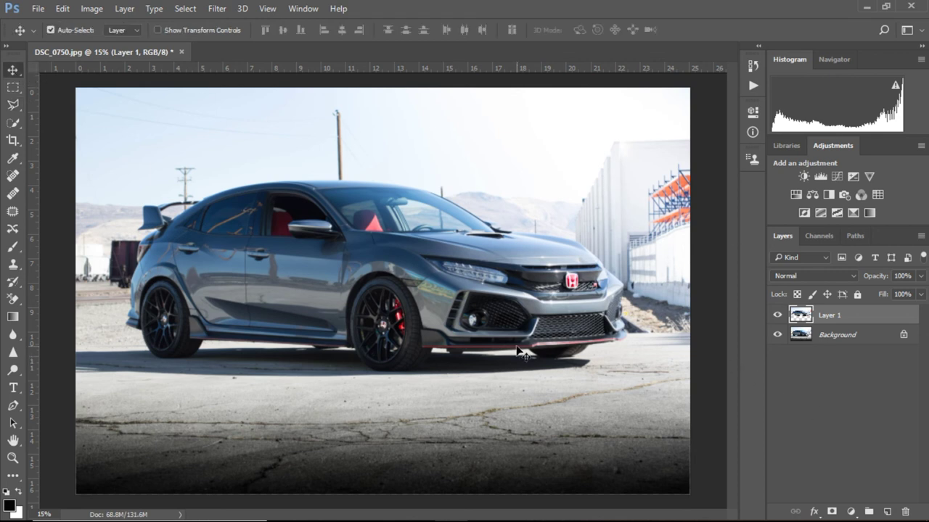
pyautogui.hotkey('shift', 'Down')
pyautogui.hotkey('shift', 'Down')
pyautogui.hotkey('shift', 'Down')
pyautogui.hotkey('shift', 'Down')
pyautogui.hotkey('shift', 'Down')
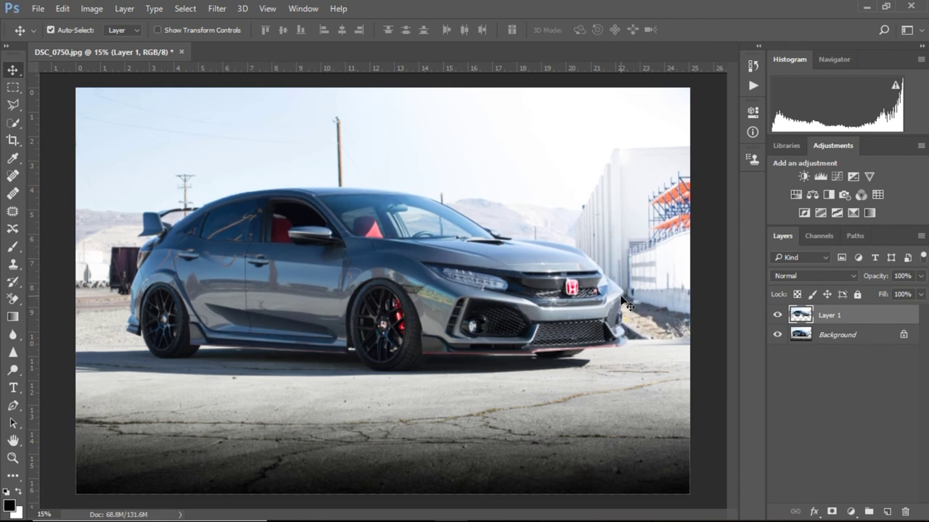
pyautogui.hotkey('shift', 'Down')
pyautogui.hotkey('shift', 'Down')
pyautogui.press('Down')
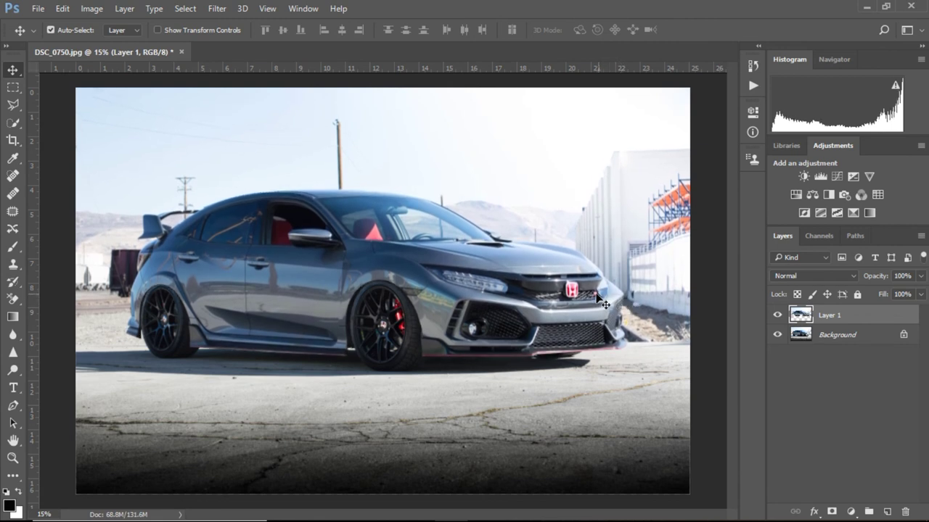
pyautogui.press('Down')
pyautogui.press('Down')
pyautogui.press('Down')
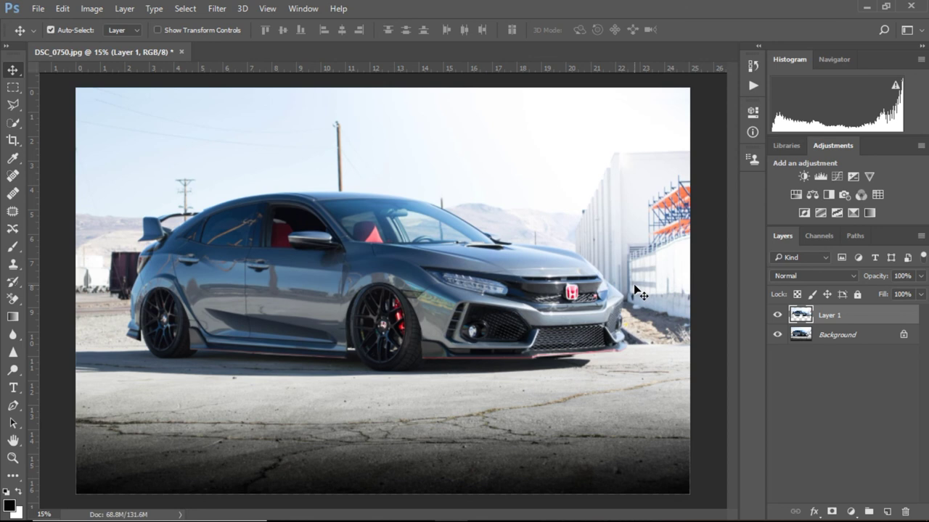
# Step: Try a slammed ride height by lowering the body layer almost to the ground, and raise it back
pyautogui.press('Down')
pyautogui.press('Down')
pyautogui.press('Down')
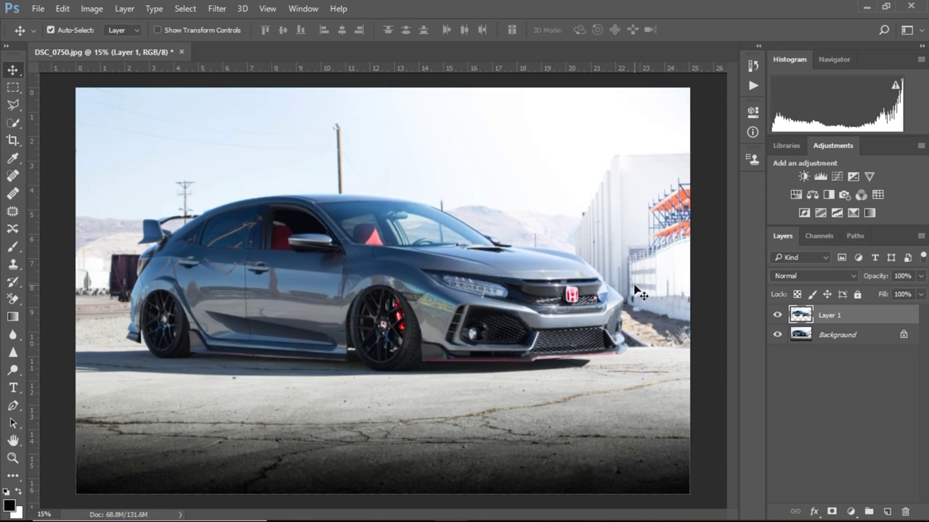
pyautogui.press('Down')
pyautogui.press('Down')
pyautogui.press('Down')
pyautogui.press('Down')
pyautogui.press('Down')
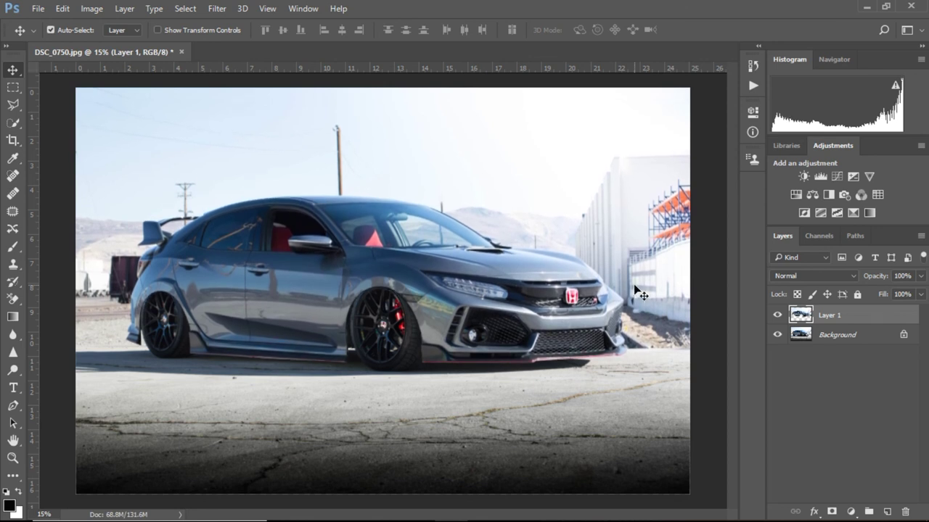
pyautogui.press('Down')
pyautogui.press('Down')
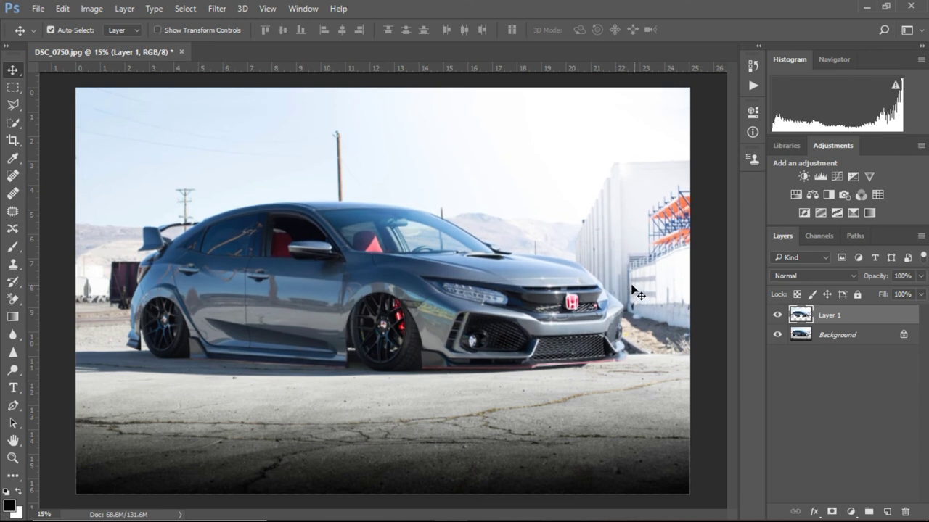
pyautogui.press('Down')
pyautogui.press('Down')
pyautogui.press('Up')
pyautogui.press('Up')
pyautogui.press('Up')
pyautogui.press('Up')
pyautogui.press('Up')
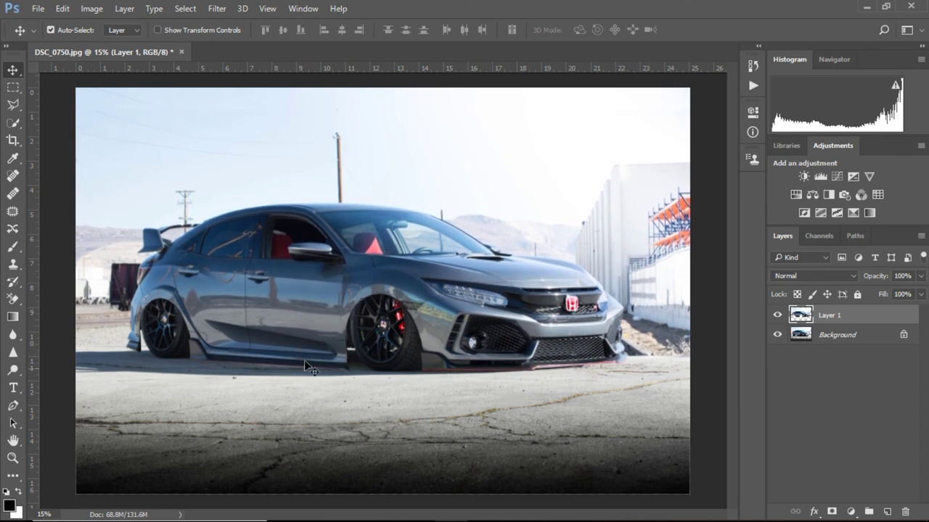
pyautogui.hotkey('shift', 'Up')
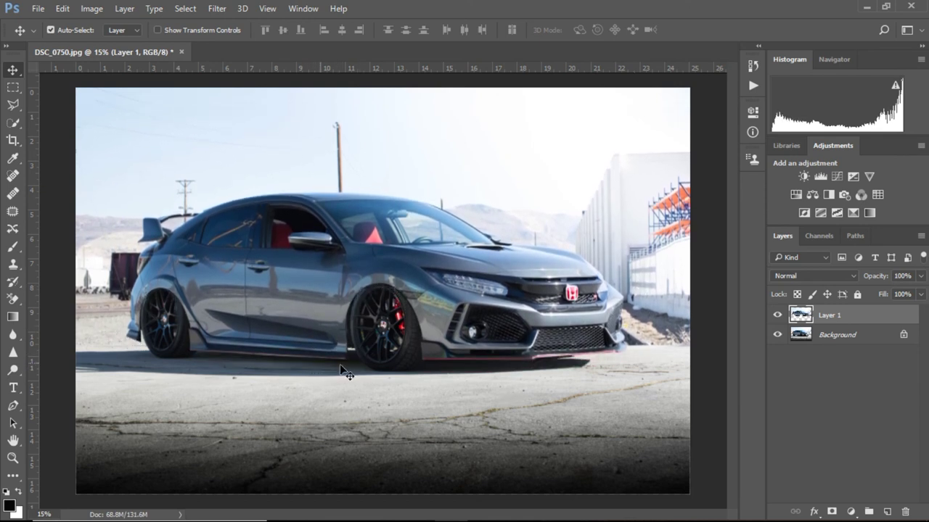
# Step: Shift the body layer slightly down and up to compare ride heights around the lowered position
pyautogui.hotkey('shift', 'Down')
pyautogui.hotkey('shift', 'Down')
pyautogui.hotkey('shift', 'Down')
pyautogui.hotkey('shift', 'Up')
pyautogui.hotkey('shift', 'Up')
pyautogui.hotkey('shift', 'Up')
pyautogui.hotkey('shift', 'Up')
pyautogui.hotkey('shift', 'Up')
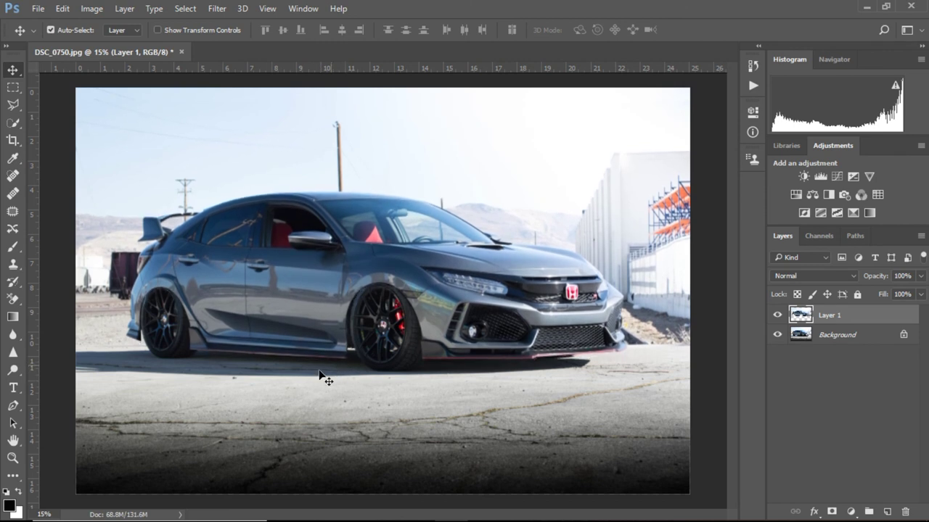
pyautogui.hotkey('shift', 'Down')
pyautogui.hotkey('shift', 'Down')
pyautogui.hotkey('shift', 'Up')
pyautogui.hotkey('shift', 'Up')
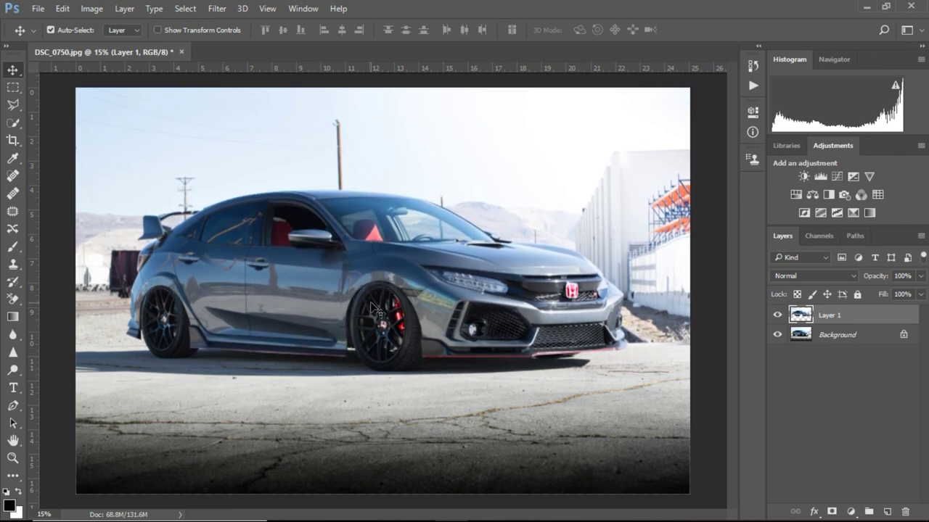
# Step: Try a milder drop by raising the body layer so more of the tires shows under the wheel arches
pyautogui.hotkey('shift', 'Up')
pyautogui.hotkey('shift', 'Up')
pyautogui.hotkey('shift', 'Up')
pyautogui.hotkey('shift', 'Up')
pyautogui.hotkey('shift', 'Up')
pyautogui.hotkey('shift', 'Up')
pyautogui.hotkey('shift', 'Down')
pyautogui.hotkey('shift', 'Down')
pyautogui.hotkey('shift', 'Down')
pyautogui.hotkey('shift', 'Down')
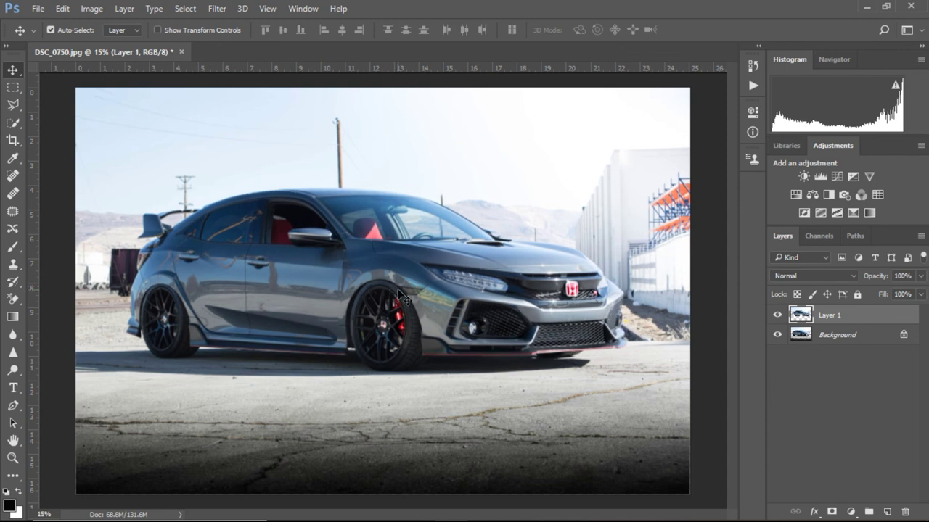
pyautogui.hotkey('shift', 'Up')
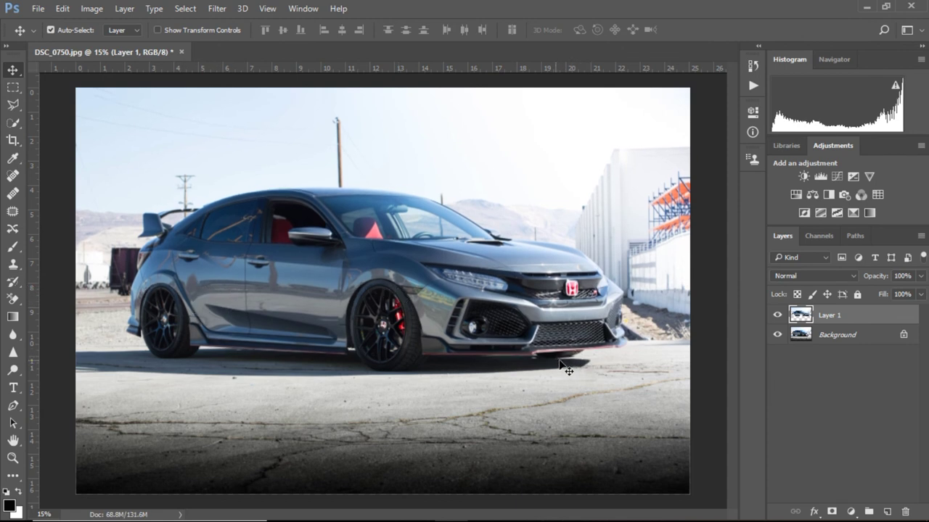
# Step: Test a lower stance by moving the body layer further down over the wheels, and bring it partway back up
pyautogui.press('Down')
pyautogui.press('Down')
pyautogui.press('Down')
pyautogui.press('Down')
pyautogui.press('Down')
pyautogui.press('Down')
pyautogui.press('Down')
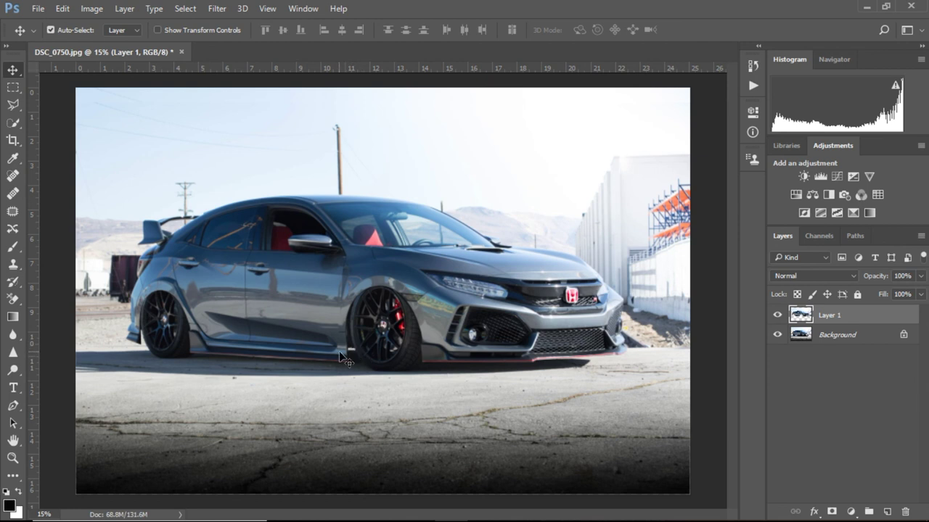
pyautogui.press('Up')
pyautogui.press('Up')
pyautogui.press('Up')
pyautogui.press('Up')
pyautogui.press('Up')
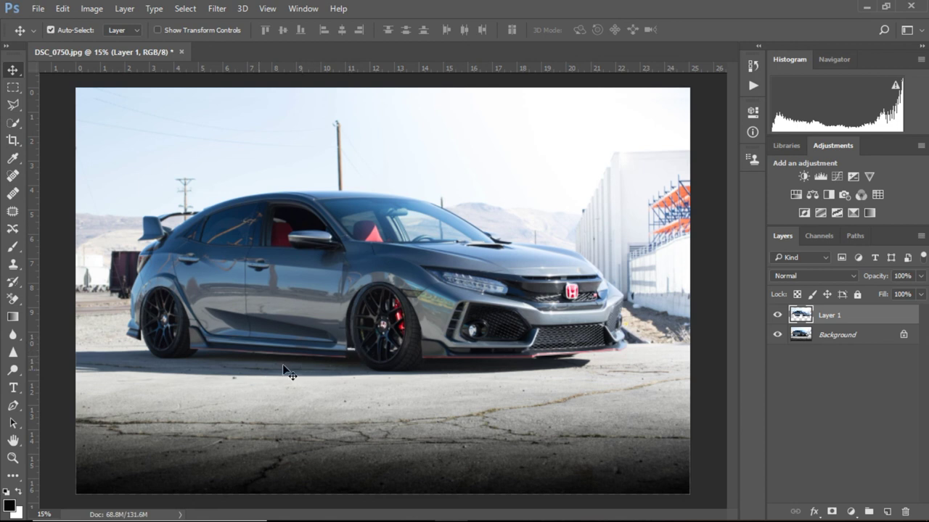
# Step: Fine-tune the body layer's vertical position to a moderate drop, with the front lip just above the ground shadow
pyautogui.hotkey('shift', 'Up')
pyautogui.hotkey('shift', 'Up')
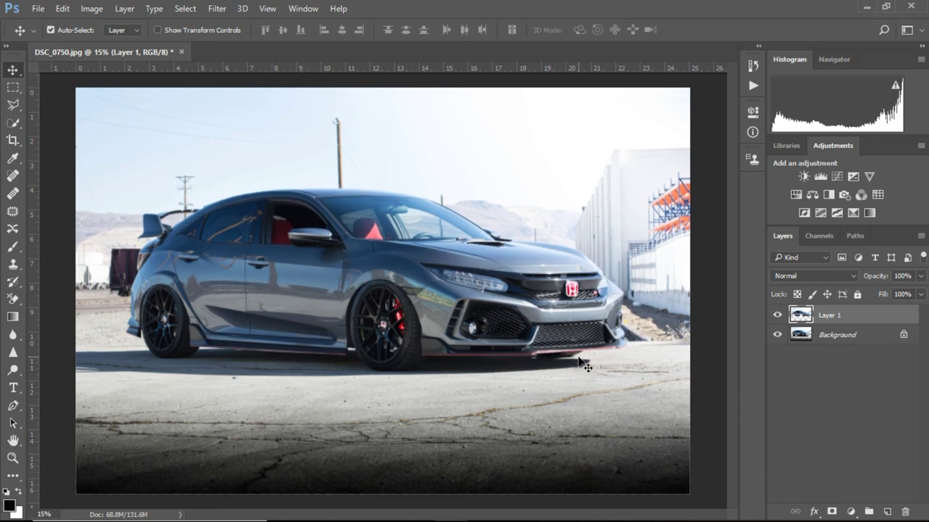
pyautogui.hotkey('shift', 'Down')
pyautogui.hotkey('shift', 'Down')
pyautogui.hotkey('shift', 'Down')
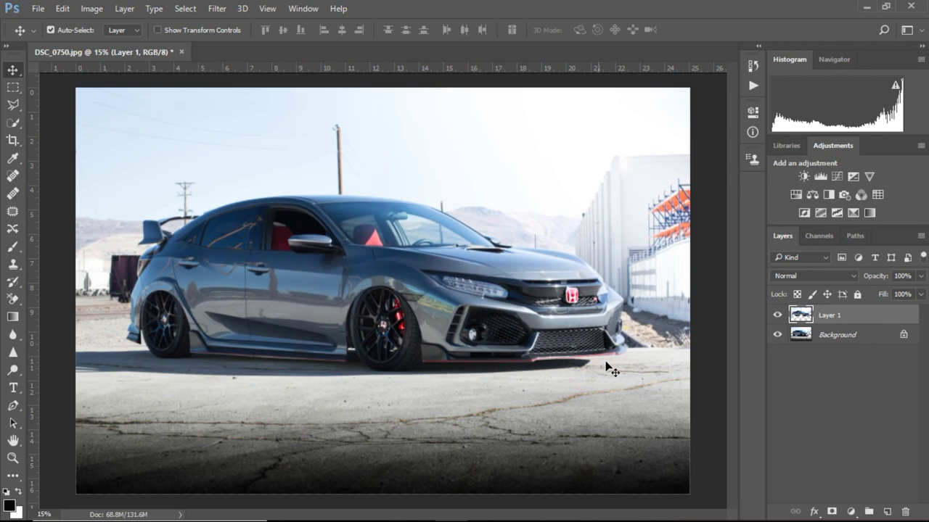
pyautogui.hotkey('shift', 'Up')
pyautogui.hotkey('shift', 'Up')
pyautogui.hotkey('shift', 'Up')
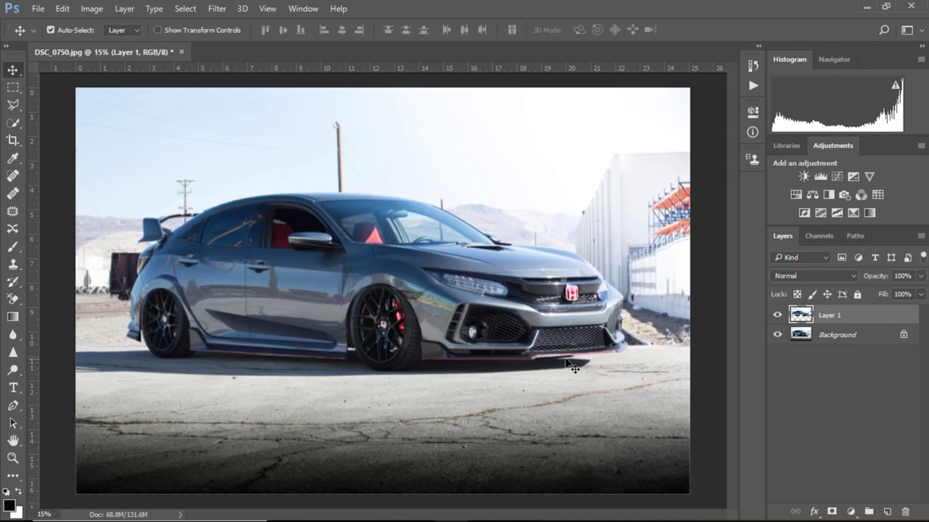
pyautogui.hotkey('shift', 'Up')
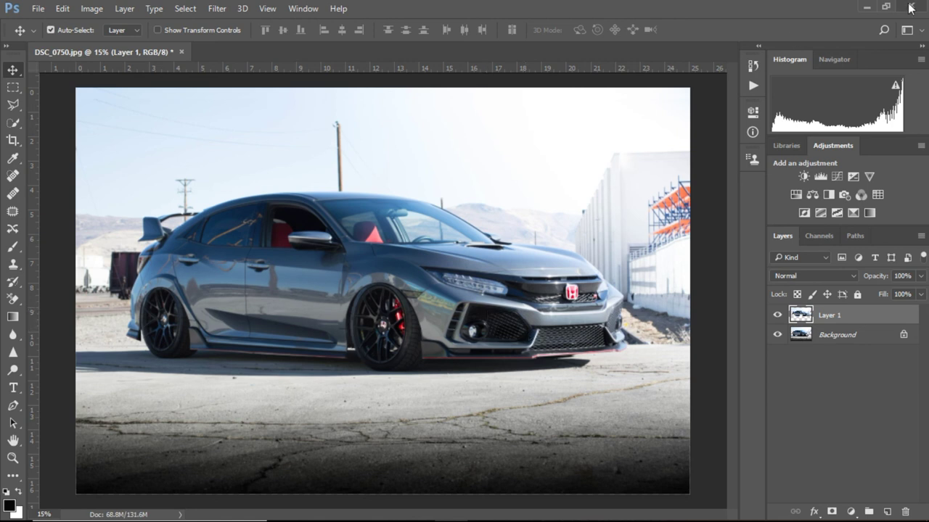
pyautogui.click(866, 7)
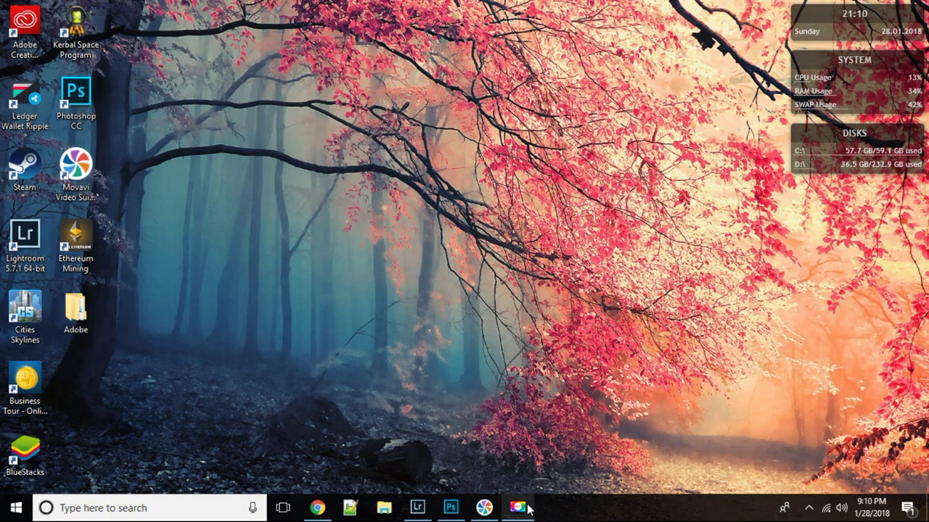
pyautogui.click(517, 509)
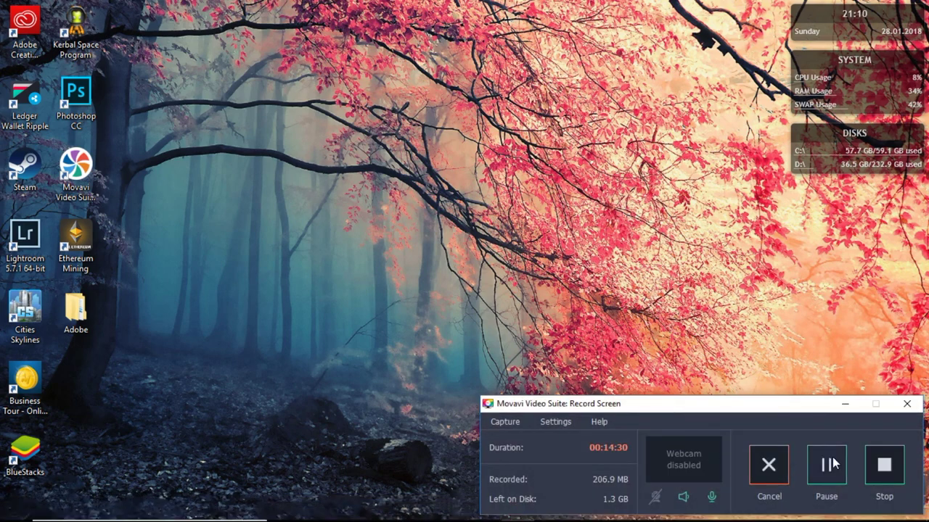